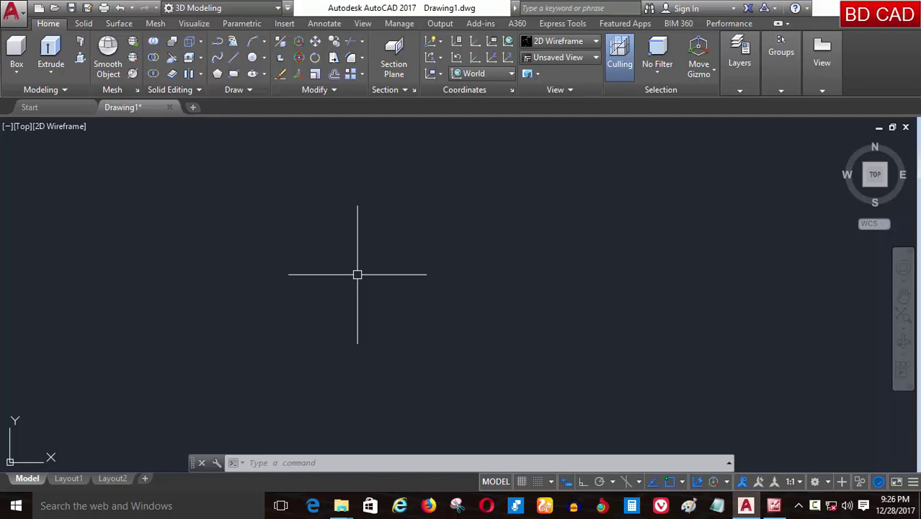
After checking the reference image, keep Engineering length units at 0'-0" precision
left_click(774, 505)
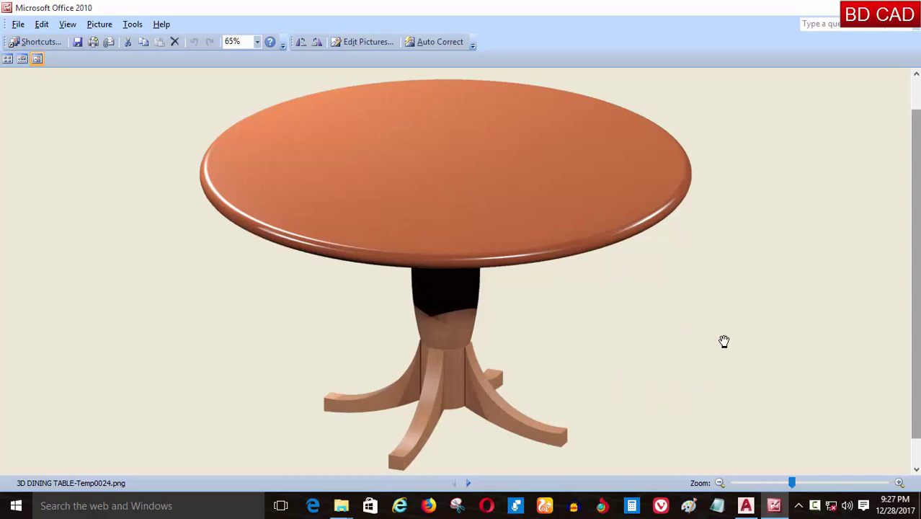
left_click(750, 506)
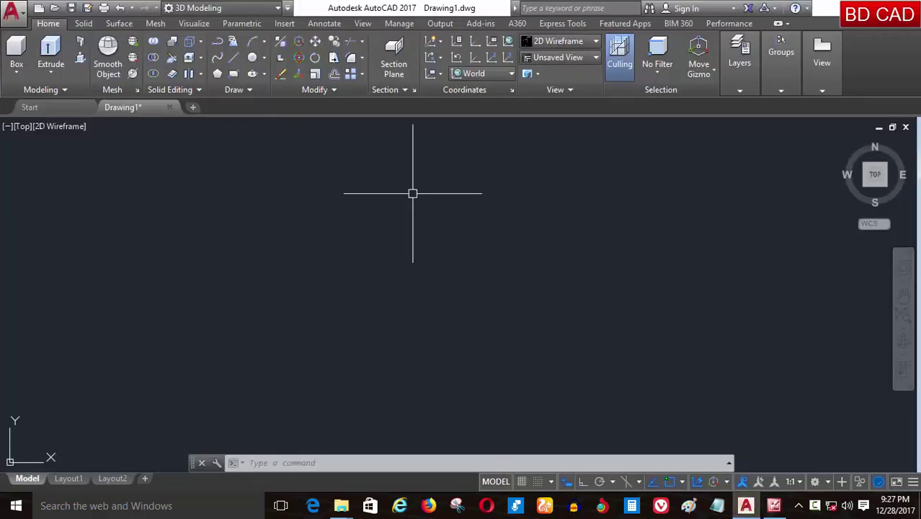
key("Escape")
key("Escape")
type("uni")
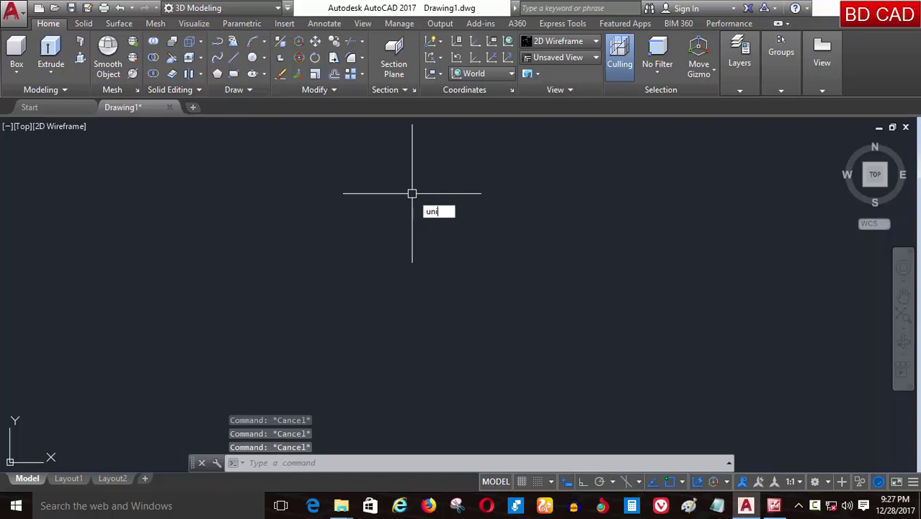
type("ts")
key("Return")
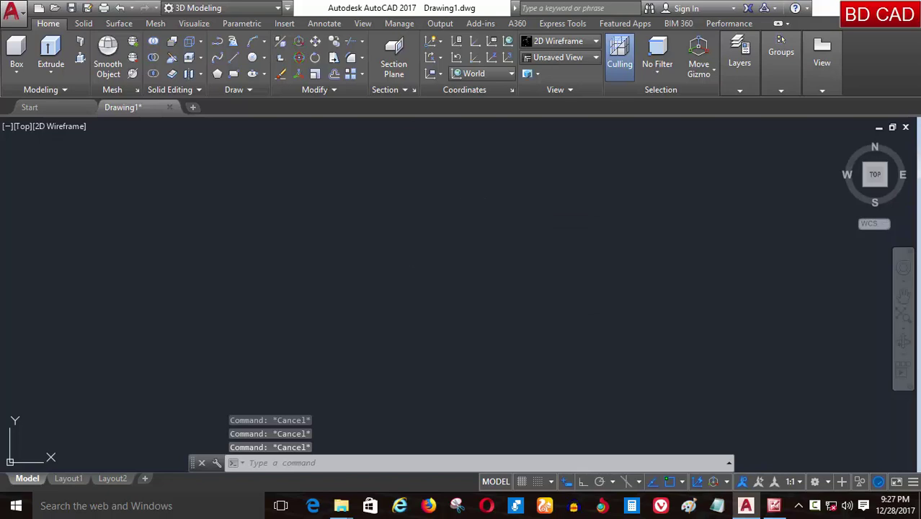
left_click(406, 160)
left_click(405, 158)
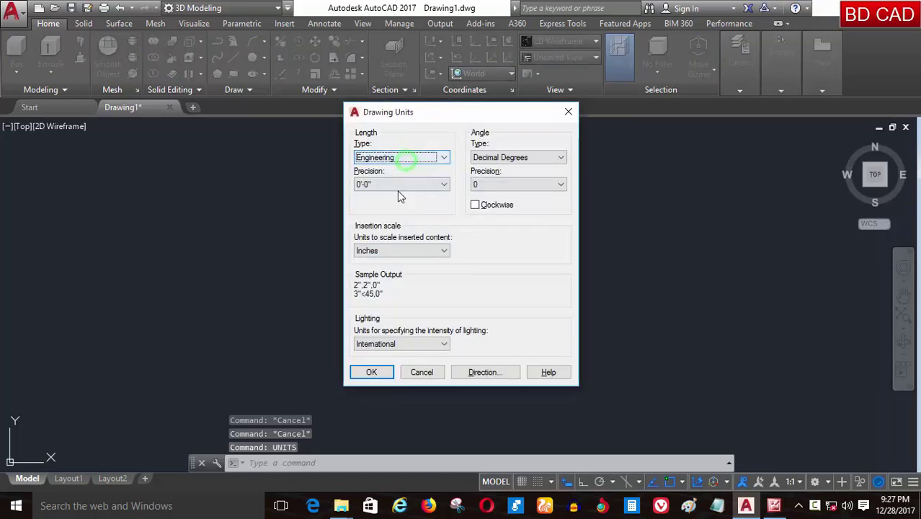
left_click(398, 187)
left_click(397, 190)
left_click(369, 372)
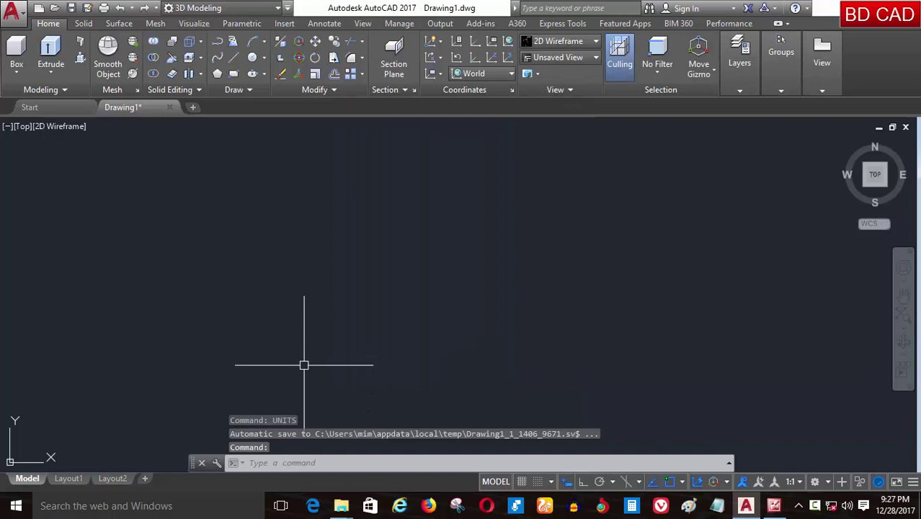
Set the drawing limits from 0,0 to 50',50'
type("LIMITts")
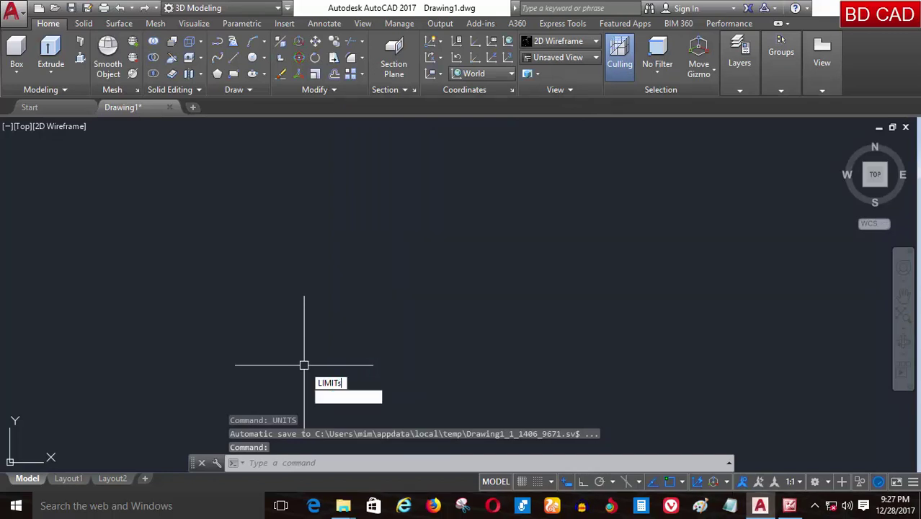
key("Return")
type("0")
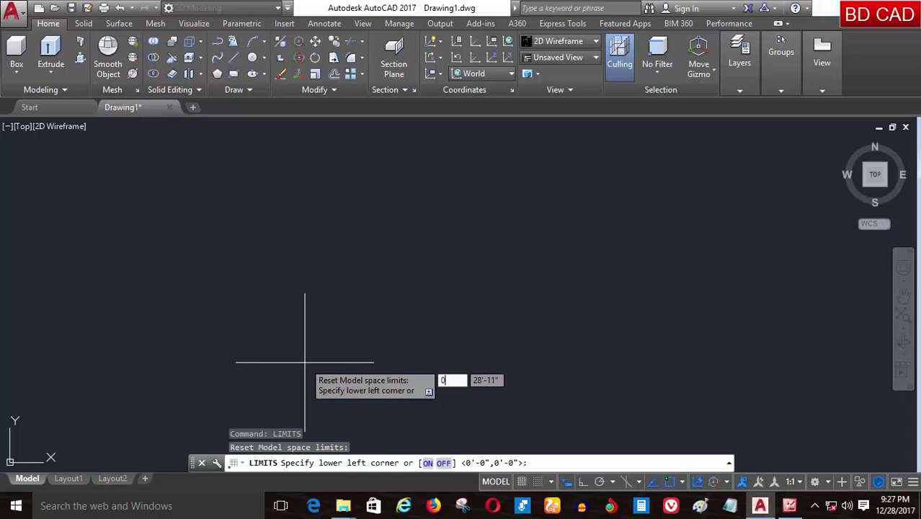
key("Return")
type("50'")
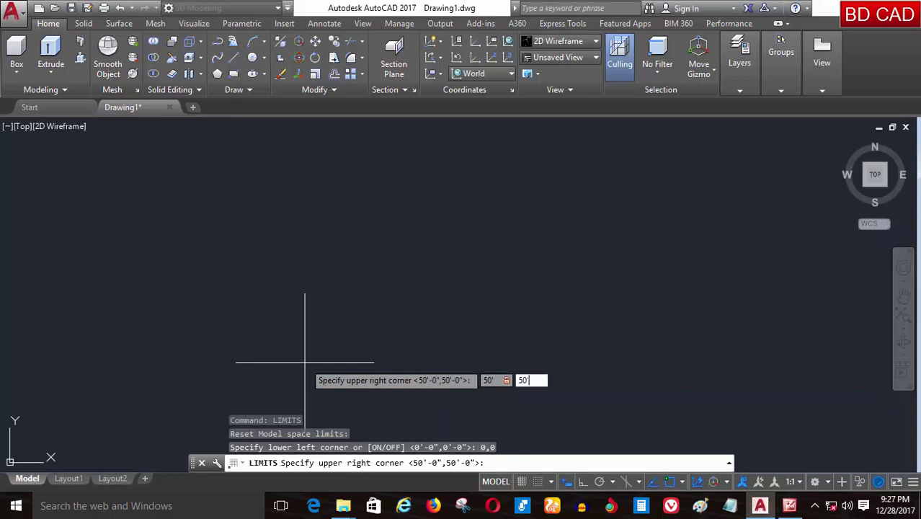
key("Return")
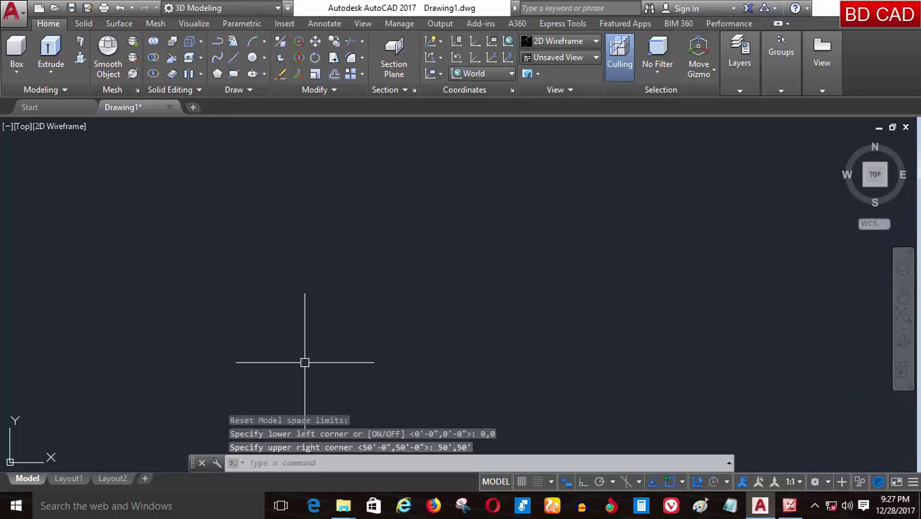
Zoom All to fit the whole 50' by 50' limits area
type("z")
key("Return")
type("a")
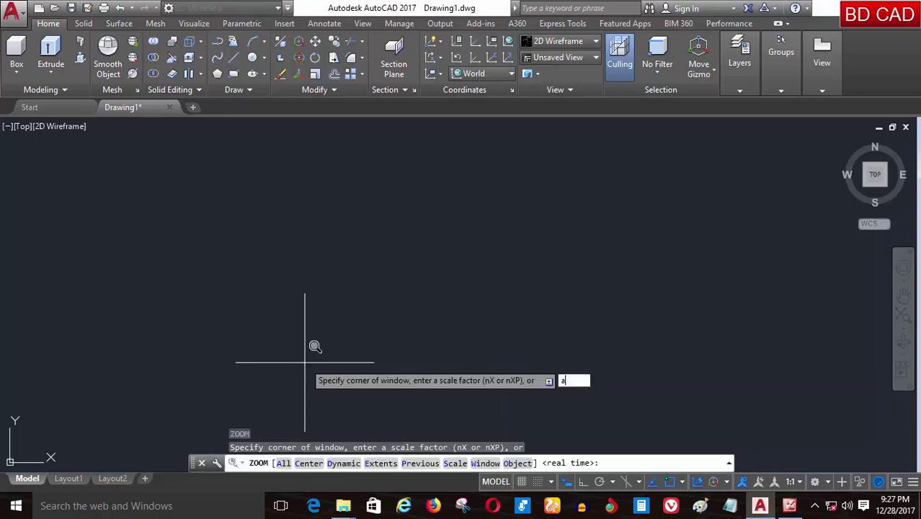
key("Return")
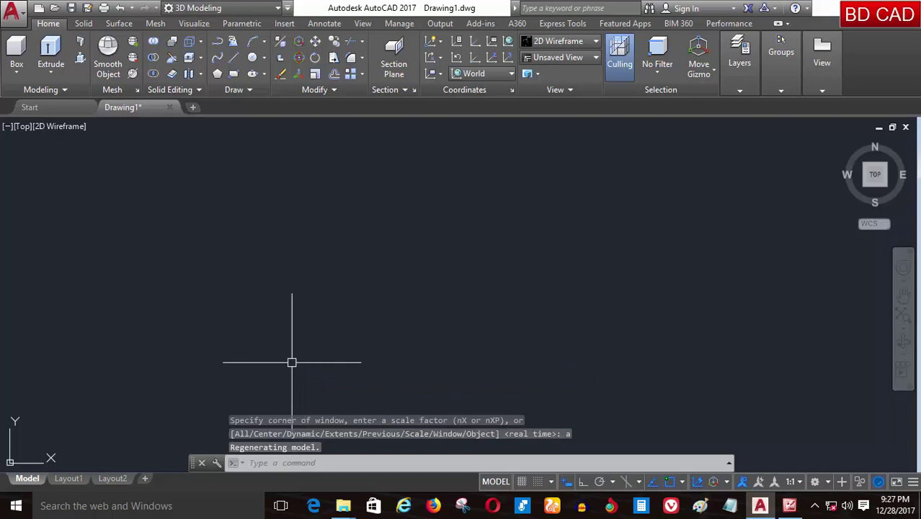
key("Escape")
key("Escape")
key("Escape")
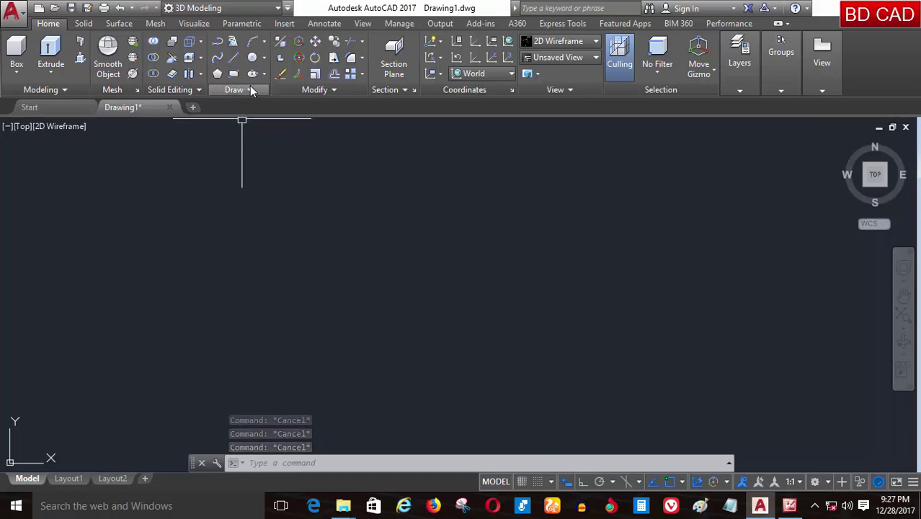
Draw a circle with a 3' radius in the drawing
left_click(253, 59)
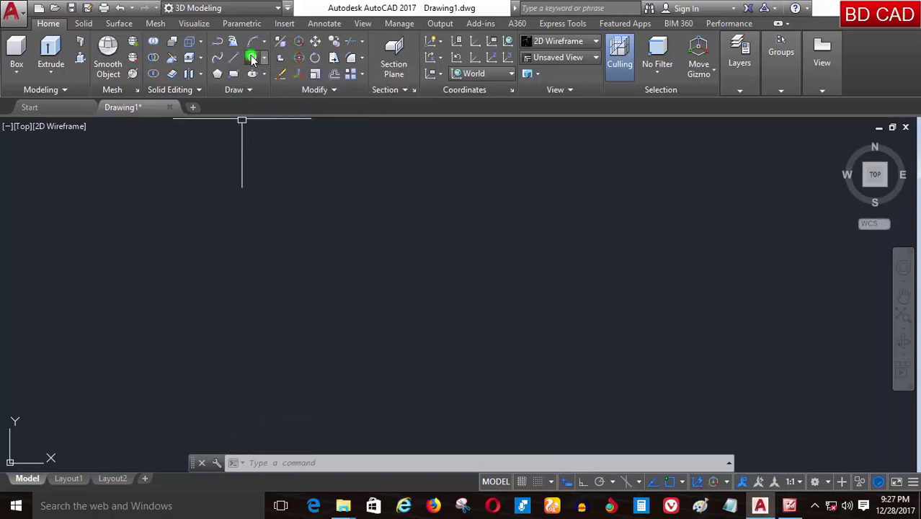
left_click(372, 250)
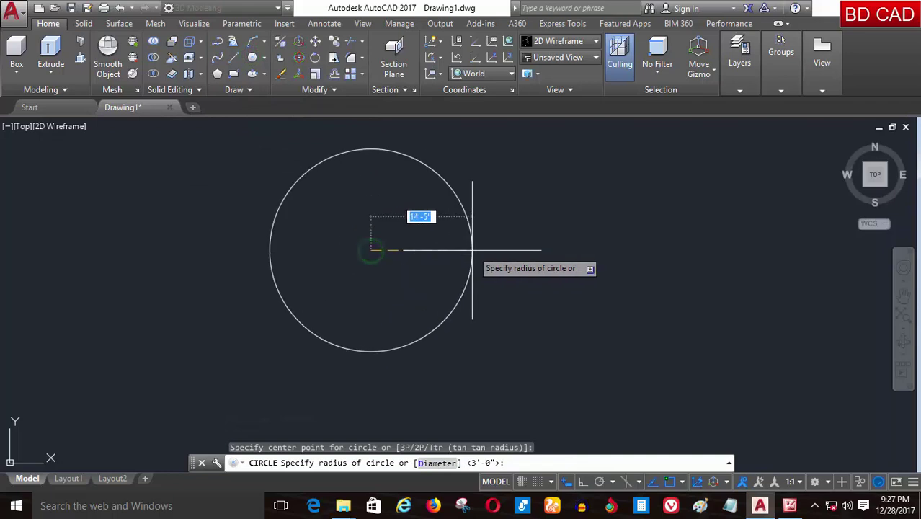
key("Return")
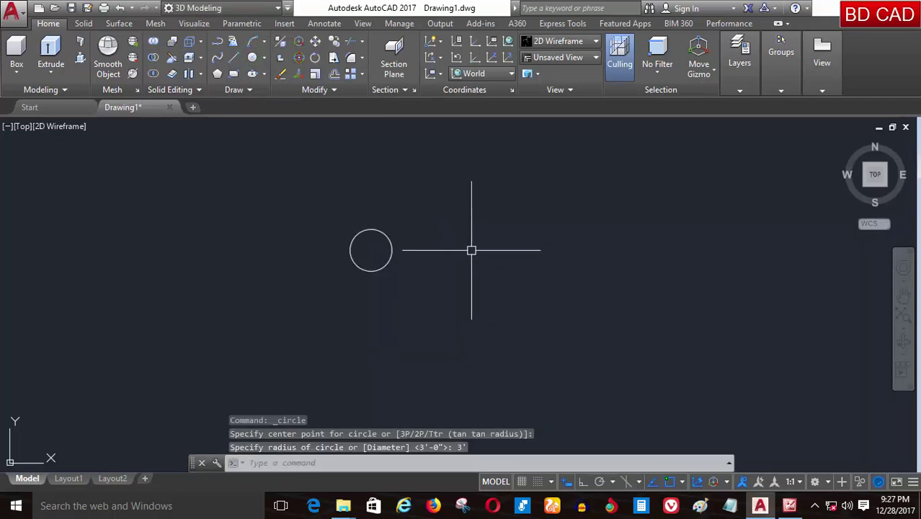
scroll(372, 232, "up", 5)
scroll(368, 230, "up", 3)
scroll(381, 234, "down", 2)
scroll(380, 234, "up", 2)
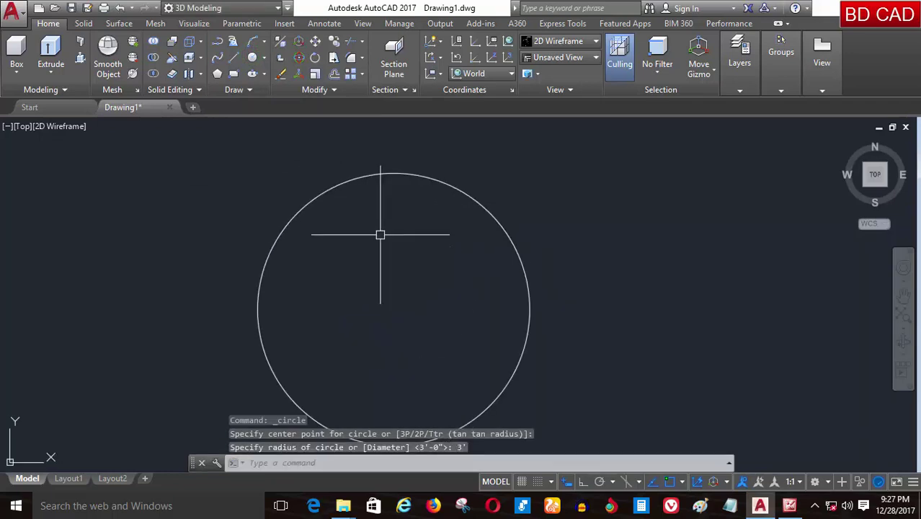
Offset the 3' circle 1' inward to make a concentric inner circle
type("o")
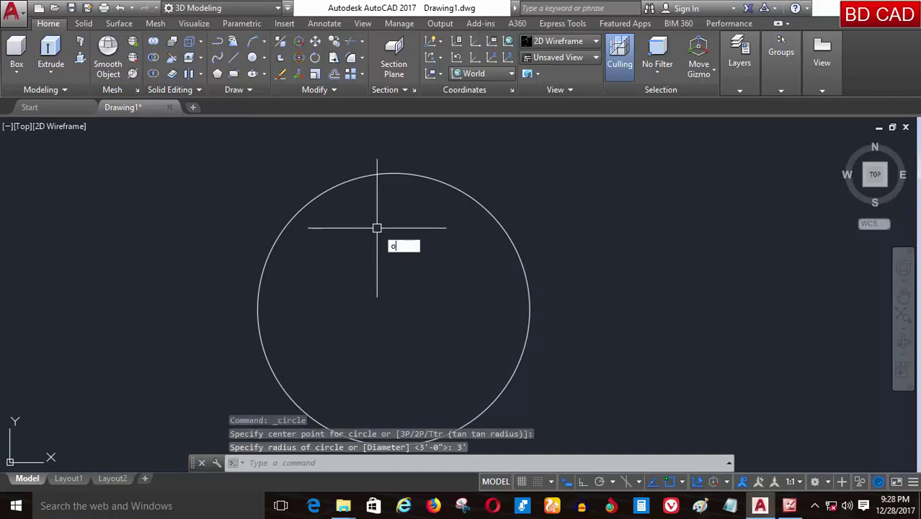
key("Return")
type("1'")
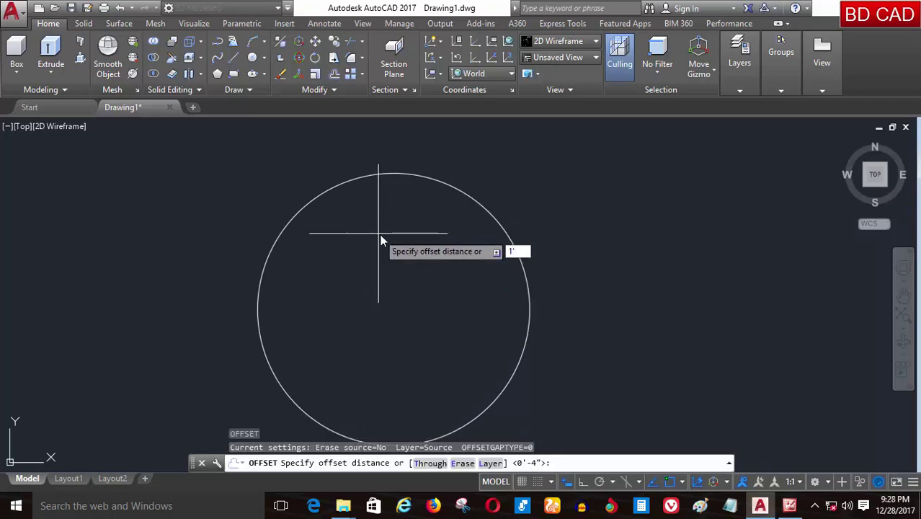
key("Return")
left_click(452, 186)
left_click(388, 269)
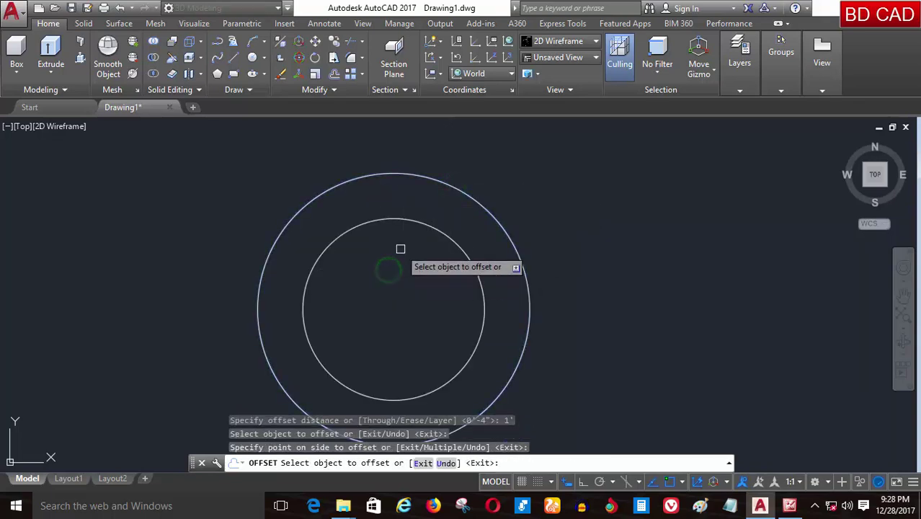
key("Return")
scroll(397, 272, "down", 2)
scroll(266, 247, "down", 1)
scroll(323, 243, "up", 3)
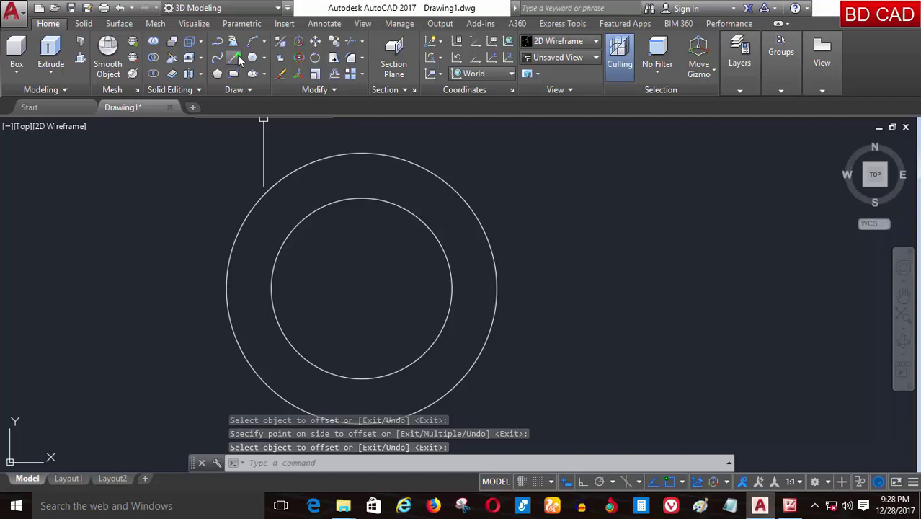
Draw vertical and horizontal diameter lines between the inner circle's opposite quadrants
left_click(237, 58)
left_click(362, 198)
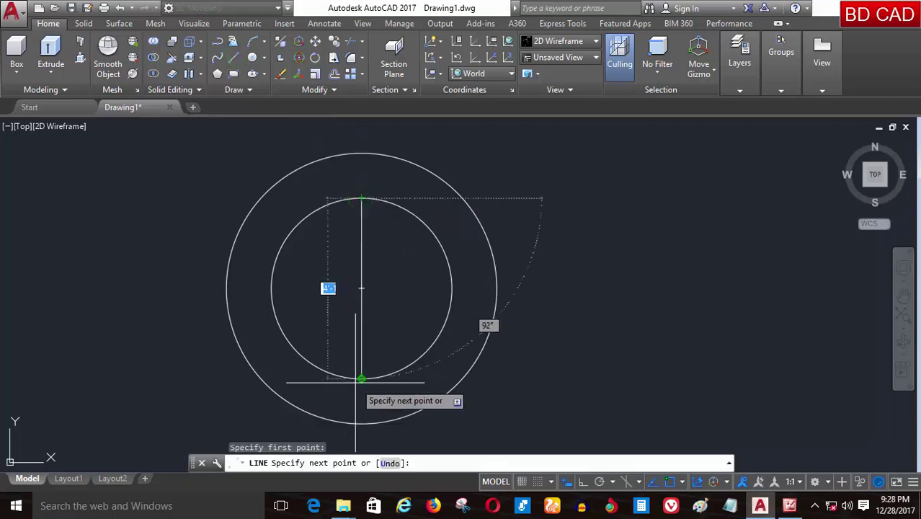
left_click(360, 379)
key("Return")
key("Return")
left_click(271, 288)
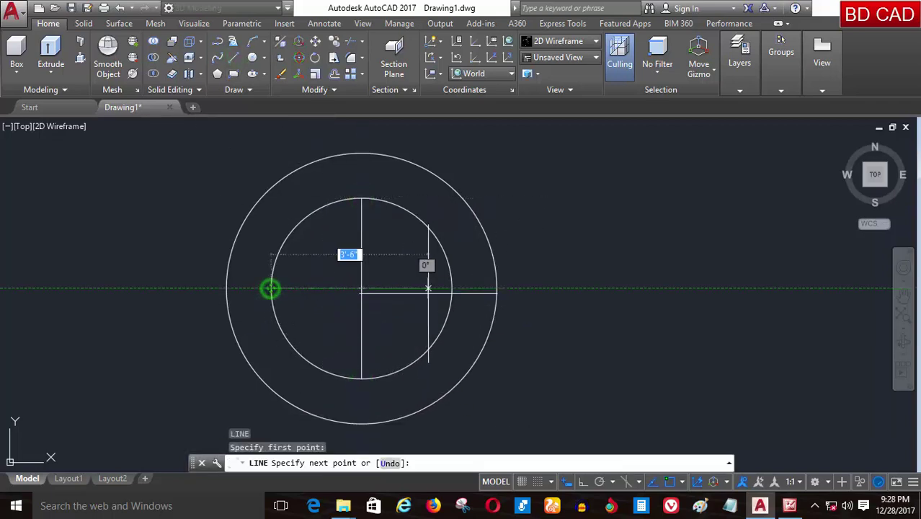
left_click(452, 288)
key("Return")
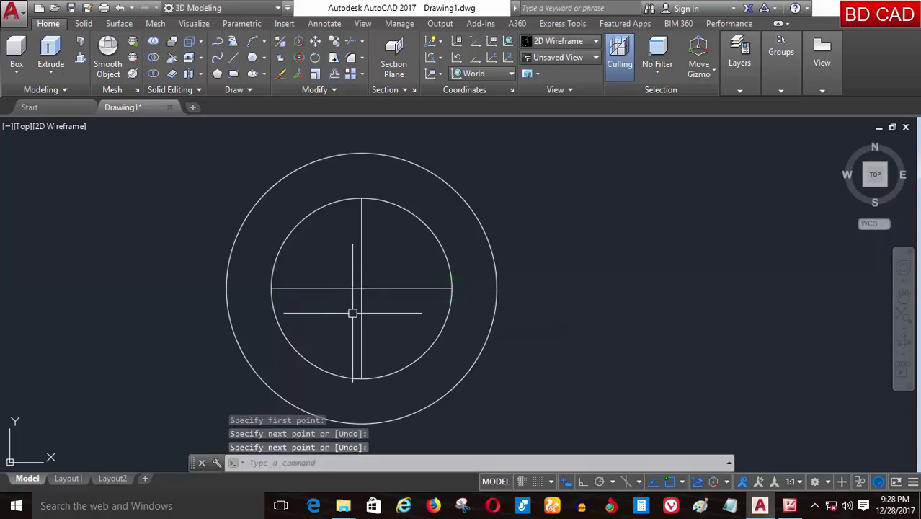
scroll(360, 309, "down", 2)
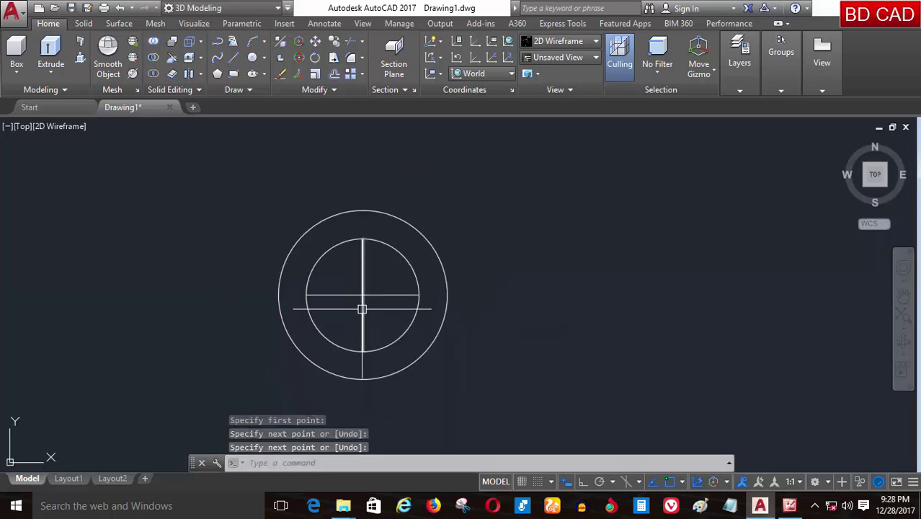
scroll(362, 304, "up", 2)
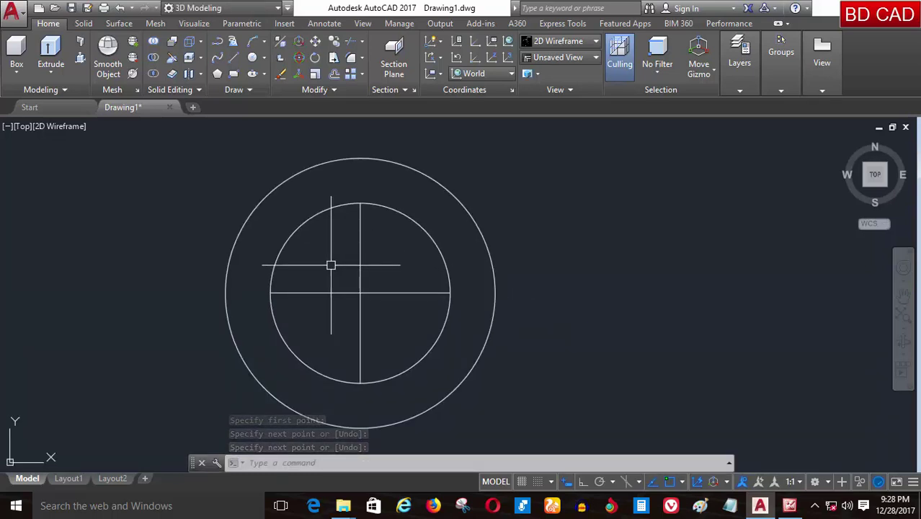
scroll(321, 290, "down", 2)
scroll(349, 281, "up", 2)
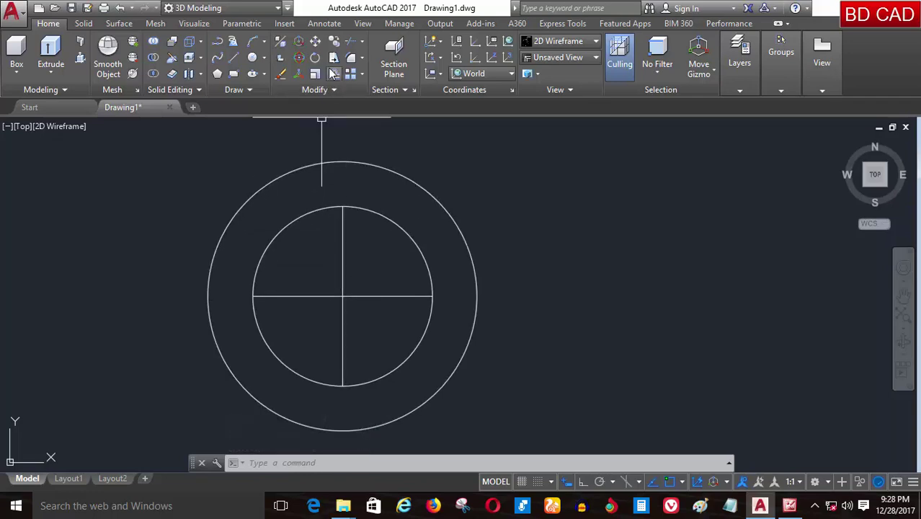
Copy both circles and both diameter lines straight to the right of the originals
left_click(333, 43)
left_click(452, 173)
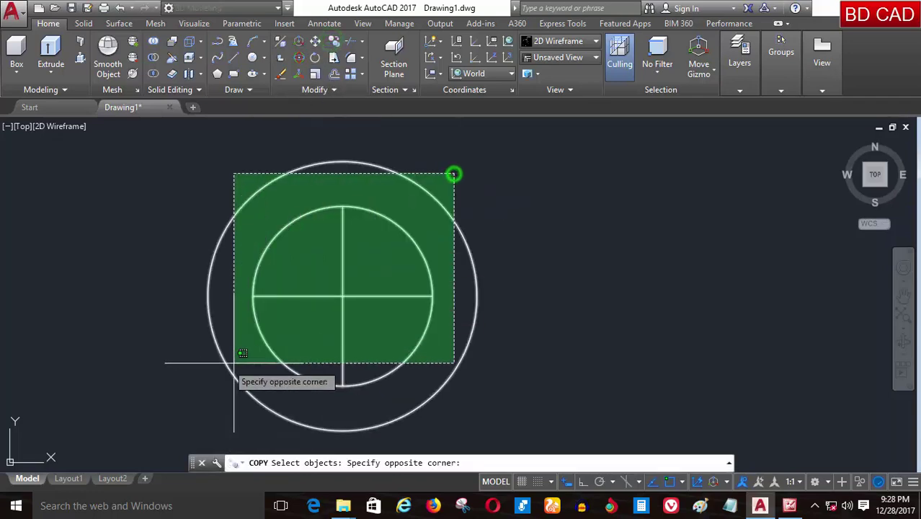
left_click(184, 371)
key("Return")
left_click(154, 287)
key("F8")
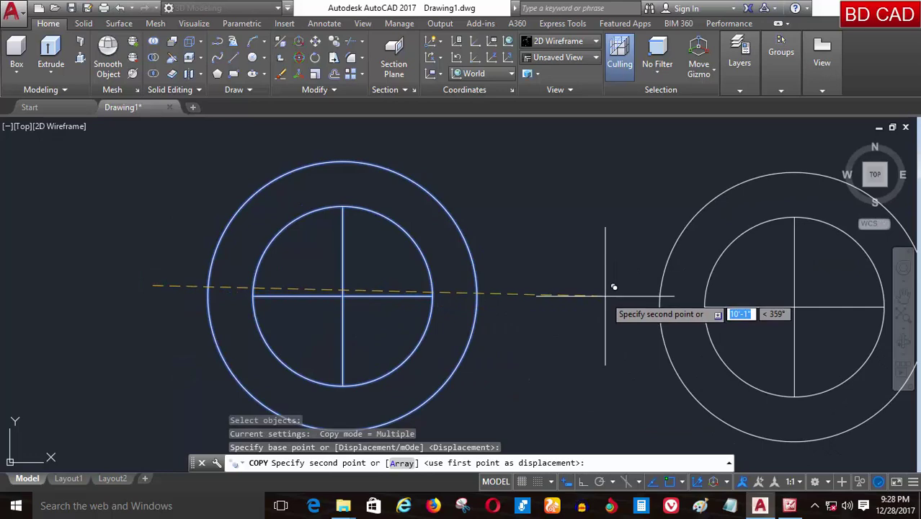
left_click(613, 286)
middle_click_drag(873, 322, 607, 322)
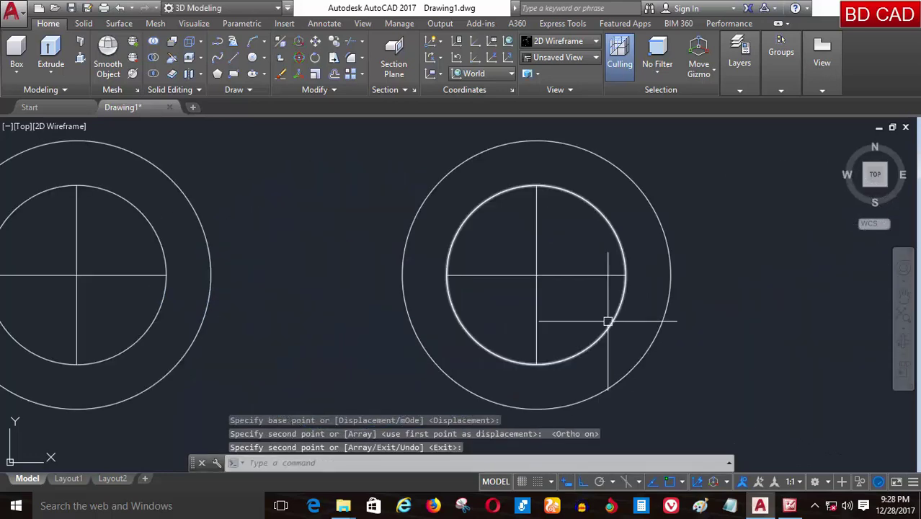
scroll(608, 319, "up", 4)
scroll(579, 277, "down", 3)
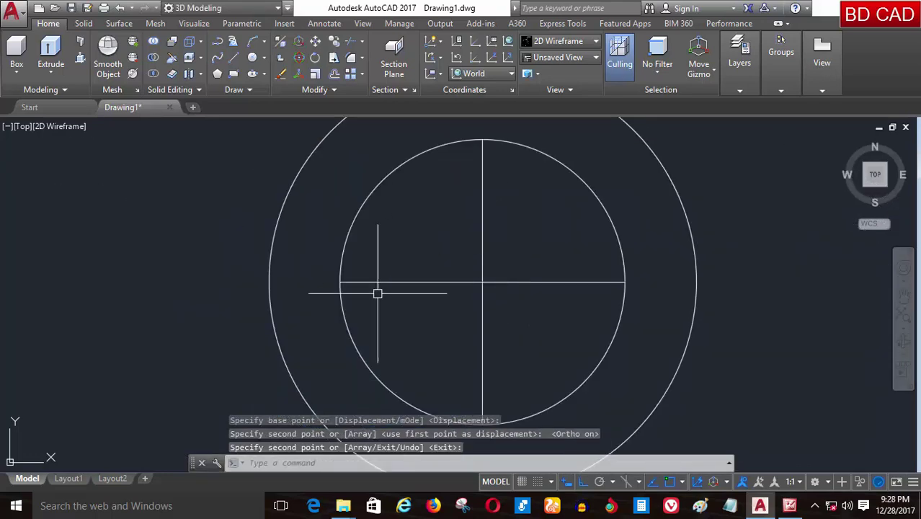
scroll(379, 292, "down", 1)
scroll(510, 239, "up", 3)
scroll(356, 295, "down", 3)
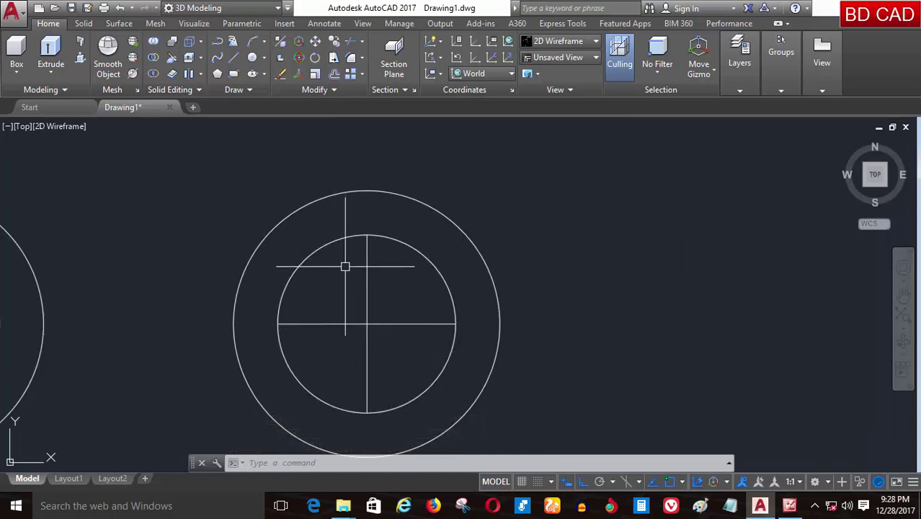
Draw a 2.5-unit vertical line to the right of the circles
left_click(235, 60)
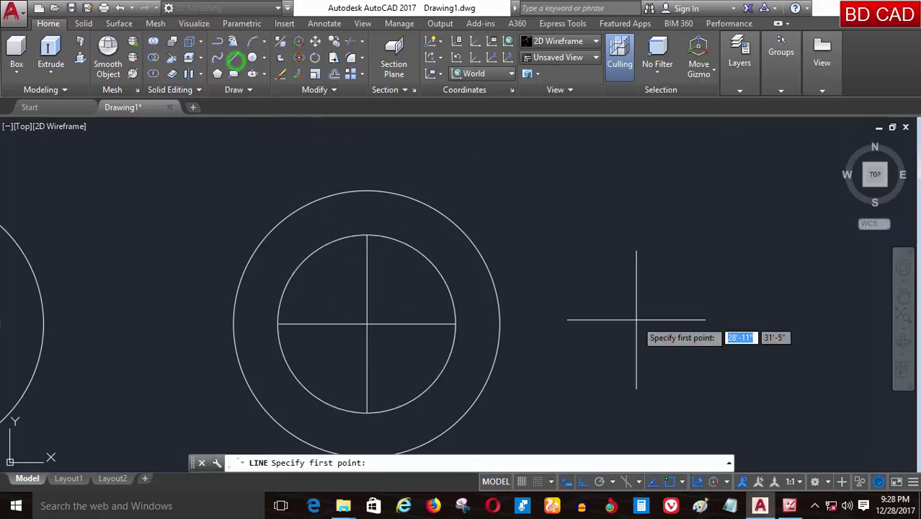
left_click(636, 313)
type("2.5'")
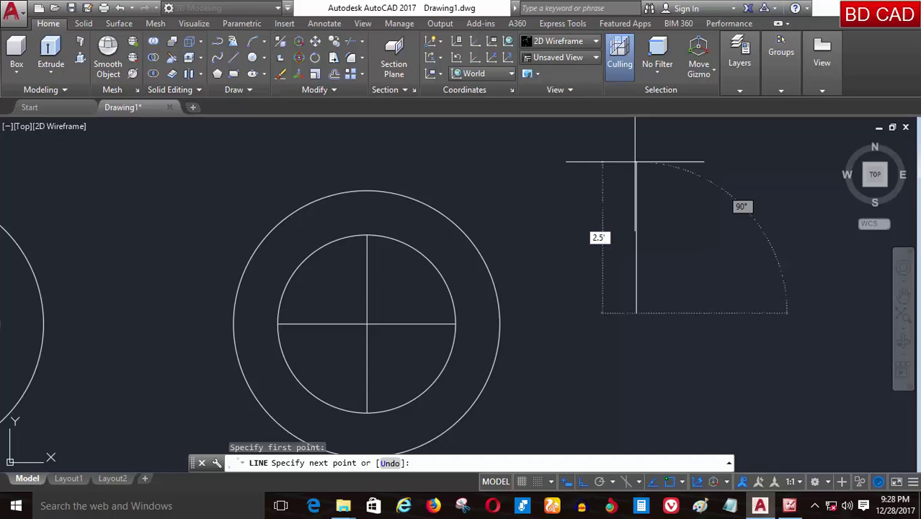
key("Return")
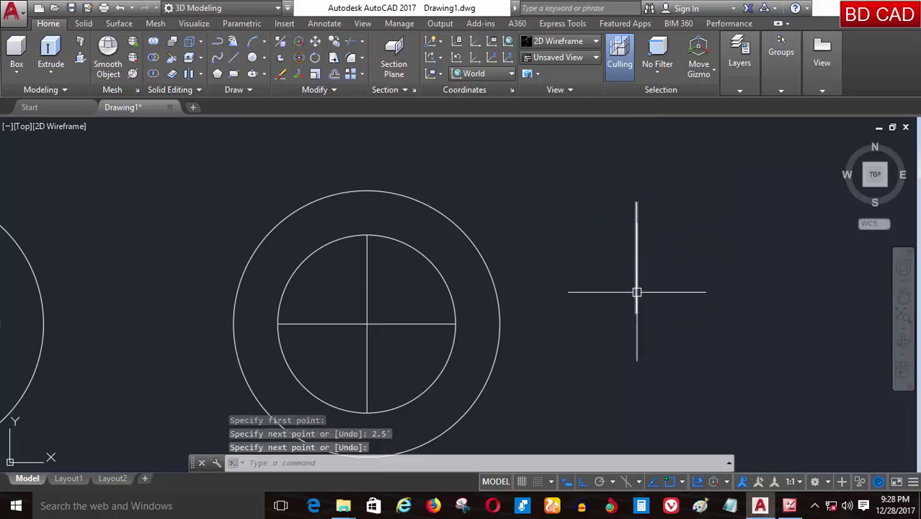
key("Return")
key("Return")
key("Escape")
key("Escape")
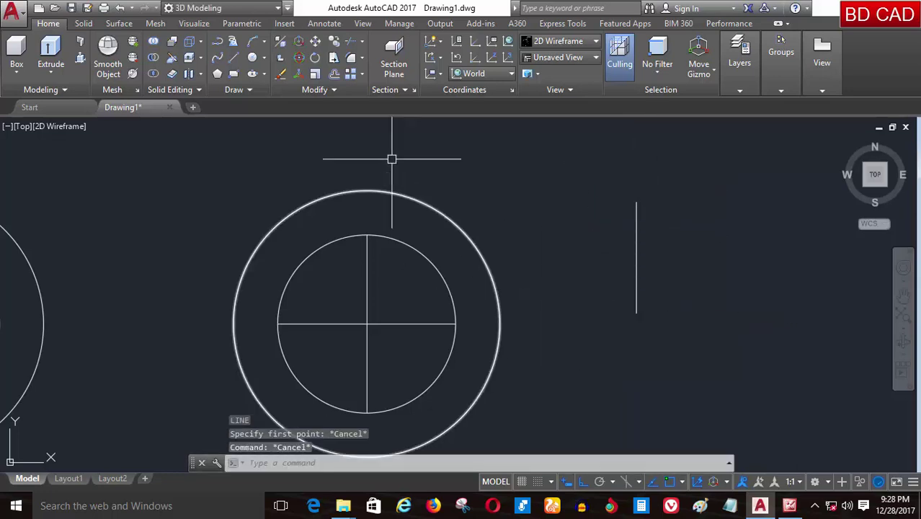
Copy the inner circle and its horizontal diameter, centred on the vertical line's lower end
left_click(332, 41)
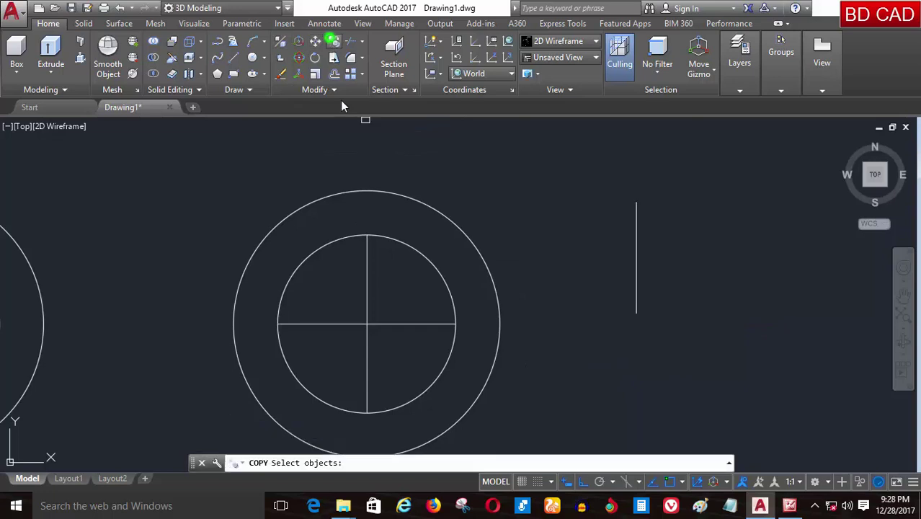
left_click(434, 271)
scroll(382, 288, "down", 4)
scroll(386, 292, "up", 4)
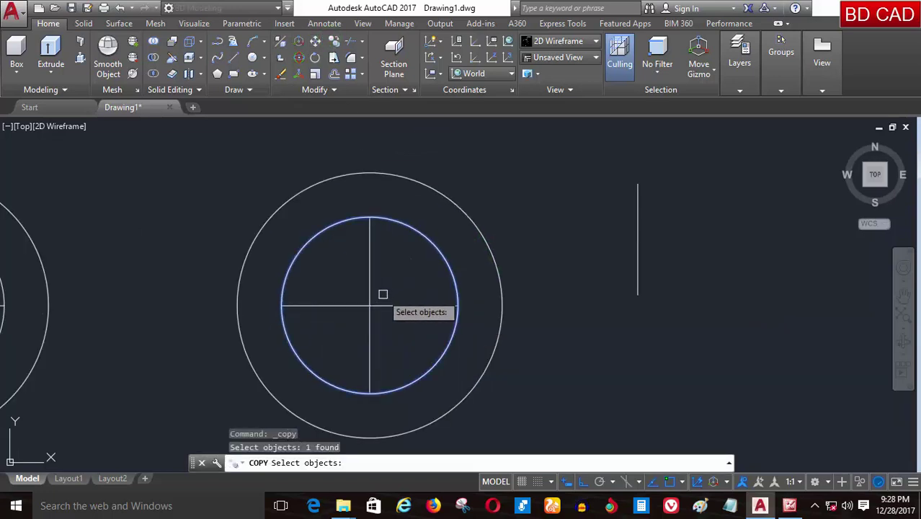
left_click(381, 305)
key("Return")
left_click(370, 305)
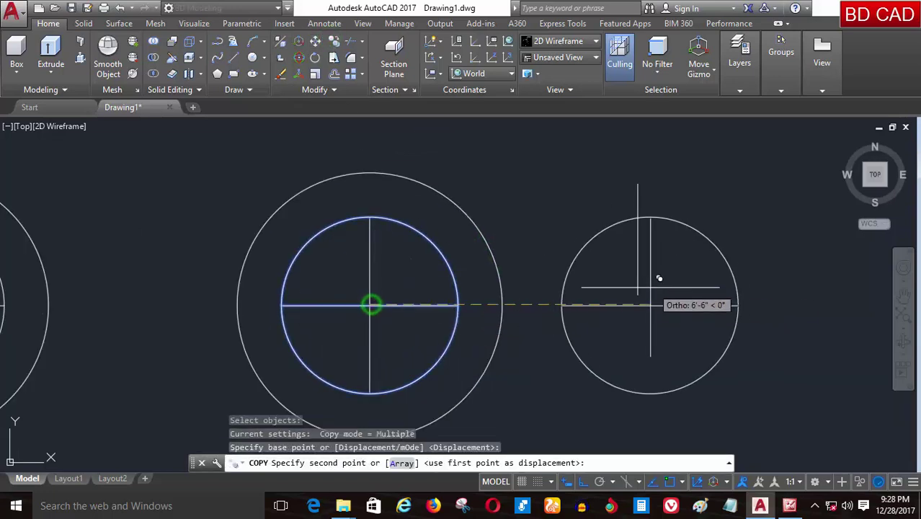
left_click(638, 295)
key("Return")
scroll(432, 310, "down", 3)
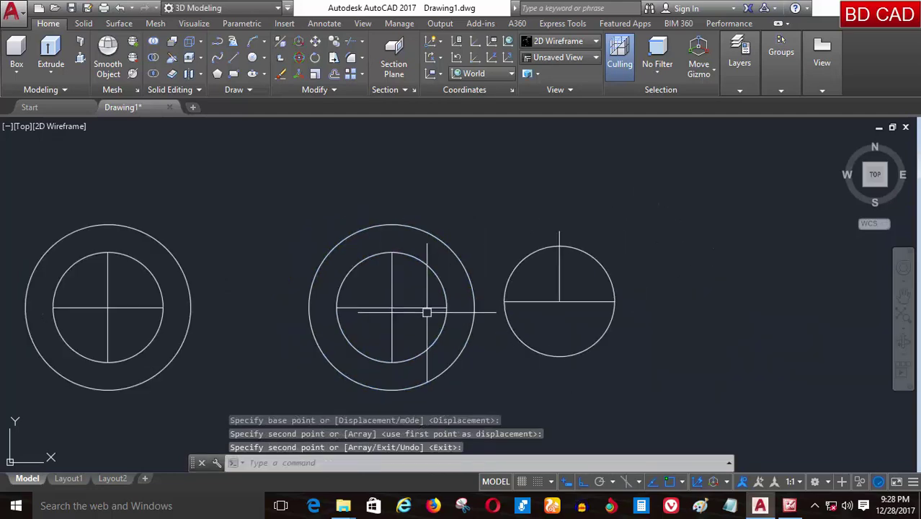
scroll(573, 300, "up", 6)
scroll(574, 300, "down", 3)
scroll(462, 315, "up", 3)
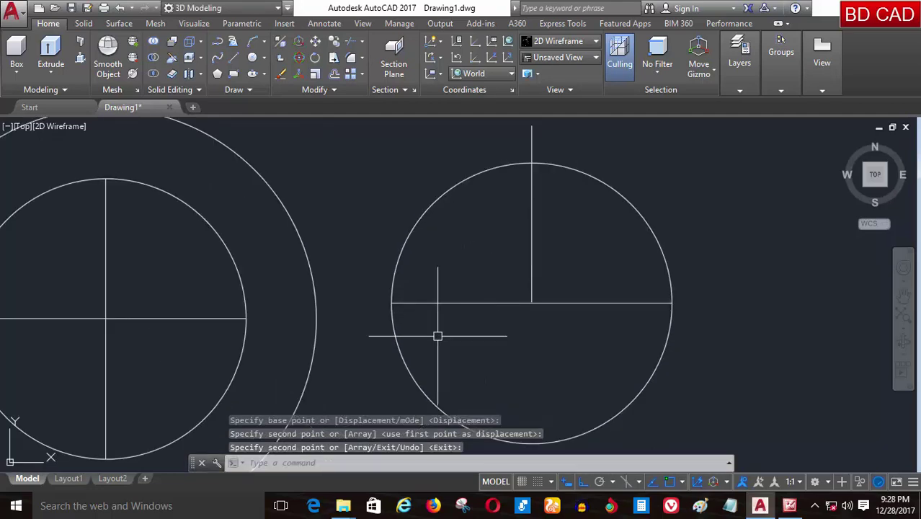
Trim away the lower half of the copied circle, leaving a semicircle
left_click(351, 73)
key("Return")
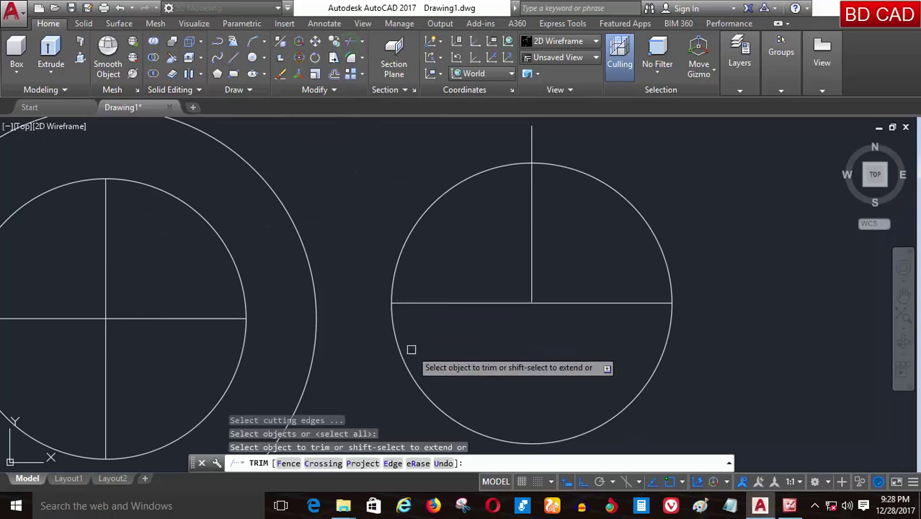
left_click(404, 354)
key("Return")
scroll(356, 350, "down", 2)
scroll(432, 220, "up", 3)
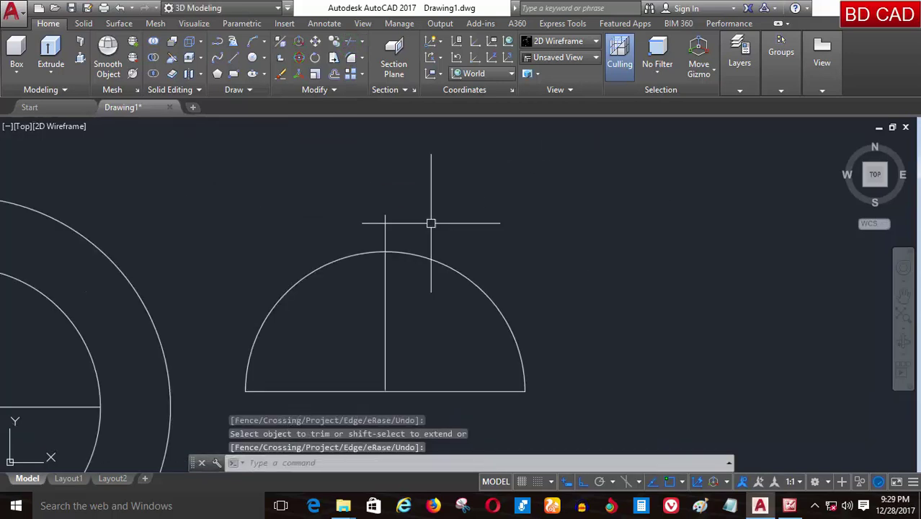
scroll(401, 235, "up", 1)
scroll(382, 216, "down", 2)
scroll(388, 216, "up", 2)
type("L")
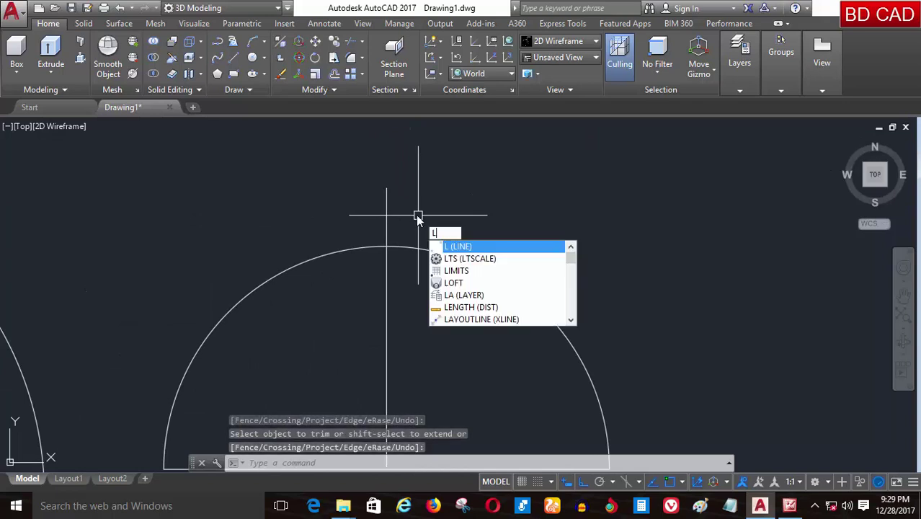
Draw a 3-unit horizontal tick from the top of the vertical line
key("Return")
left_click(388, 189)
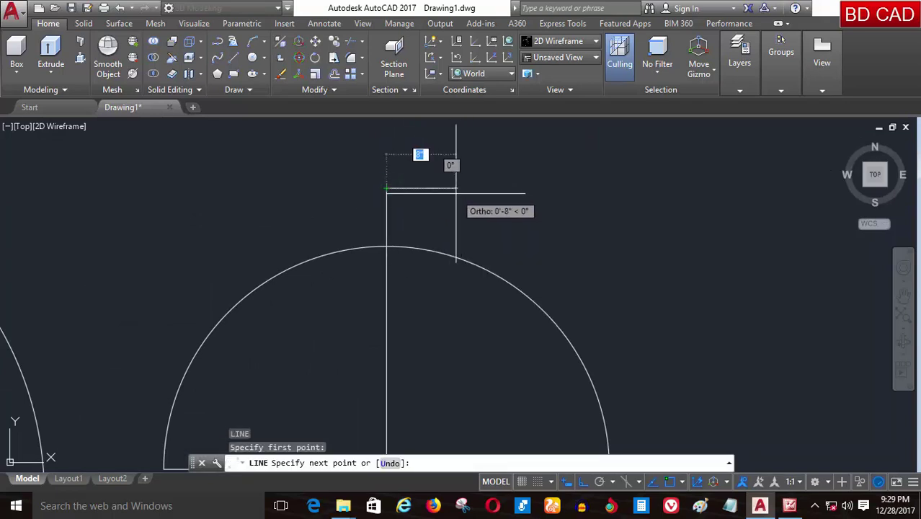
type("3")
key("Return")
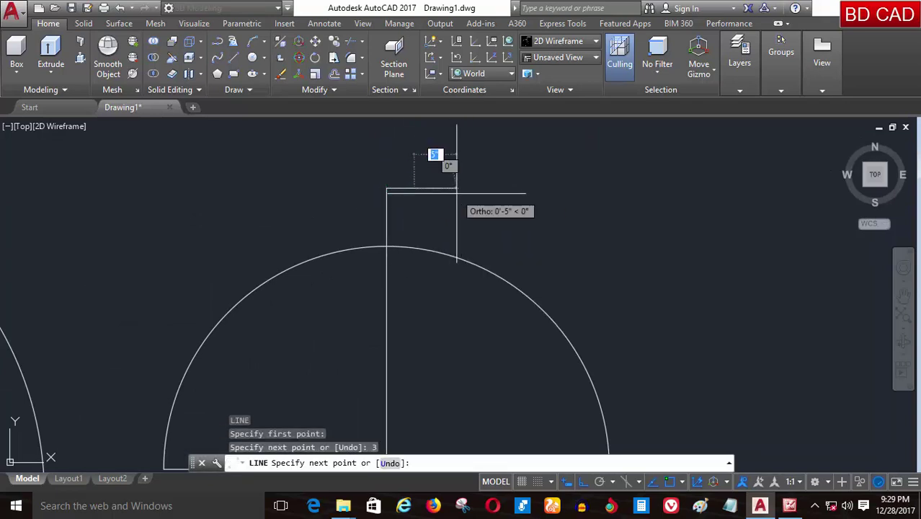
key("Return")
scroll(334, 167, "down", 2)
Replace an overlong 3' line with a short 3-unit tick partway down the vertical line
key("Return")
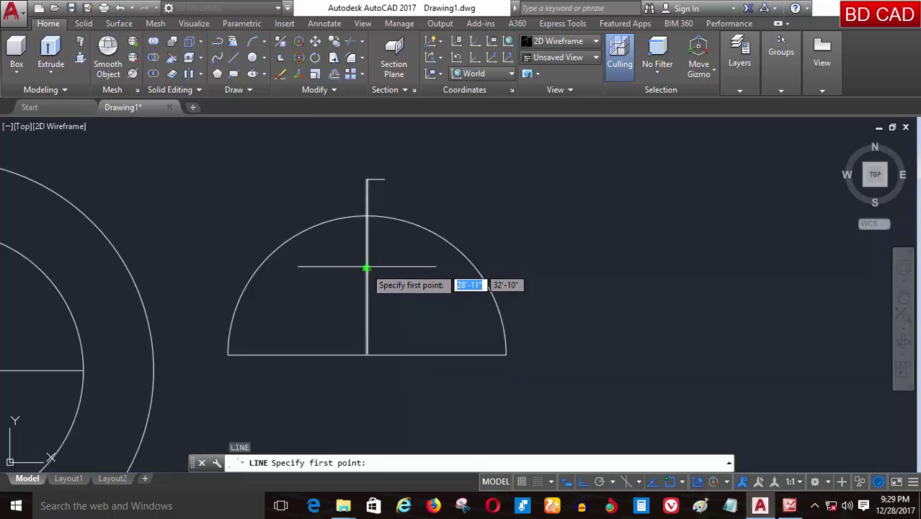
left_click(365, 268)
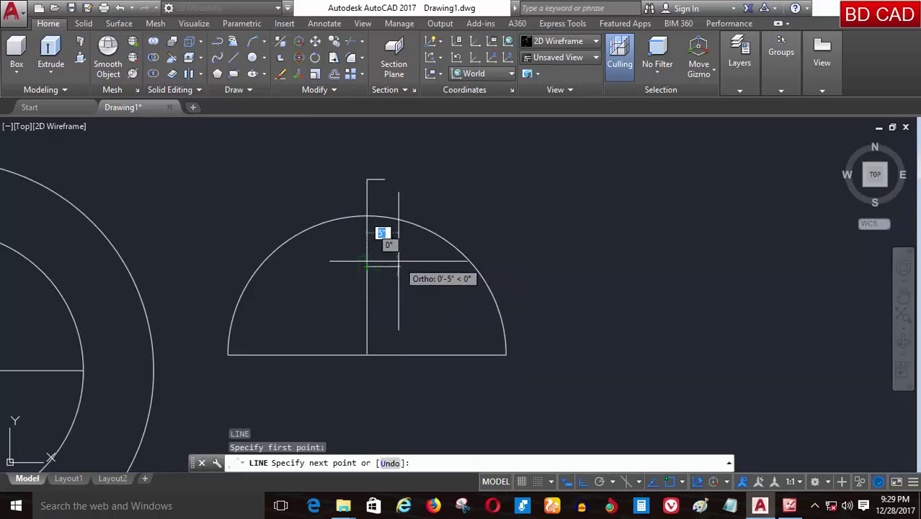
key("Return")
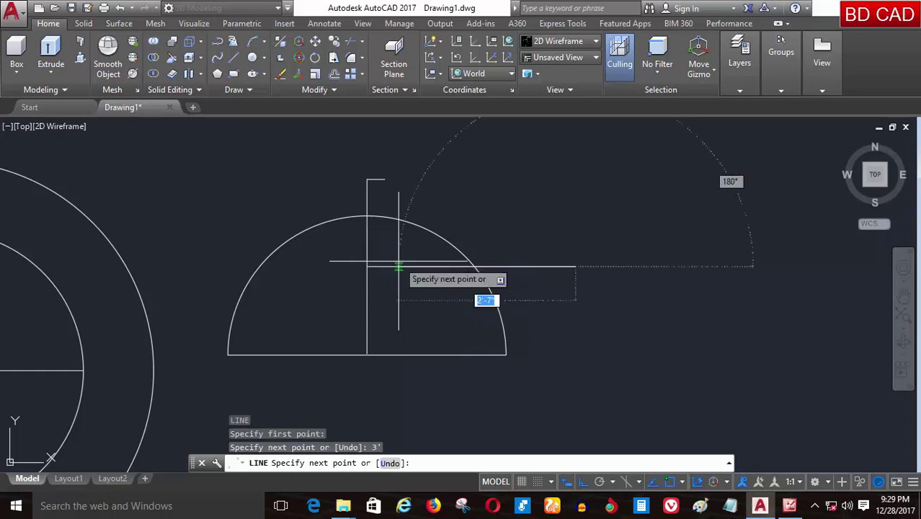
key("Return")
left_click(424, 267)
key("Delete")
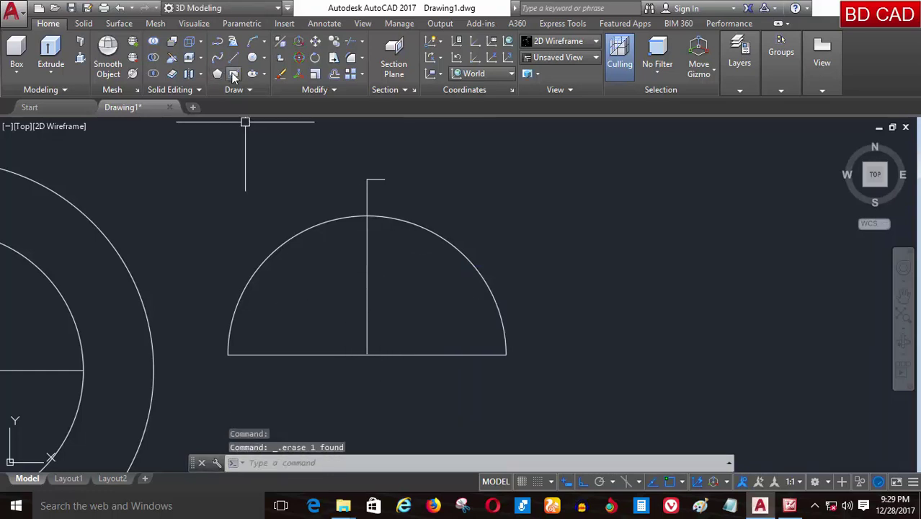
left_click(233, 58)
left_click(367, 268)
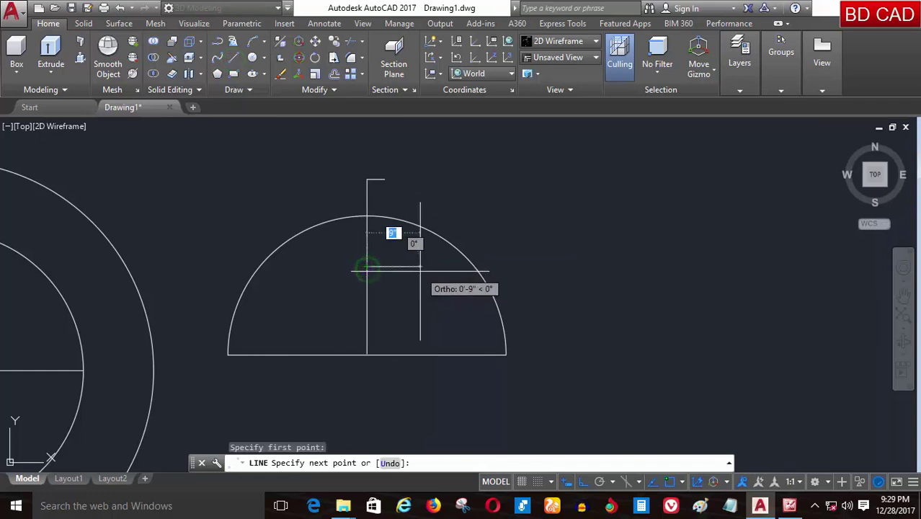
key("Return")
key("Return")
scroll(405, 238, "up", 2)
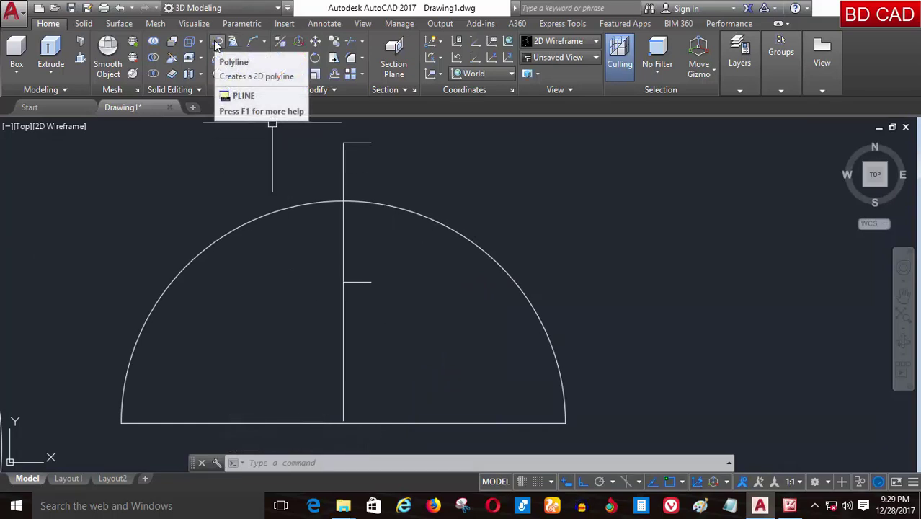
Draw a slanted polyline from the top tick's end, out to a corner, to the middle tick's end
left_click(216, 45)
left_click(369, 142)
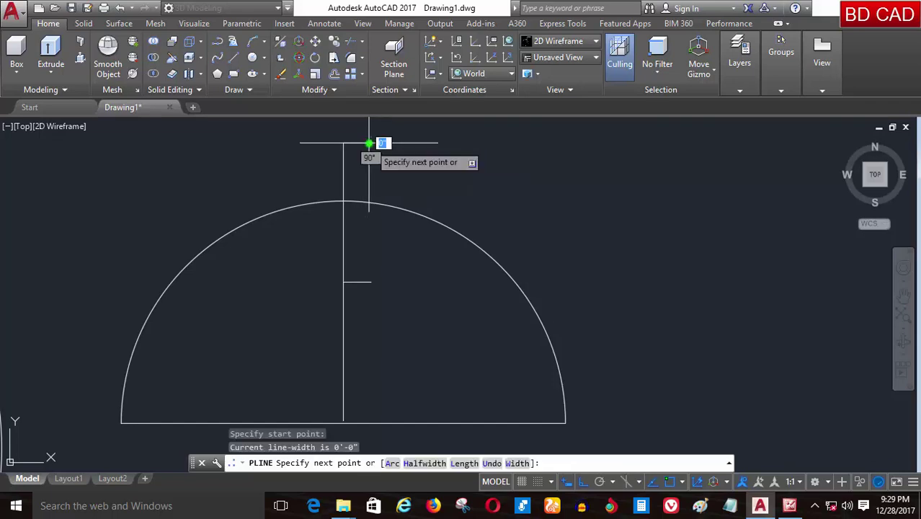
scroll(410, 222, "up", 2)
key("F8")
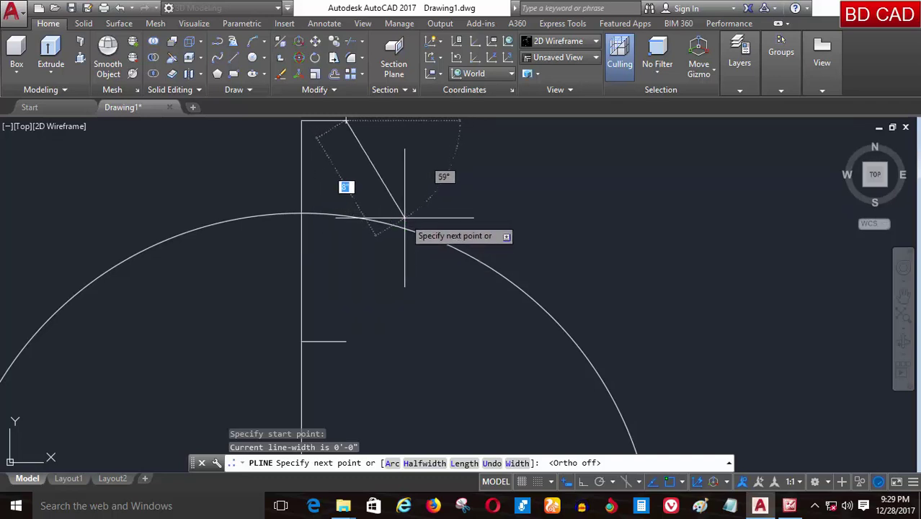
left_click(377, 247)
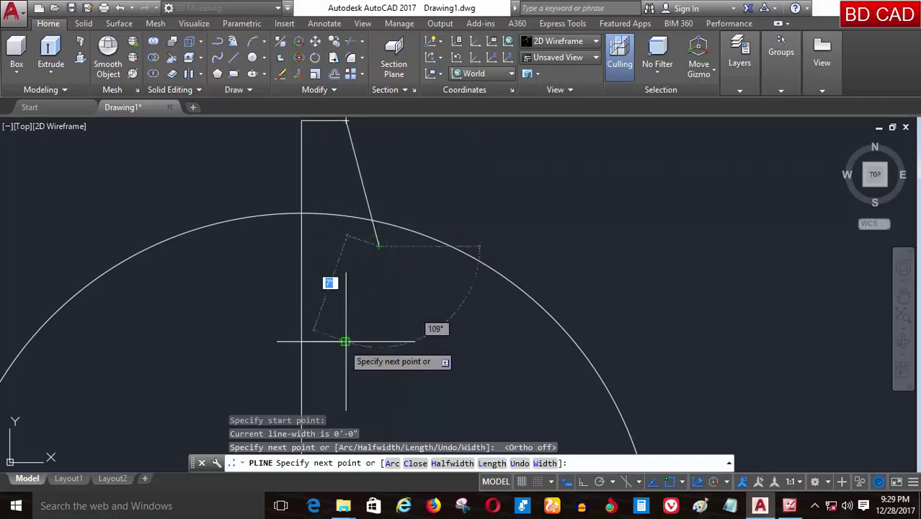
left_click(345, 341)
key("Return")
scroll(339, 324, "down", 3)
middle_click_drag(340, 323, 349, 250)
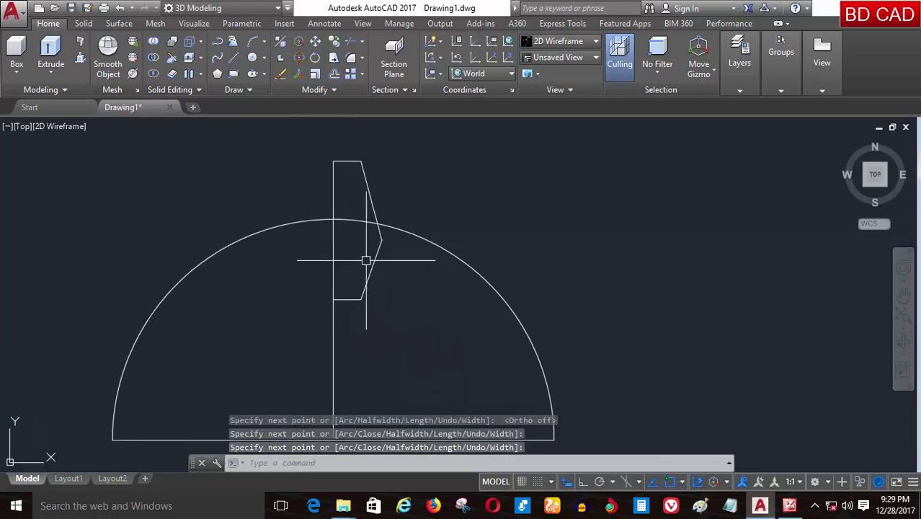
scroll(289, 276, "down", 3)
scroll(365, 262, "up", 3)
scroll(366, 262, "up", 2)
scroll(292, 266, "down", 2)
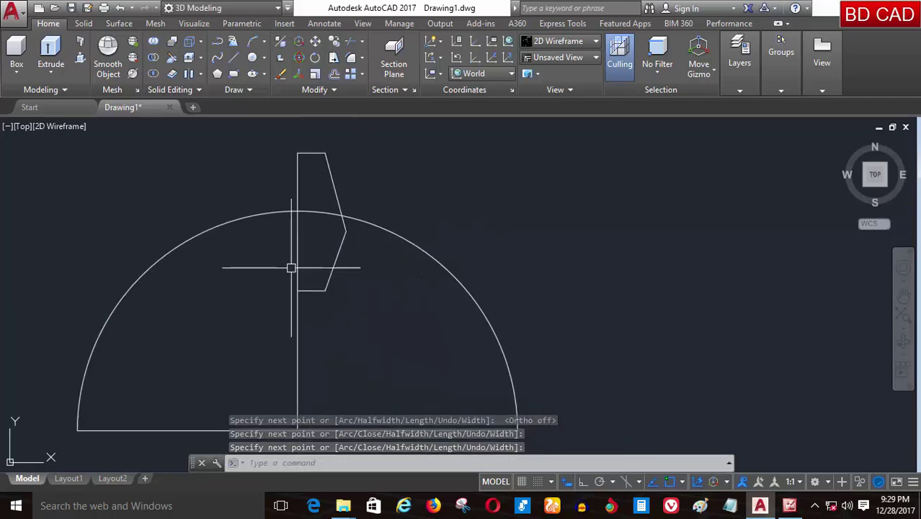
scroll(330, 313, "up", 2)
scroll(329, 288, "down", 2)
scroll(331, 288, "up", 2)
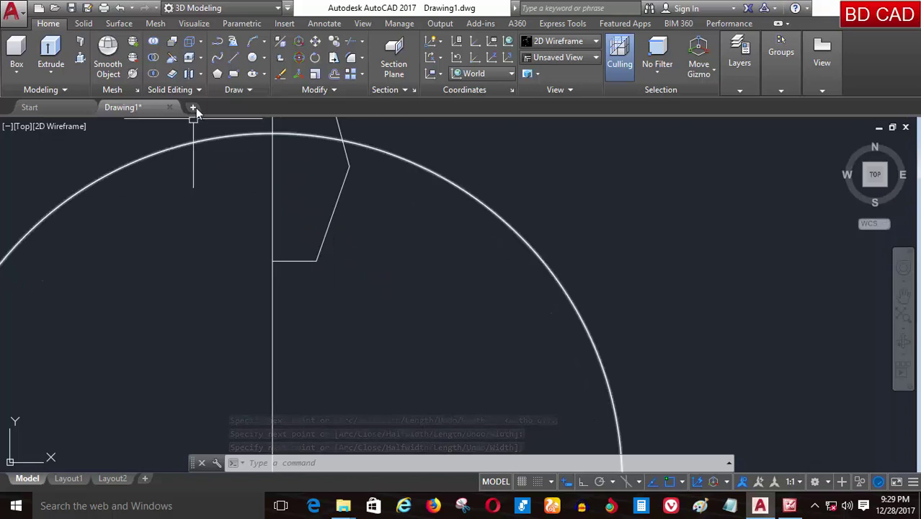
Draw the leg polyline from the outline's lower end via two corners to the semicircle's right end
left_click(217, 41)
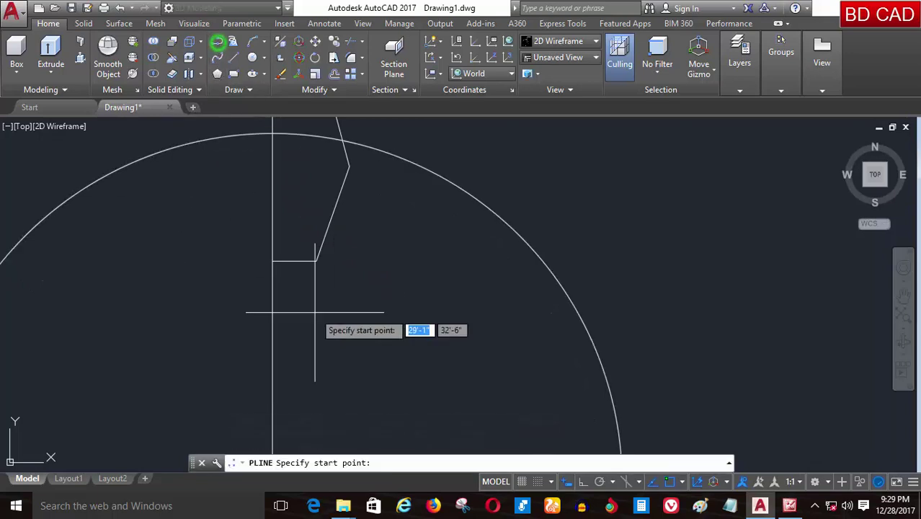
left_click(315, 259)
scroll(308, 269, "down", 2)
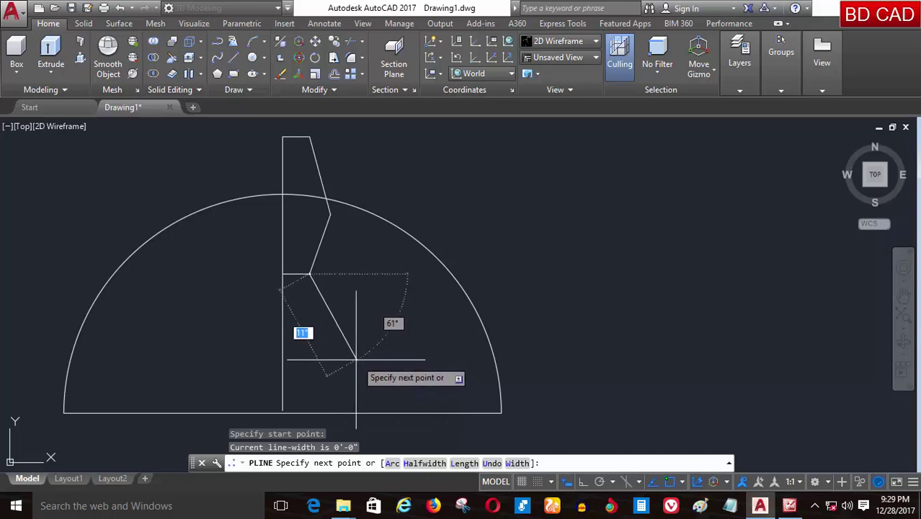
left_click(354, 359)
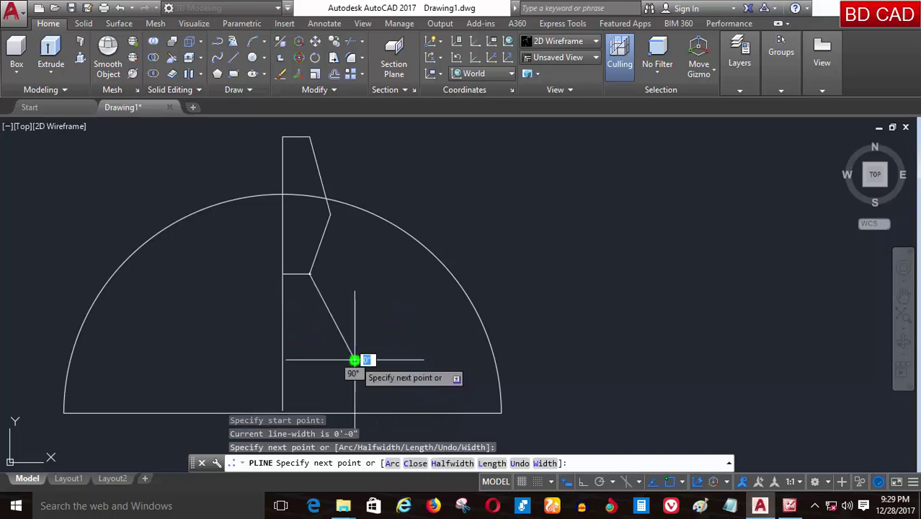
left_click(438, 398)
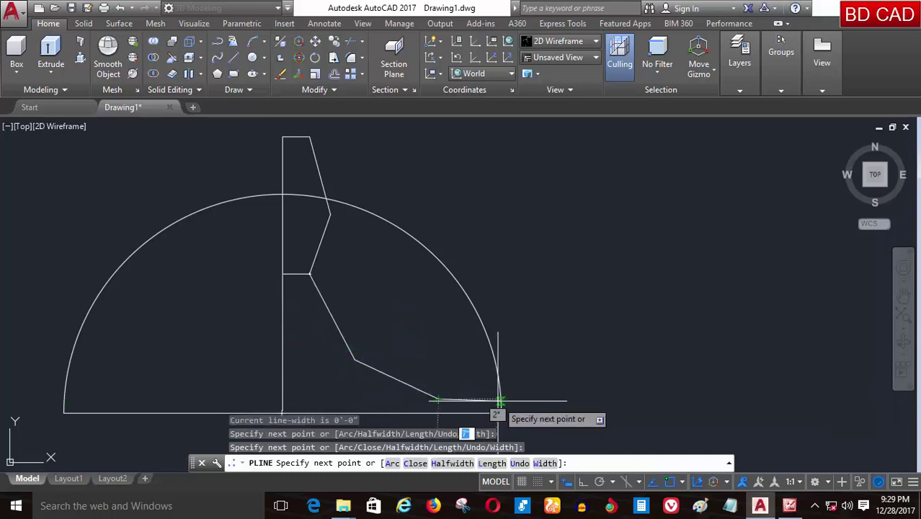
scroll(499, 403, "up", 4)
left_click(500, 405)
key("Return")
scroll(501, 404, "down", 4)
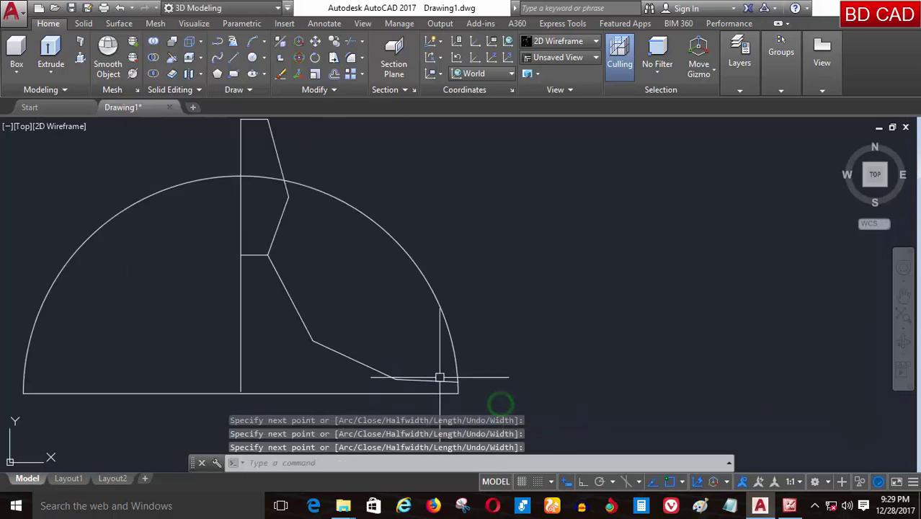
scroll(542, 416, "down", 2)
scroll(418, 365, "up", 2)
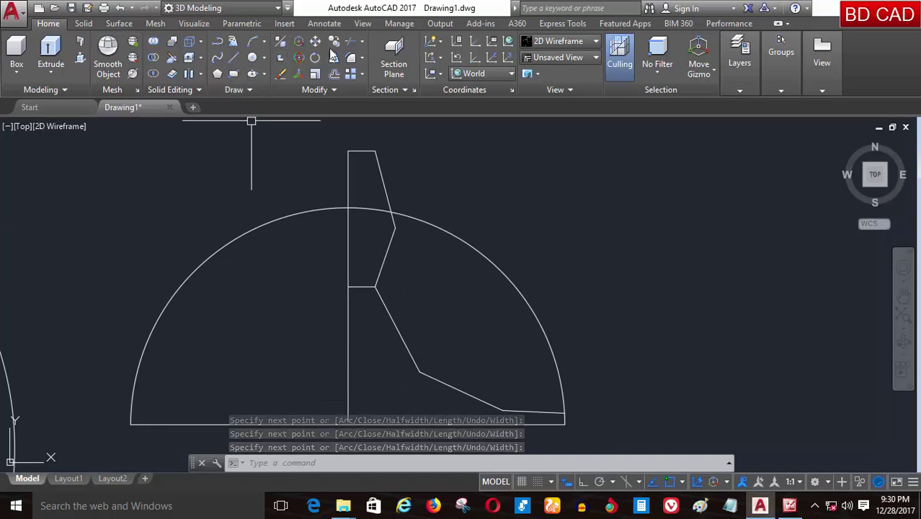
Draw a 3-point arc from the leg's upper corner through its elbow to the base's right end
left_click(258, 41)
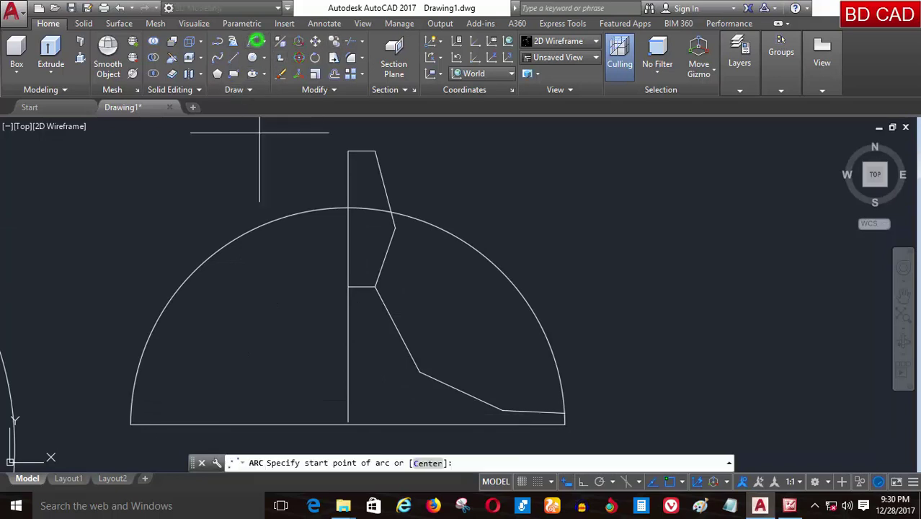
left_click(375, 286)
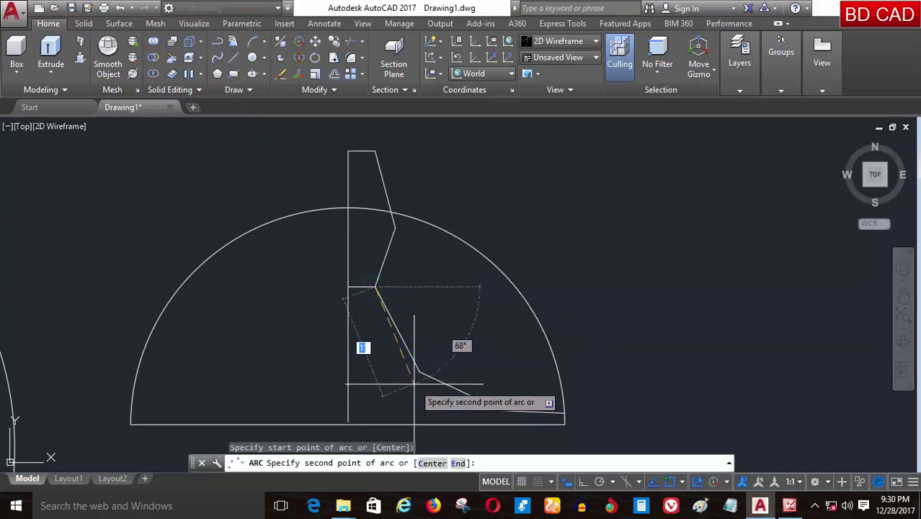
left_click(414, 385)
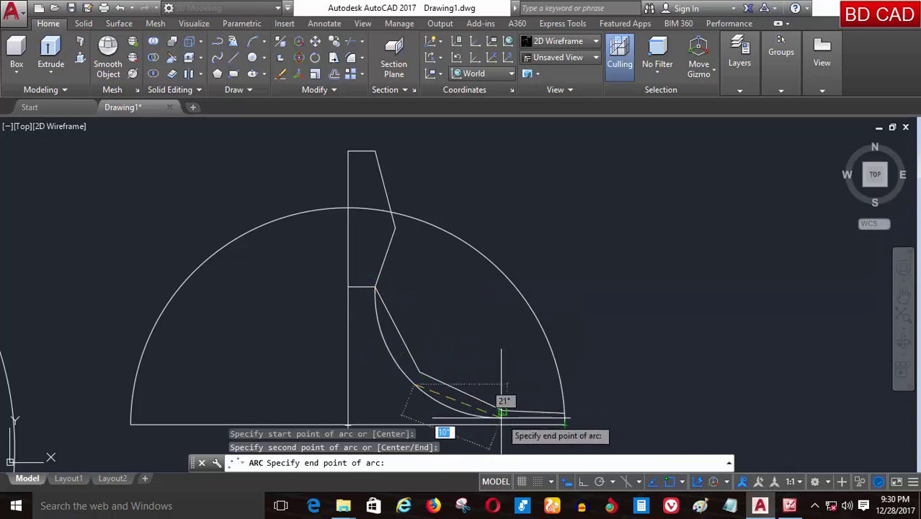
key("Escape")
left_click(375, 287)
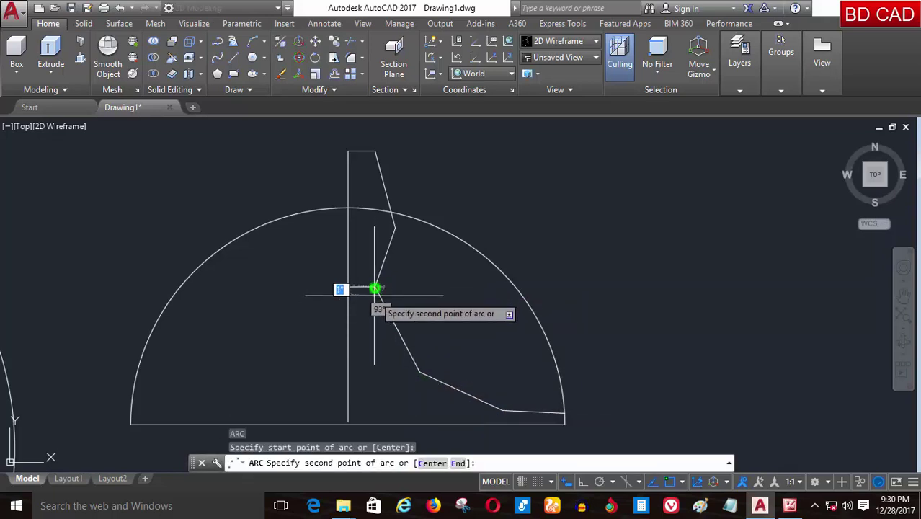
left_click(420, 373)
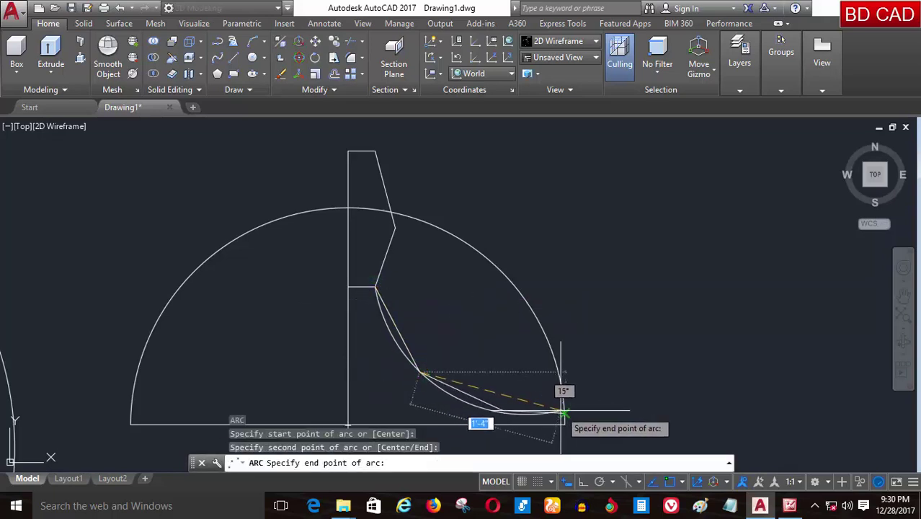
left_click(564, 414)
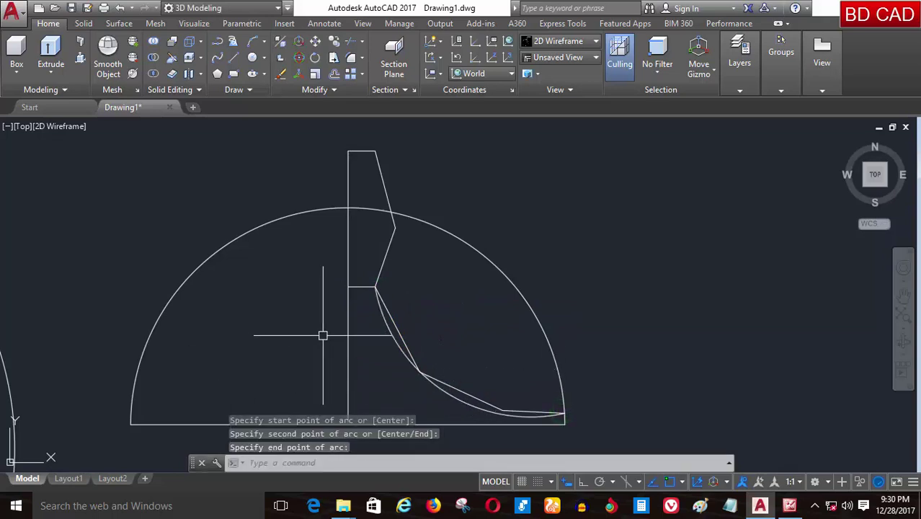
scroll(447, 335, "down", 2)
scroll(430, 345, "up", 2)
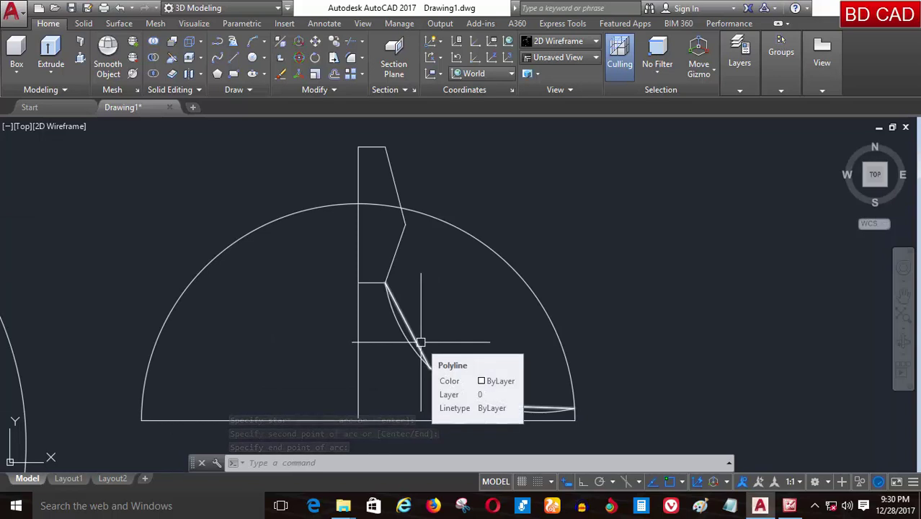
scroll(410, 340, "up", 4)
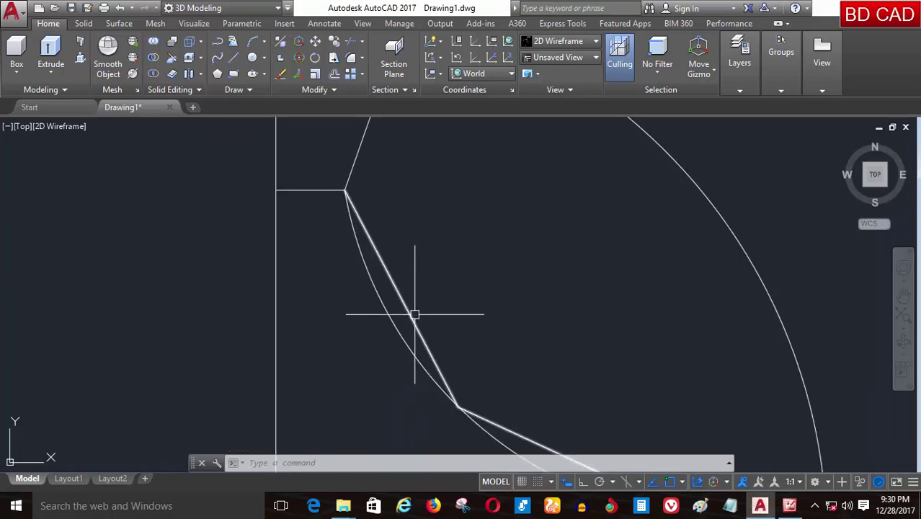
scroll(353, 315, "down", 2)
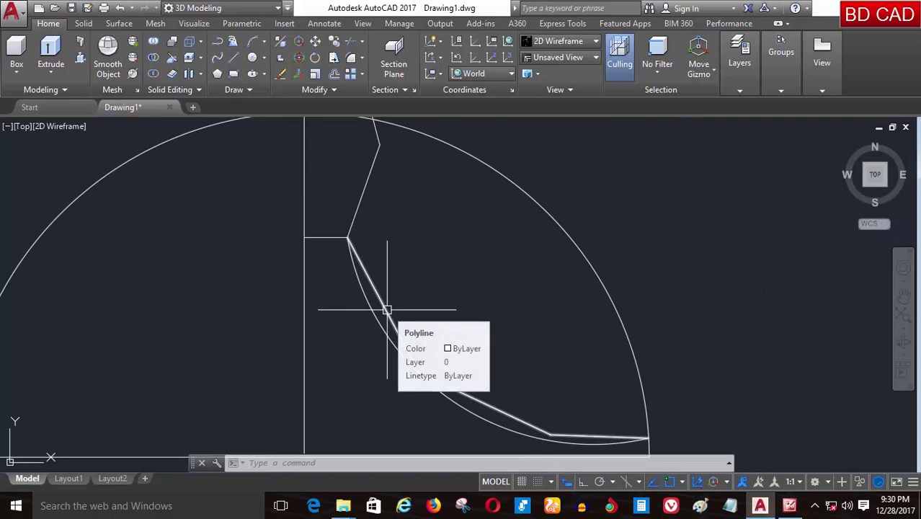
Erase the old straight leg outline
left_click(387, 310)
key("Delete")
scroll(335, 288, "down", 2)
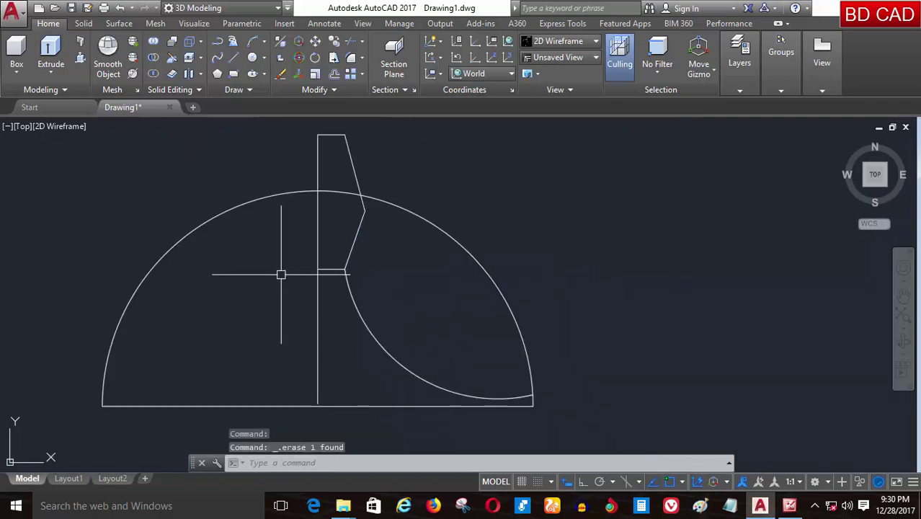
scroll(498, 398, "up", 2)
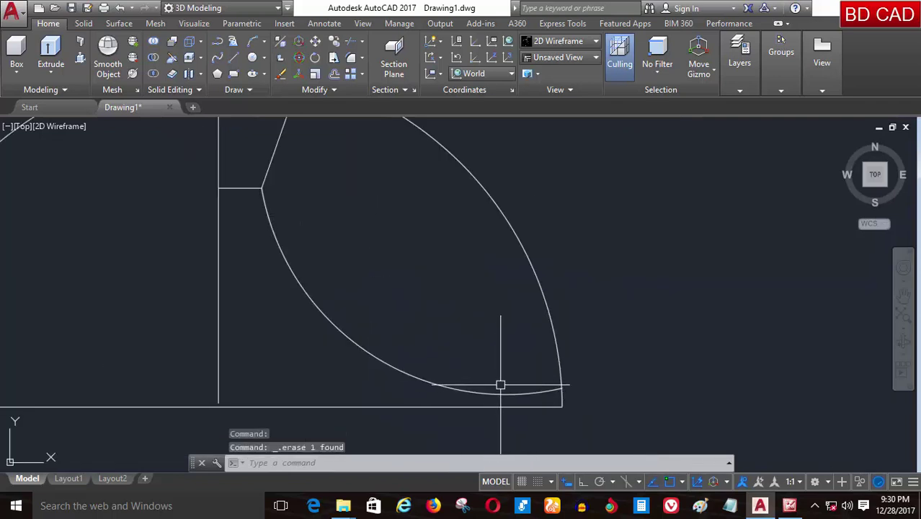
scroll(490, 390, "down", 4)
scroll(436, 270, "up", 3)
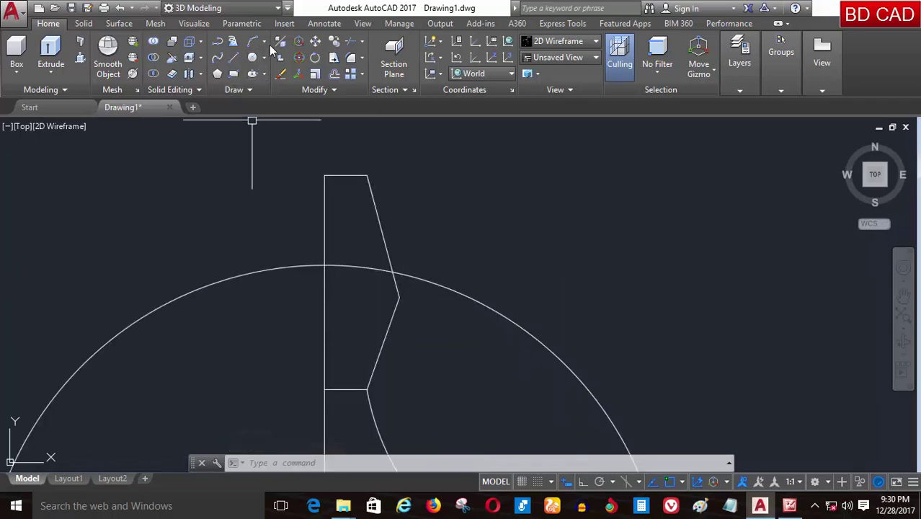
Draw a 3-point arc from the column's top-right corner through its side vertex to its lower corner
left_click(260, 43)
left_click(367, 175)
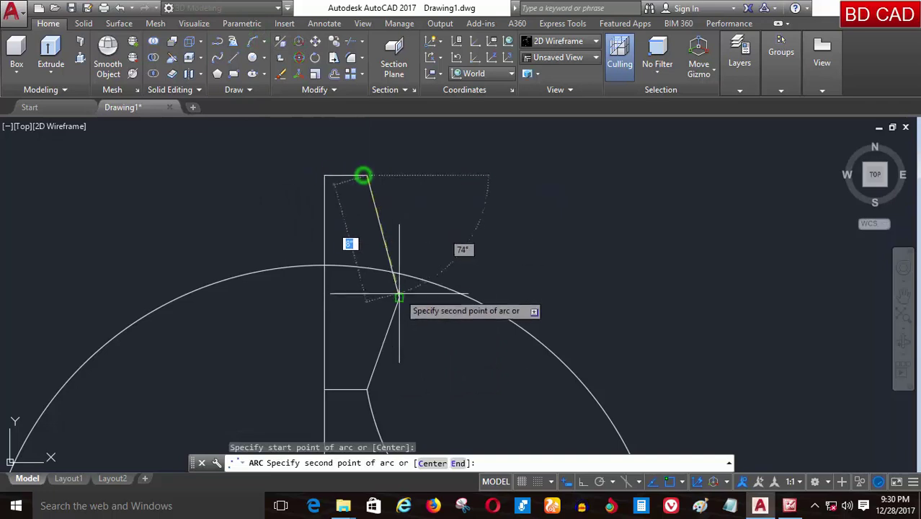
left_click(399, 297)
left_click(368, 389)
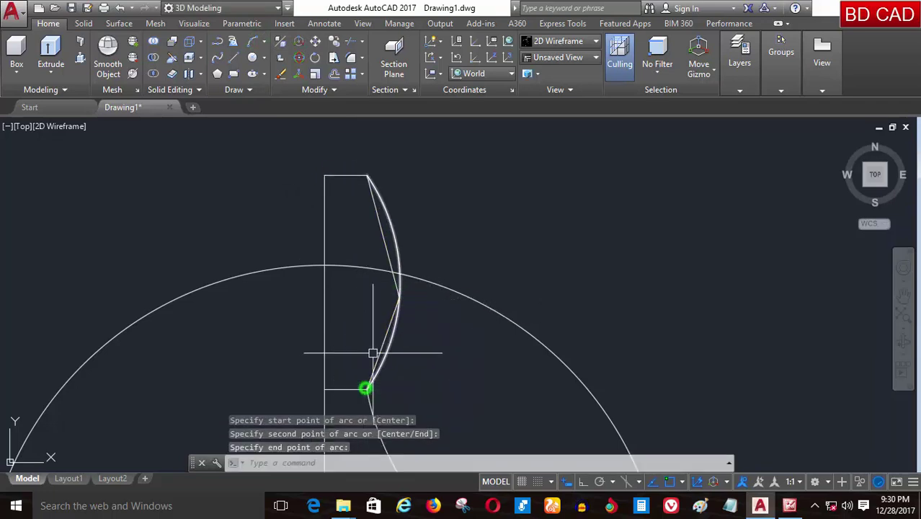
Erase the straight column side outline, restoring the accidentally deleted column arc
key("Delete")
scroll(324, 306, "down", 2)
scroll(342, 314, "up", 1)
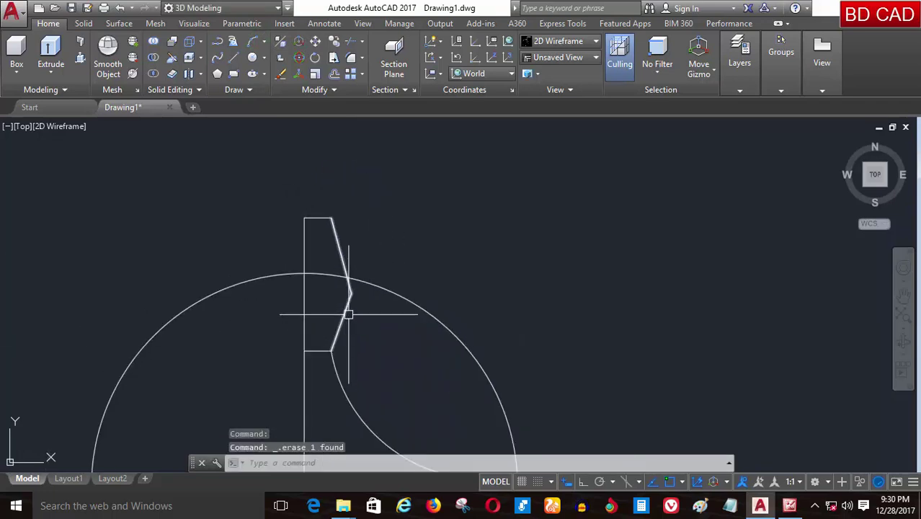
key("ctrl+z")
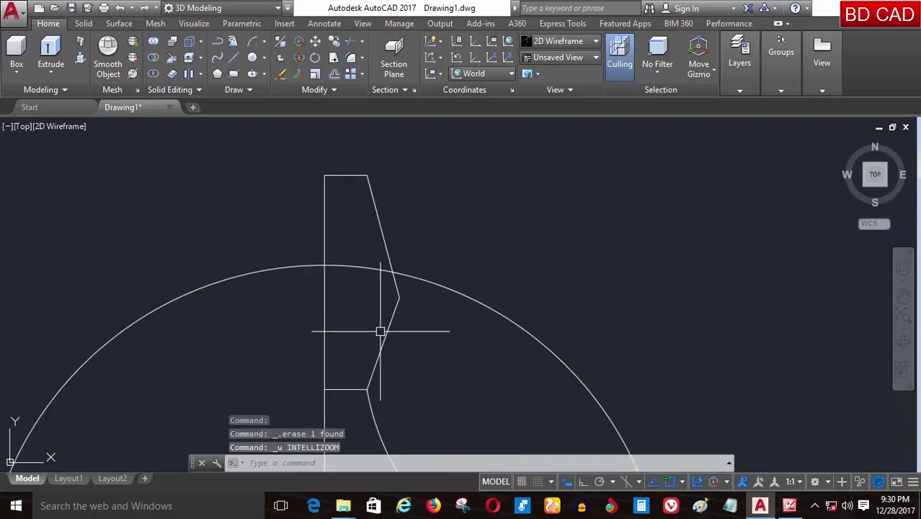
key("ctrl+z")
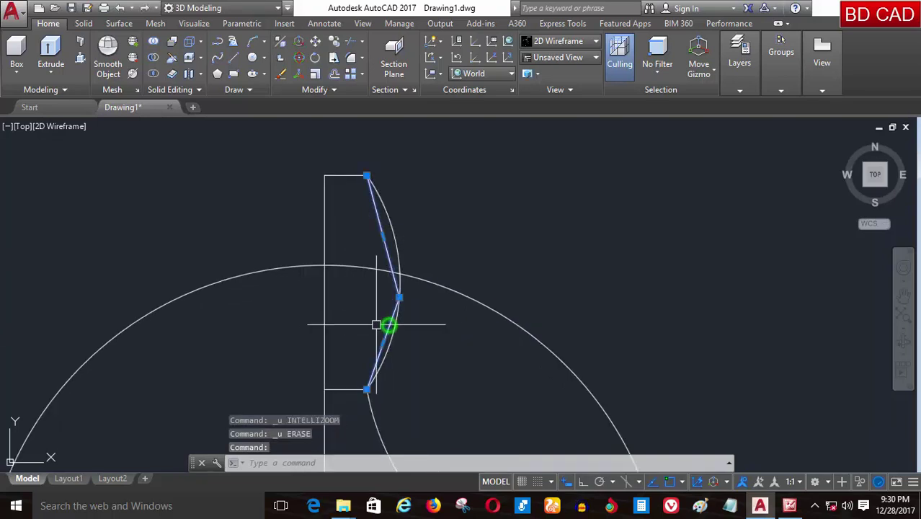
key("Delete")
scroll(392, 335, "down", 1)
scroll(416, 276, "down", 1)
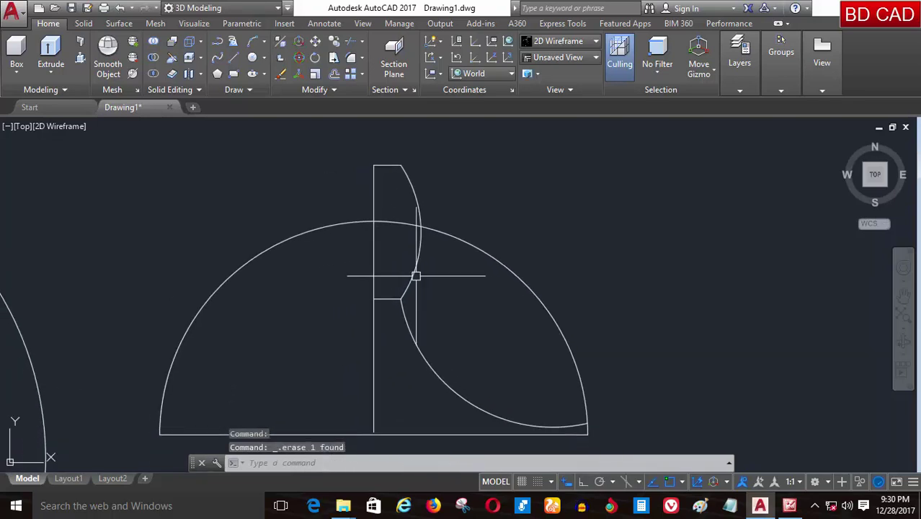
scroll(415, 354, "up", 2)
scroll(475, 400, "down", 2)
scroll(487, 401, "up", 1)
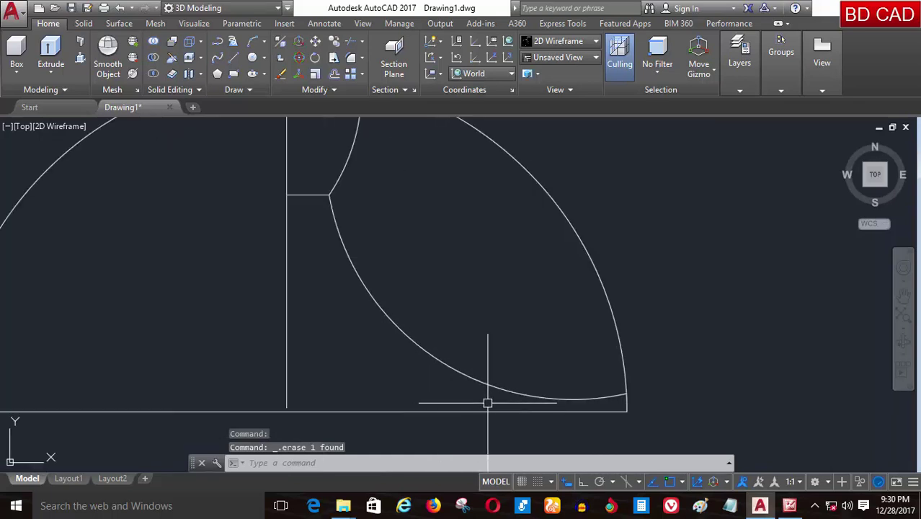
left_click(492, 388)
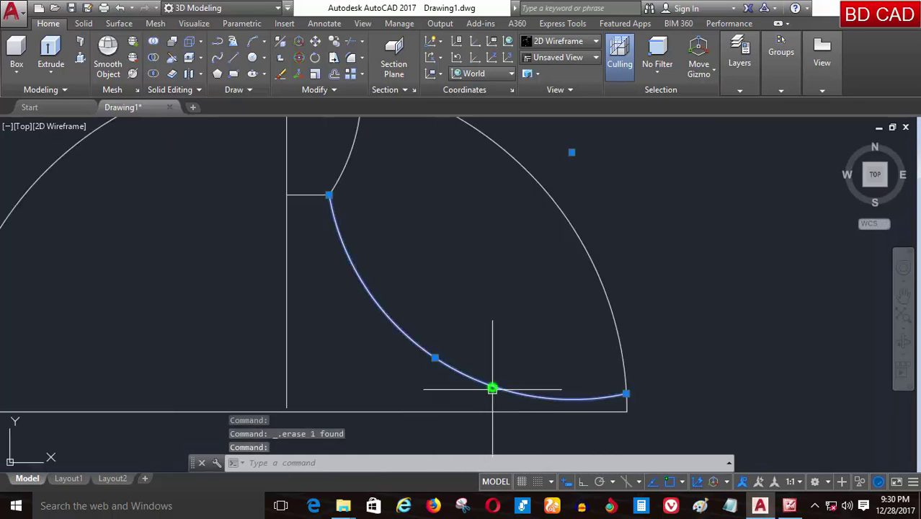
left_click(438, 358)
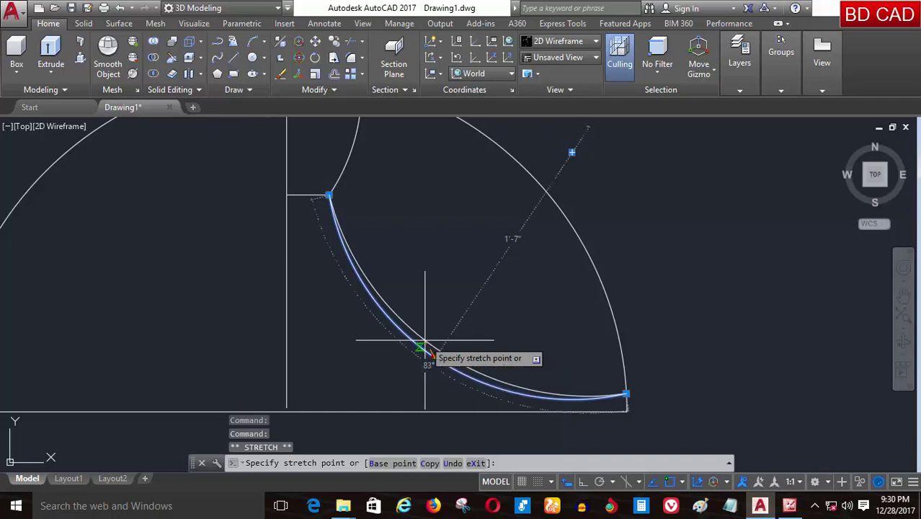
scroll(425, 340, "up", 2)
left_click(399, 322)
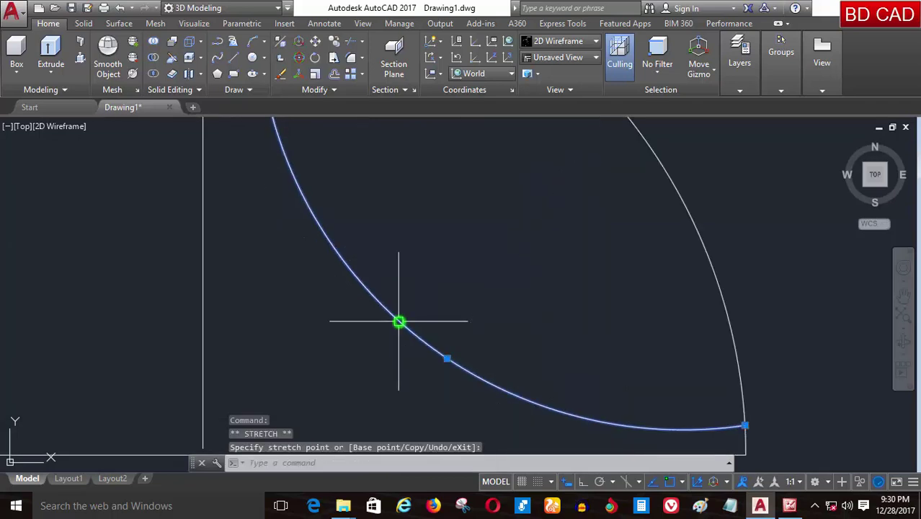
scroll(398, 322, "down", 2)
key("Escape")
scroll(393, 343, "down", 2)
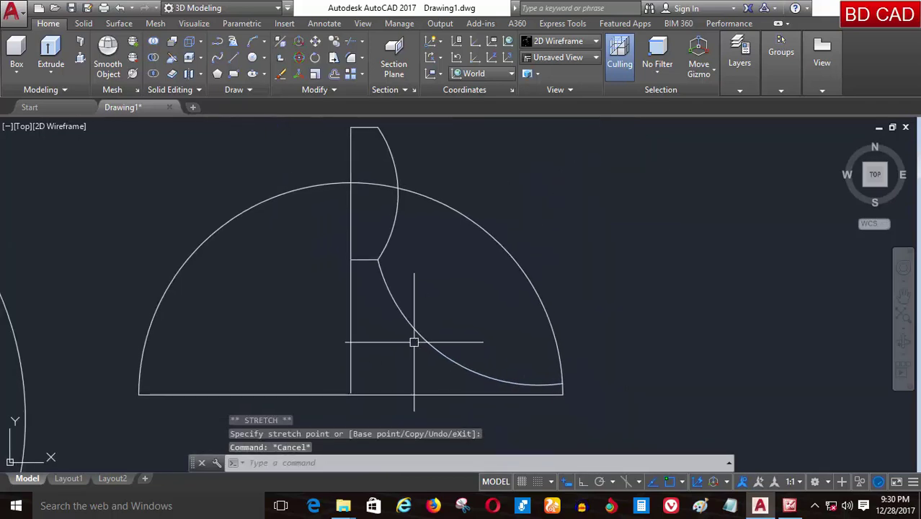
scroll(553, 384, "up", 4)
left_click(546, 380)
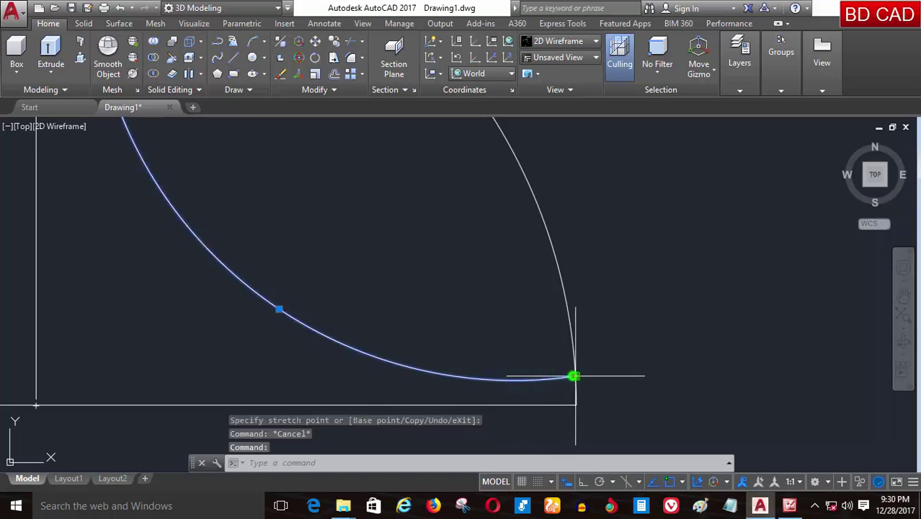
left_click(575, 375)
scroll(577, 378, "down", 2)
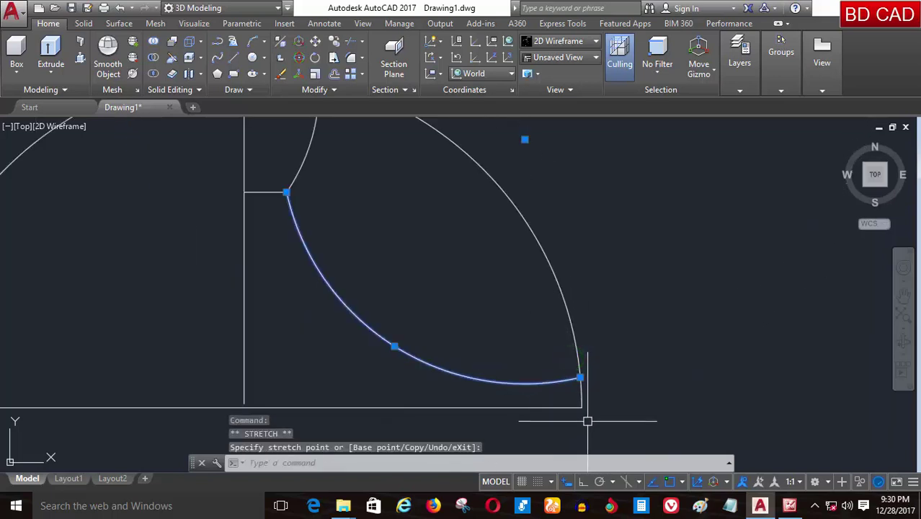
key("Escape")
key("Escape")
scroll(576, 442, "down", 2)
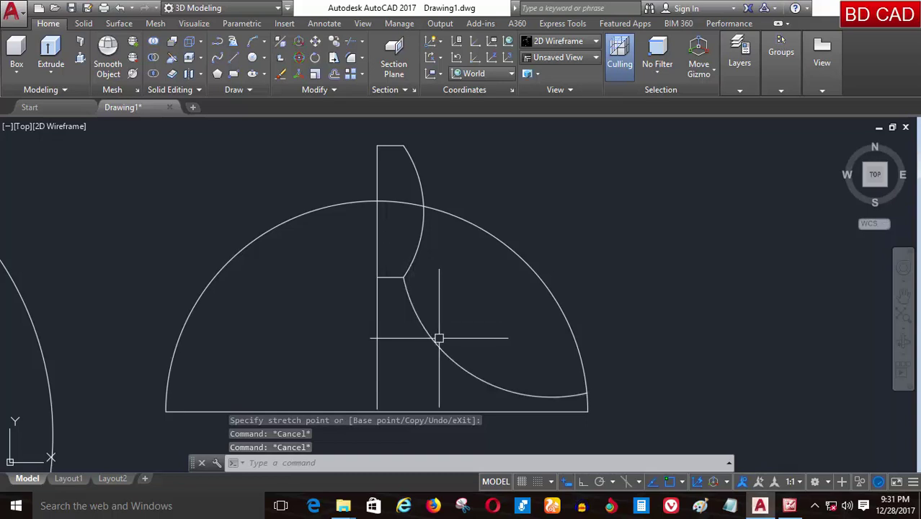
scroll(438, 339, "up", 2)
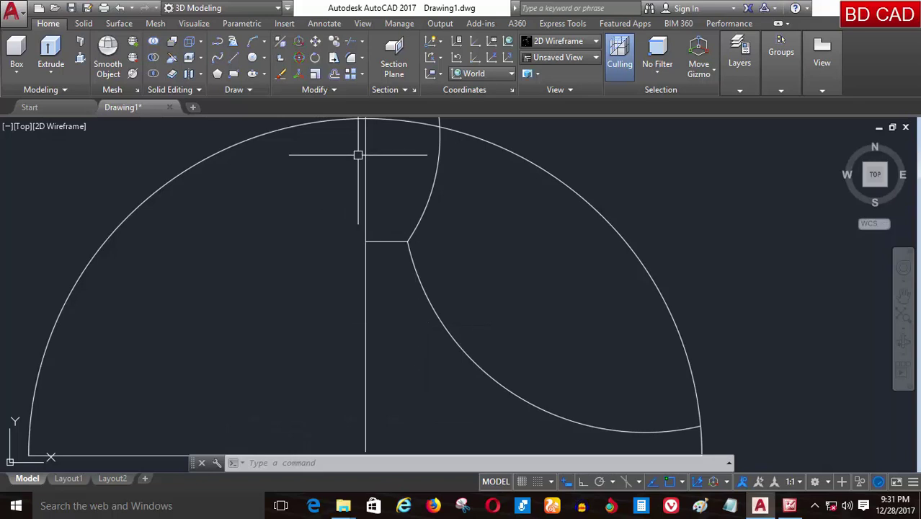
left_click(333, 44)
left_click(422, 278)
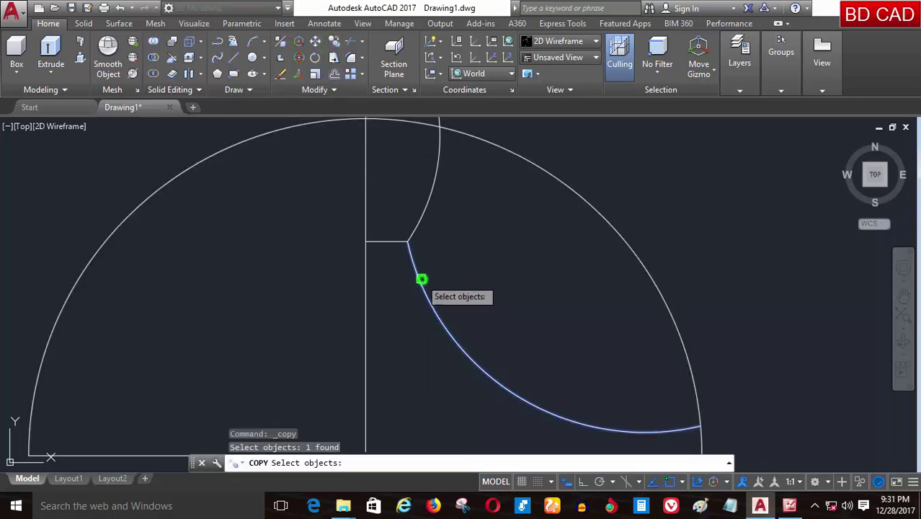
key("Return")
left_click(408, 248)
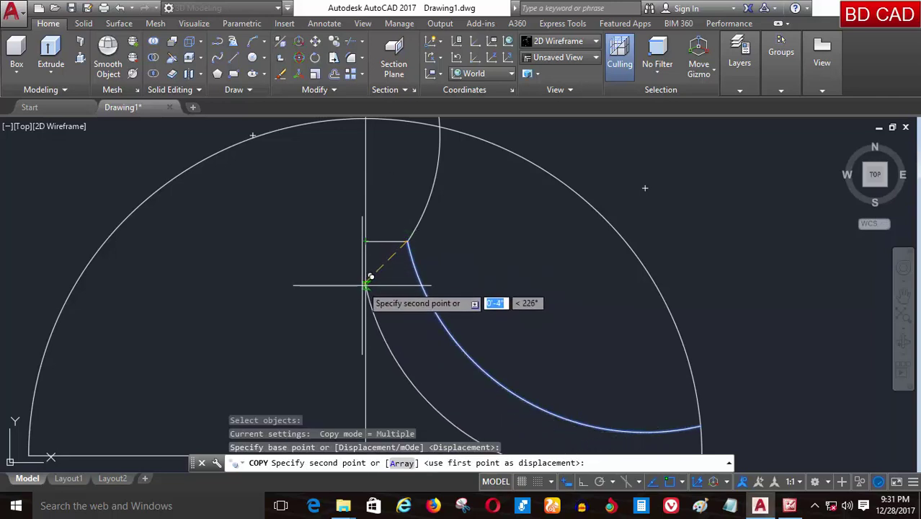
Offset the curved leg arc by 4 toward its outer side
key("Escape")
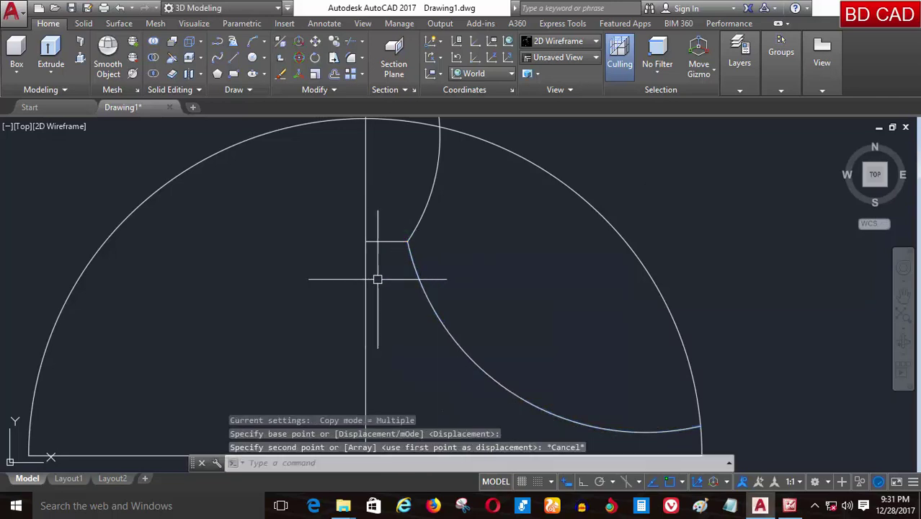
type("o")
key("Return")
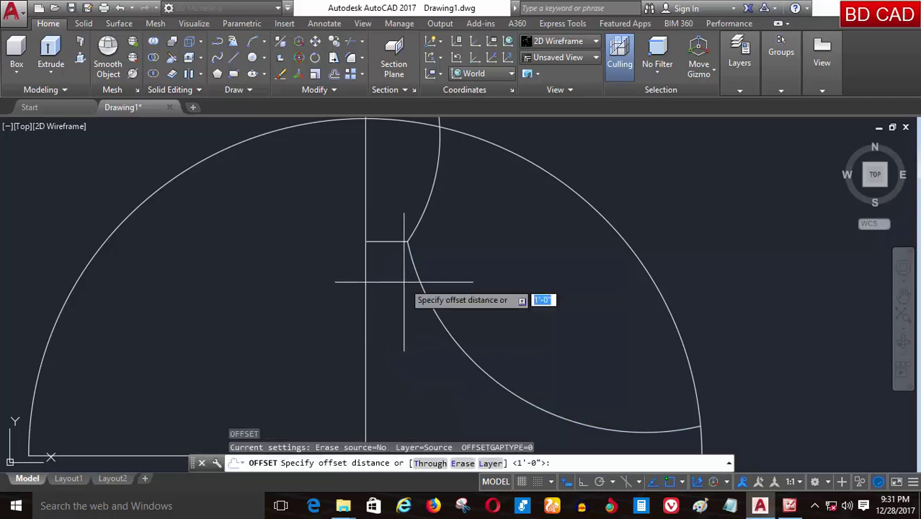
key("Return")
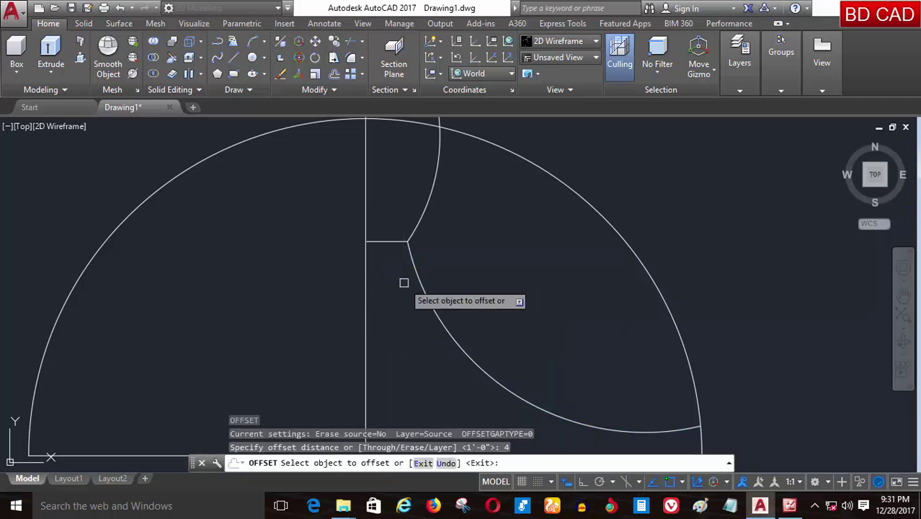
left_click(430, 305)
left_click(389, 336)
scroll(390, 336, "down", 2)
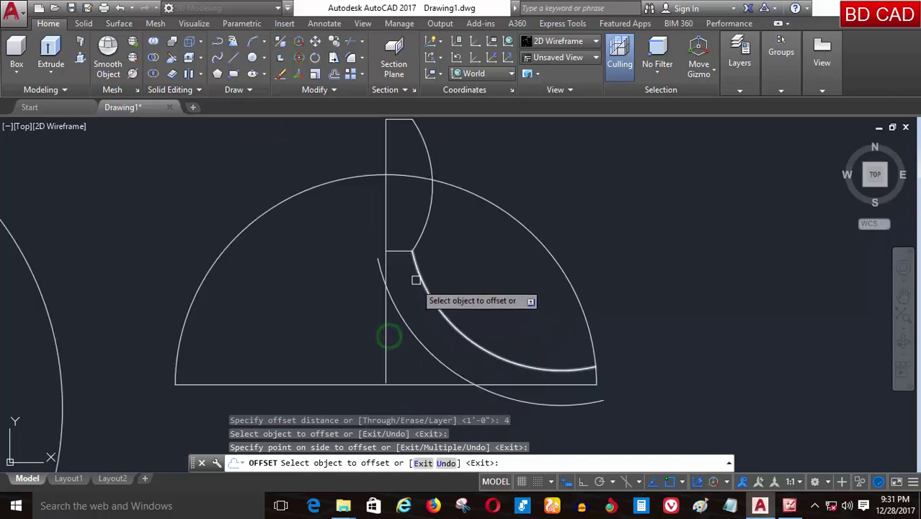
key("Return")
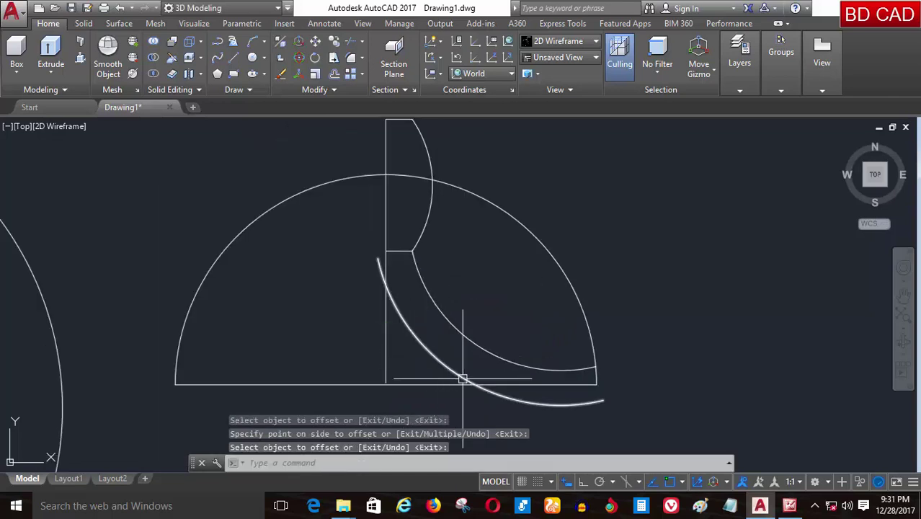
scroll(488, 407, "up", 2)
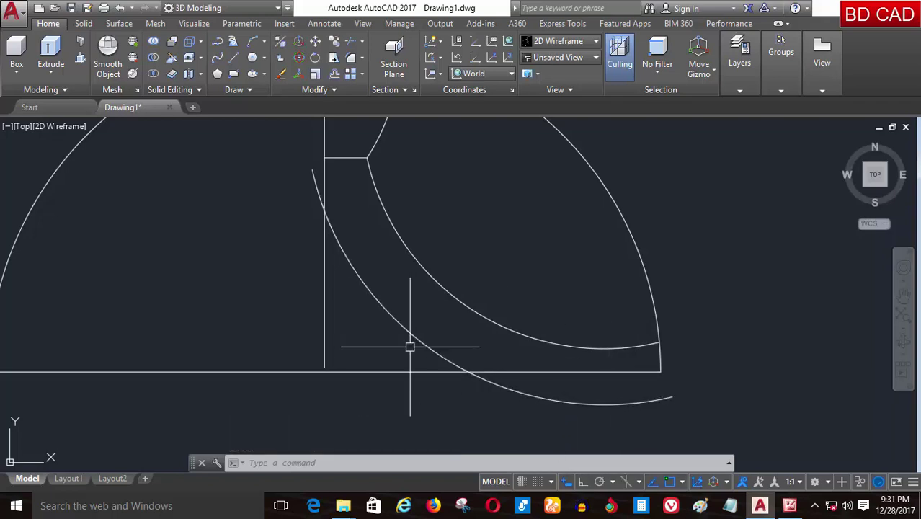
scroll(401, 348, "down", 2)
scroll(391, 351, "down", 2)
scroll(479, 356, "up", 2)
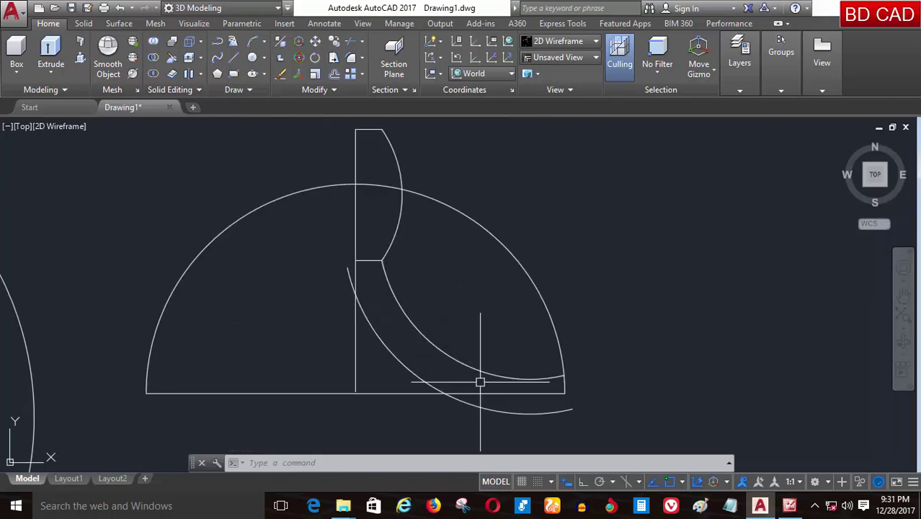
scroll(422, 325, "up", 3)
scroll(346, 285, "up", 3)
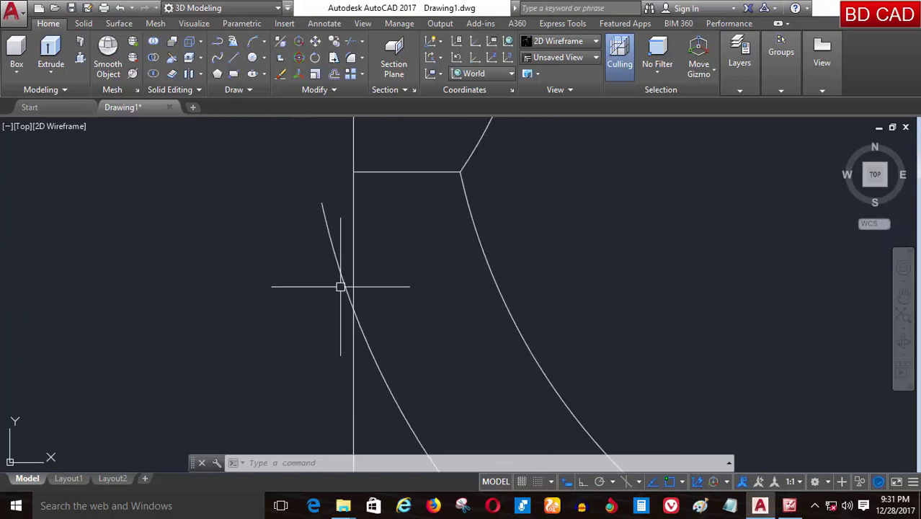
Trim the outer arc's portion extending beyond the vertical centre line
left_click(347, 47)
key("Return")
left_click(337, 255)
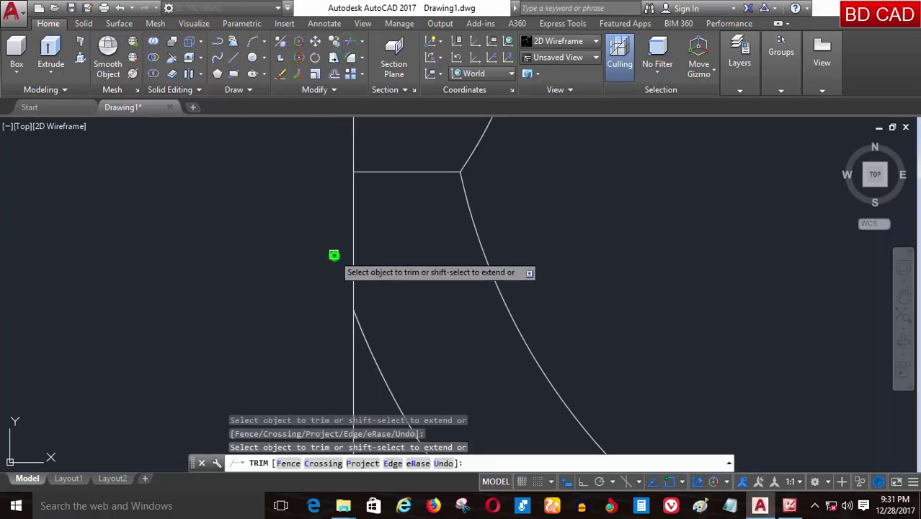
scroll(332, 252, "down", 2)
scroll(195, 243, "up", 1)
scroll(207, 239, "down", 2)
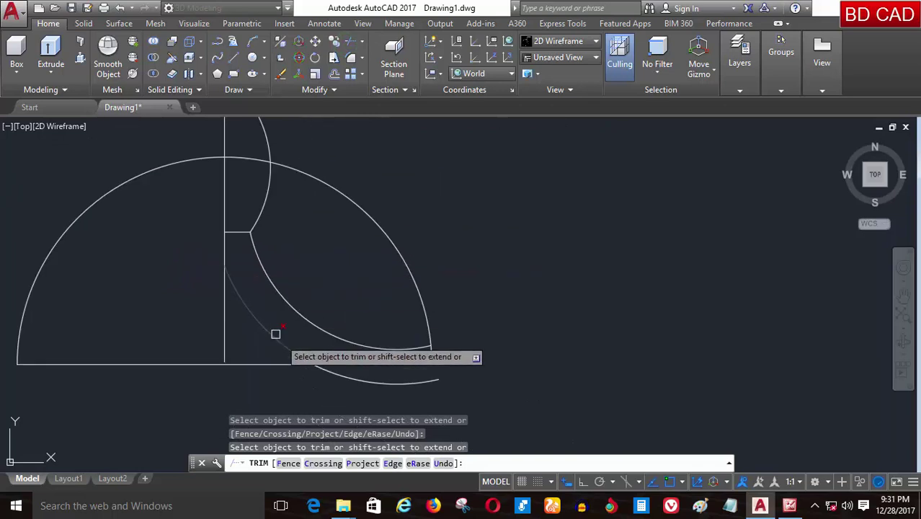
scroll(364, 398, "up", 1)
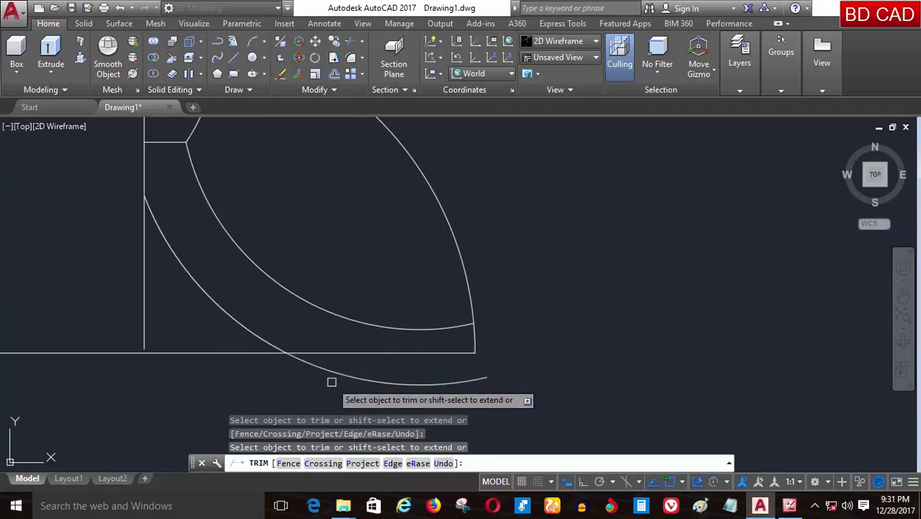
key("Escape")
Try reshaping the outer arc by its midpoint and end grips, cancelling both edits
left_click(336, 373)
left_click(283, 354)
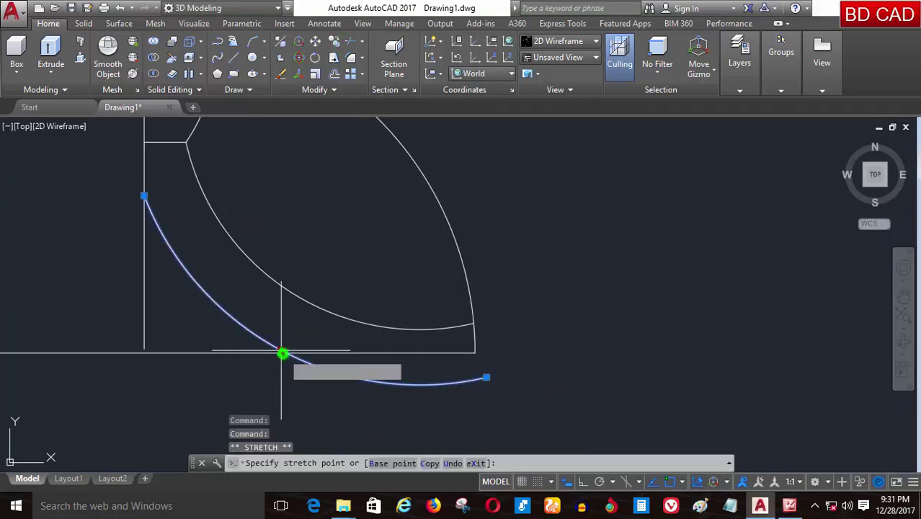
key("Escape")
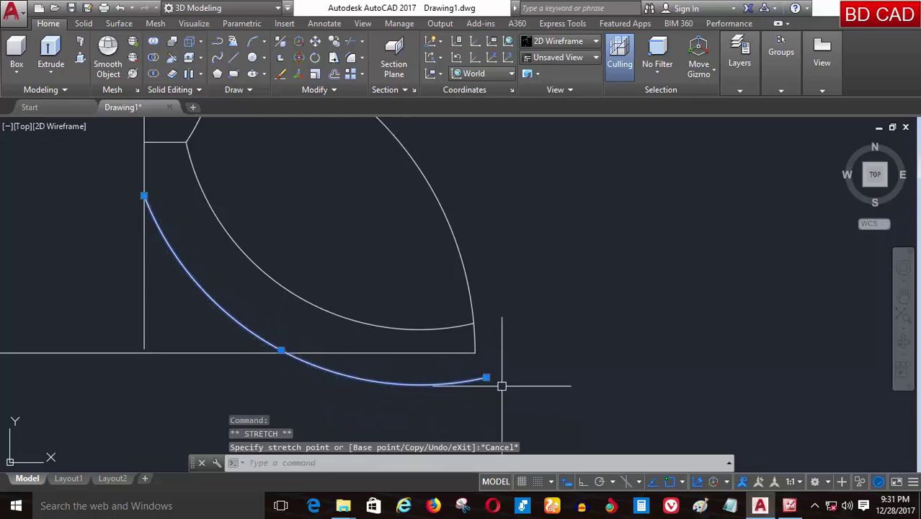
left_click(484, 377)
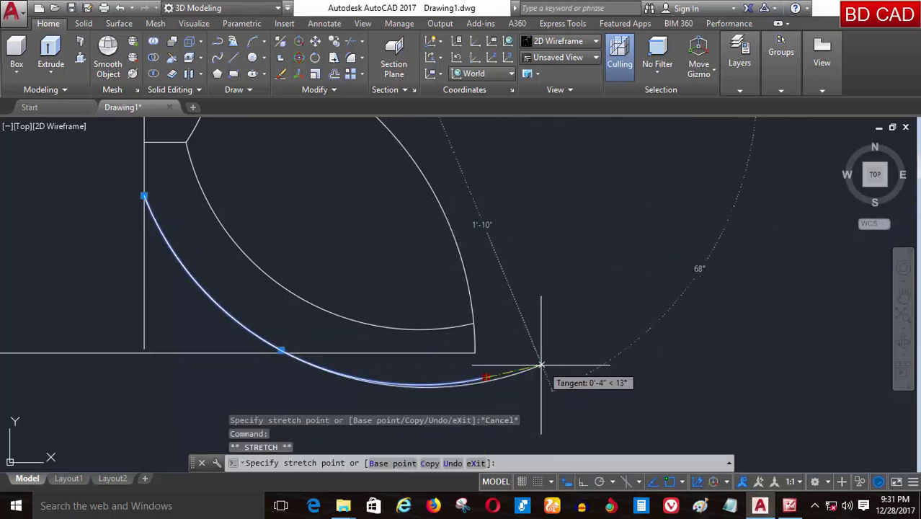
key("Escape")
key("Escape")
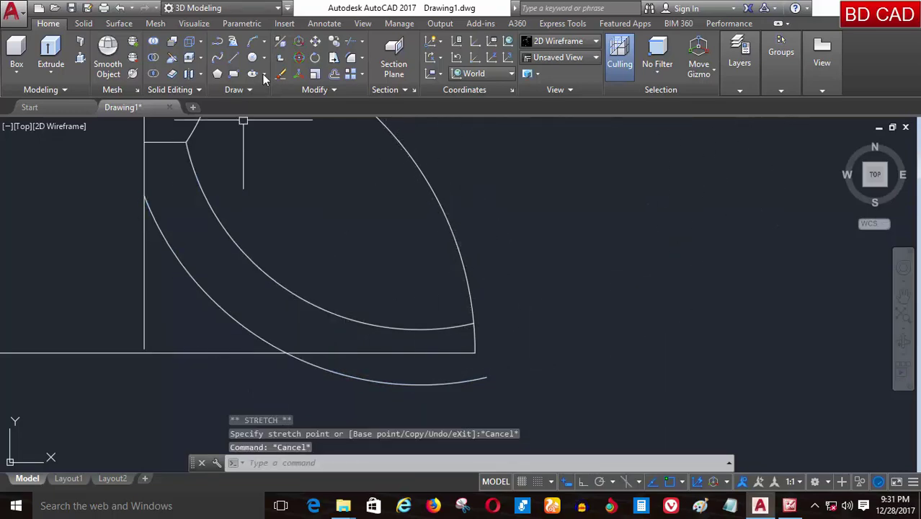
Start moving the outer arc from a point on it, then cancel the attempt
left_click(315, 45)
left_click(397, 385)
key("Return")
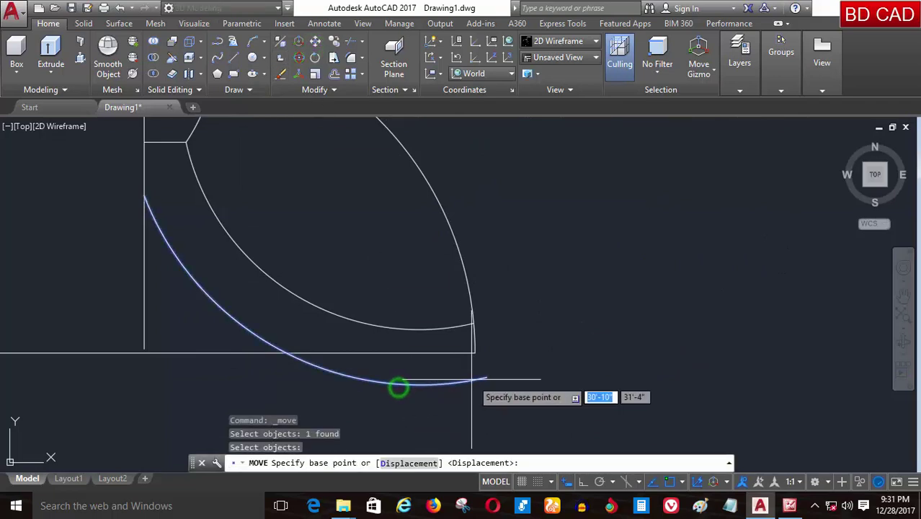
left_click(539, 393)
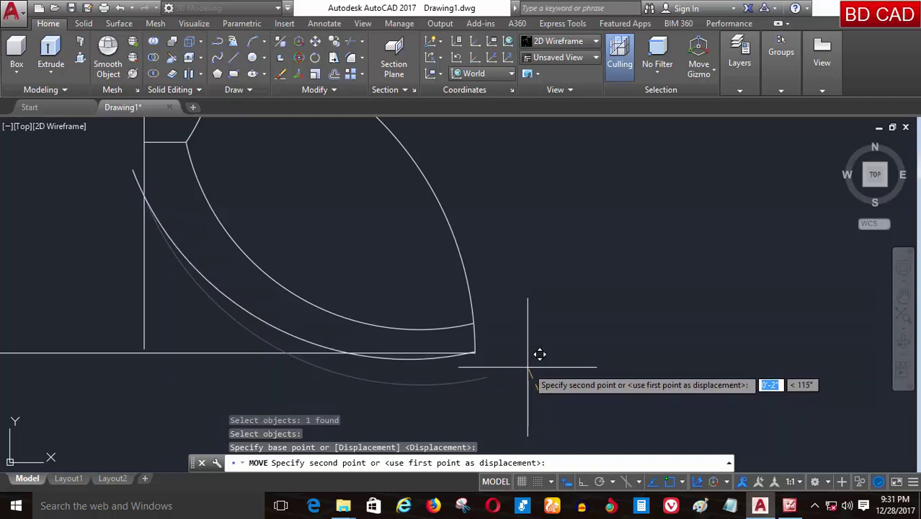
key("Escape")
scroll(494, 380, "up", 2)
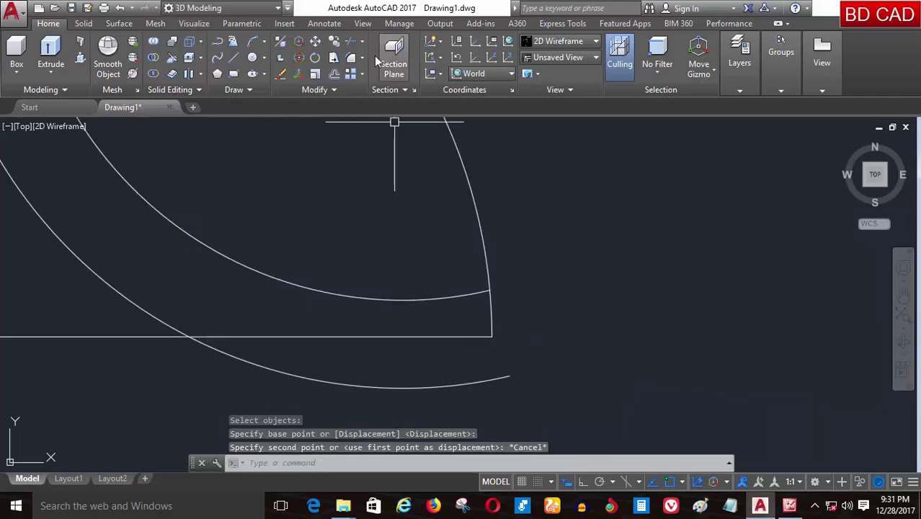
Move the outer arc so its right endpoint lands on the base line's bottom-right corner
left_click(315, 42)
left_click(489, 378)
key("Return")
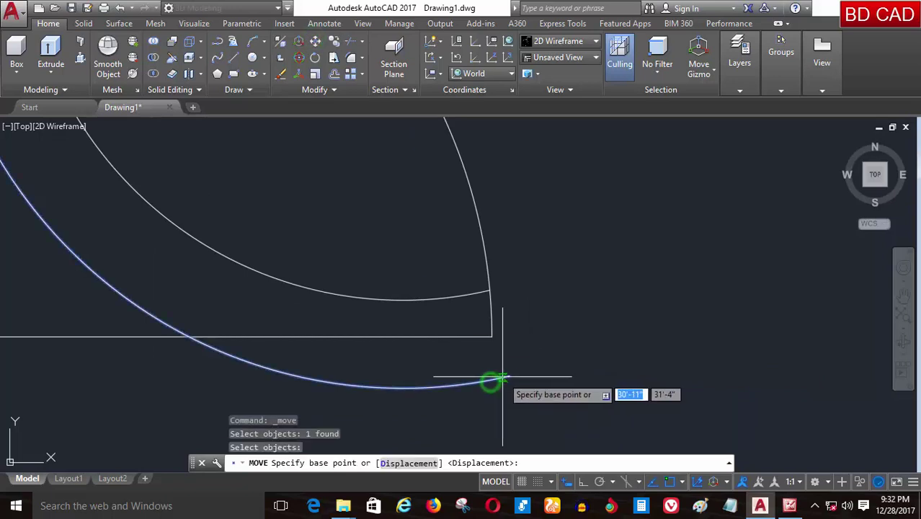
left_click(510, 375)
left_click(490, 336)
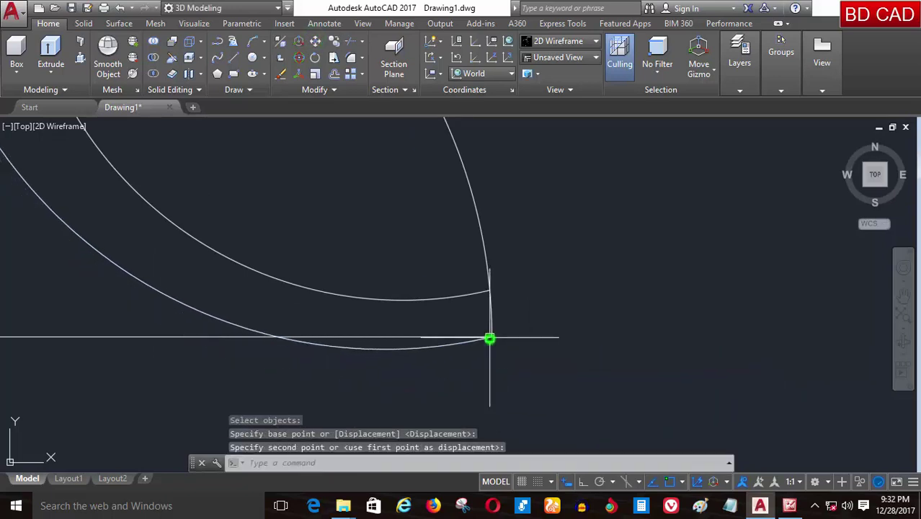
scroll(505, 394, "down", 2)
scroll(181, 205, "up", 1)
scroll(343, 312, "down", 3)
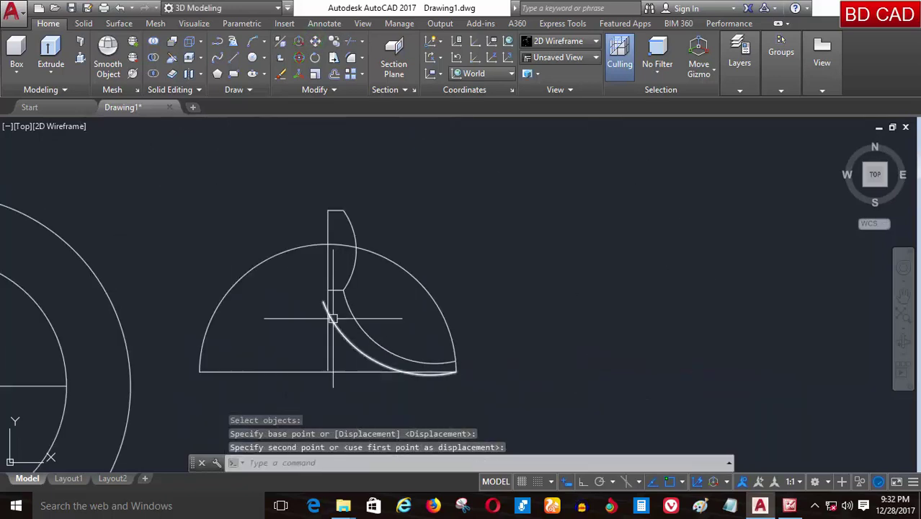
scroll(329, 314, "up", 4)
scroll(340, 336, "up", 2)
Trim away the bottom line between the arcs and the excess arc piece
left_click(355, 42)
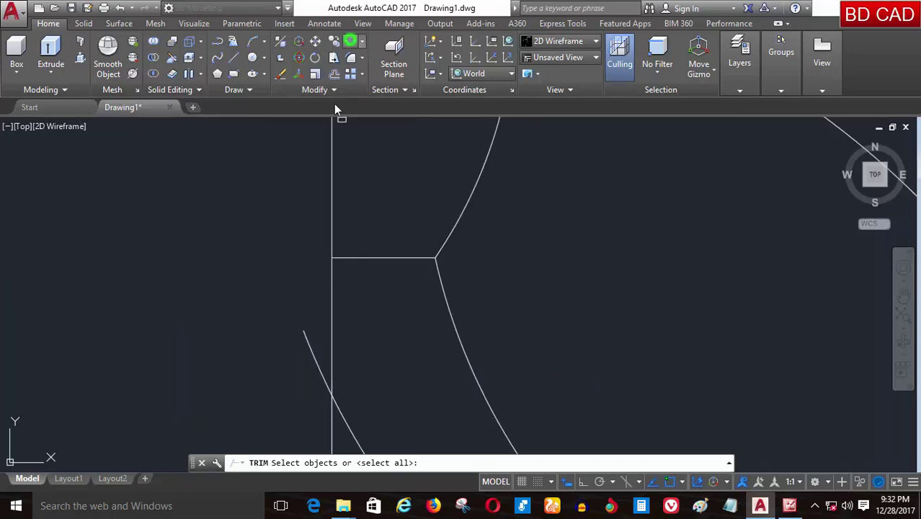
key("Return")
scroll(302, 340, "down", 3)
scroll(175, 237, "down", 2)
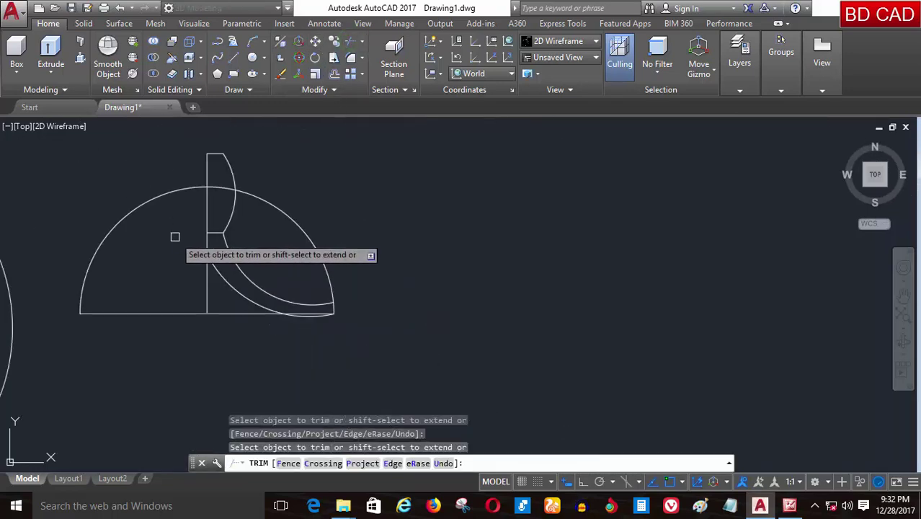
scroll(316, 328, "up", 3)
scroll(400, 350, "up", 1)
scroll(306, 307, "up", 1)
scroll(306, 307, "up", 2)
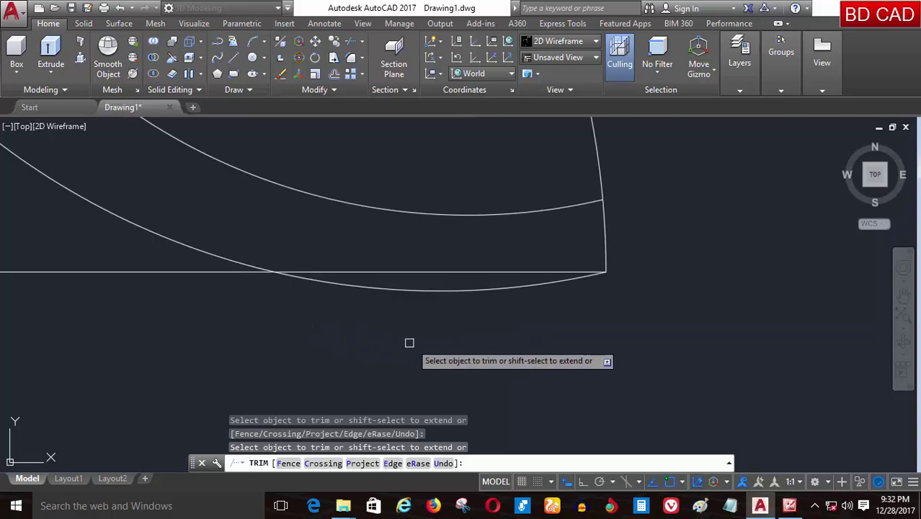
scroll(410, 343, "down", 1)
scroll(419, 345, "up", 1)
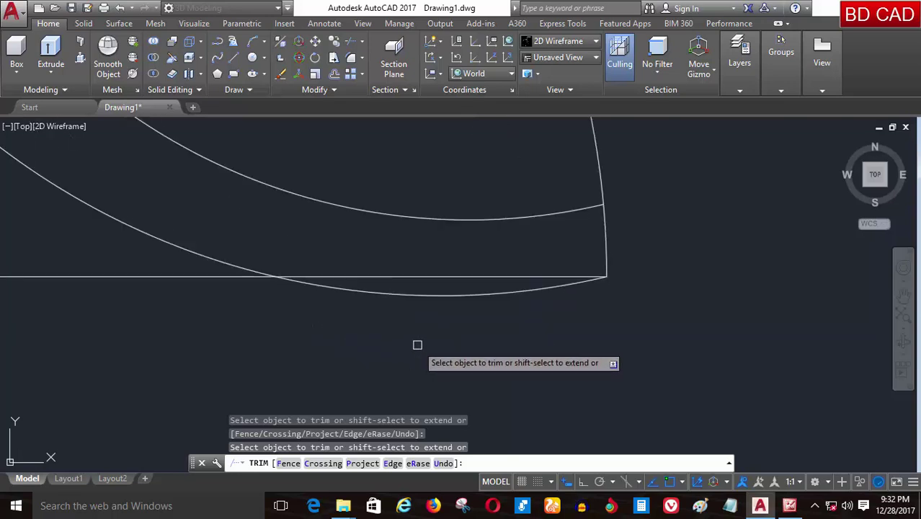
left_click(391, 273)
scroll(496, 364, "down", 3)
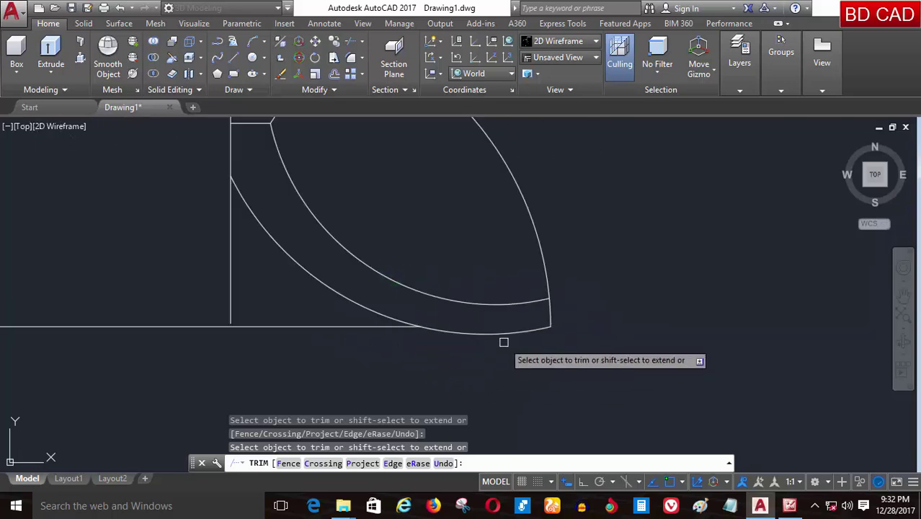
scroll(551, 314, "up", 2)
left_click(532, 232)
scroll(559, 331, "down", 4)
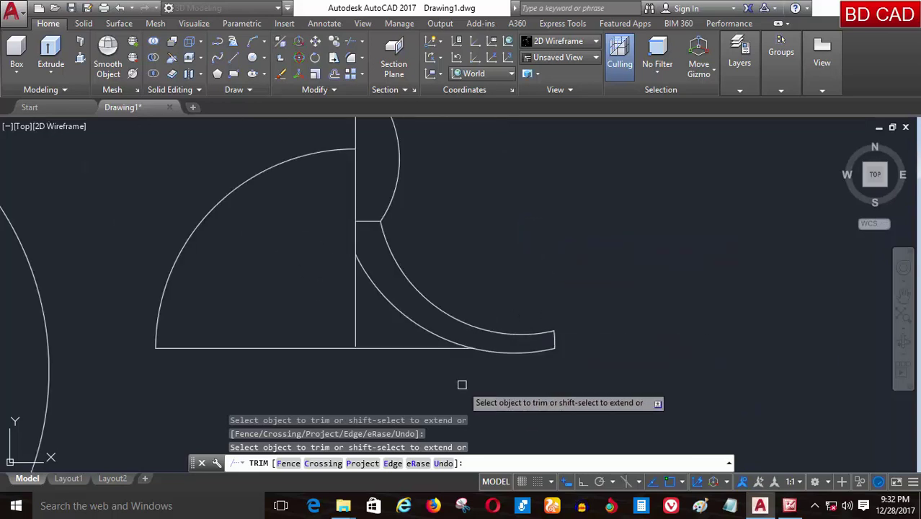
scroll(366, 297, "down", 4)
scroll(328, 247, "up", 4)
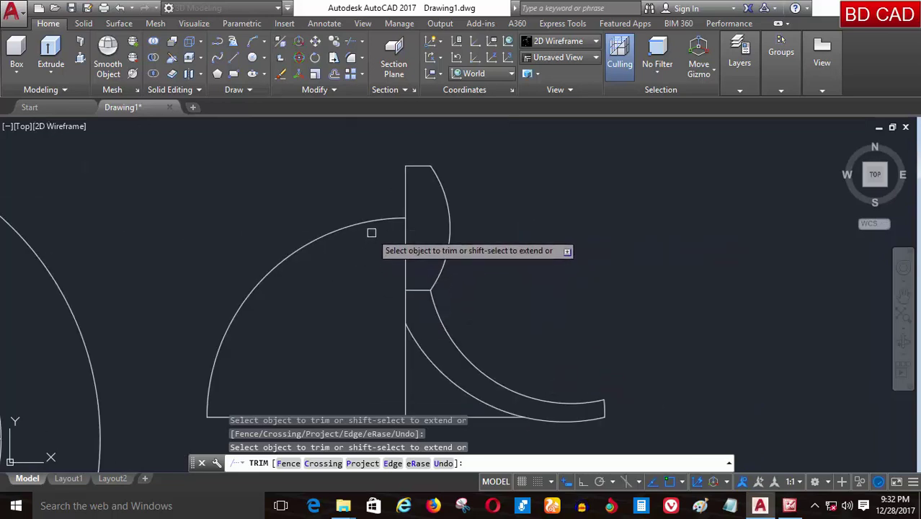
Erase the two leftover construction objects using a crossing window
left_click(360, 189)
scroll(329, 259, "down", 4)
scroll(326, 342, "up", 2)
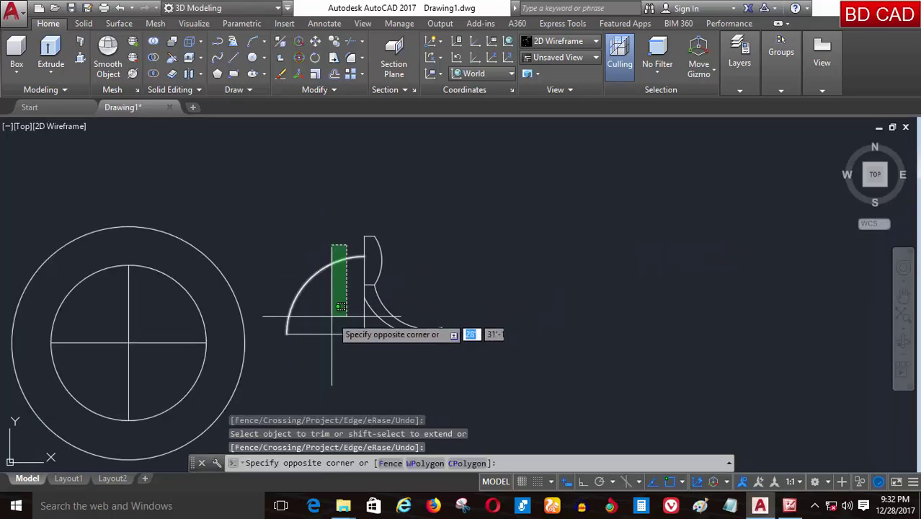
left_click(332, 341)
key("Delete")
scroll(323, 351, "up", 3)
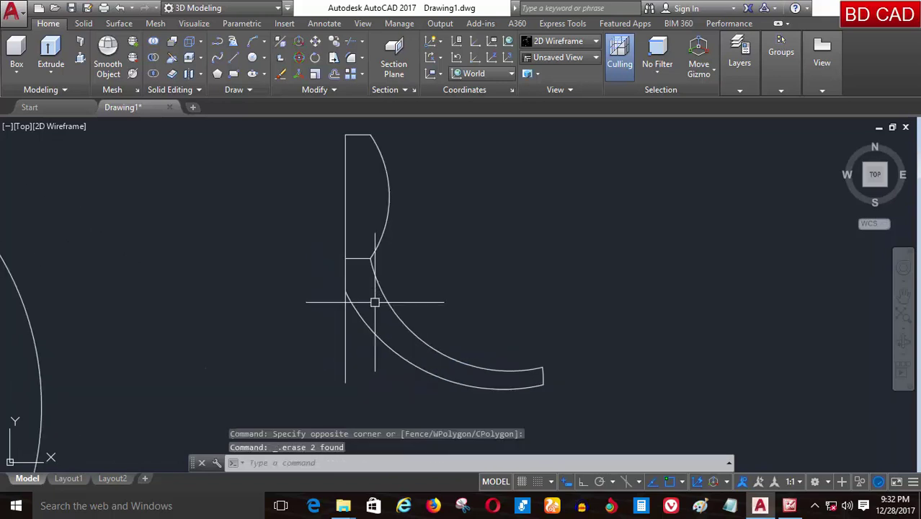
Trim the vertical column line below its junction with the leg arc
left_click(357, 42)
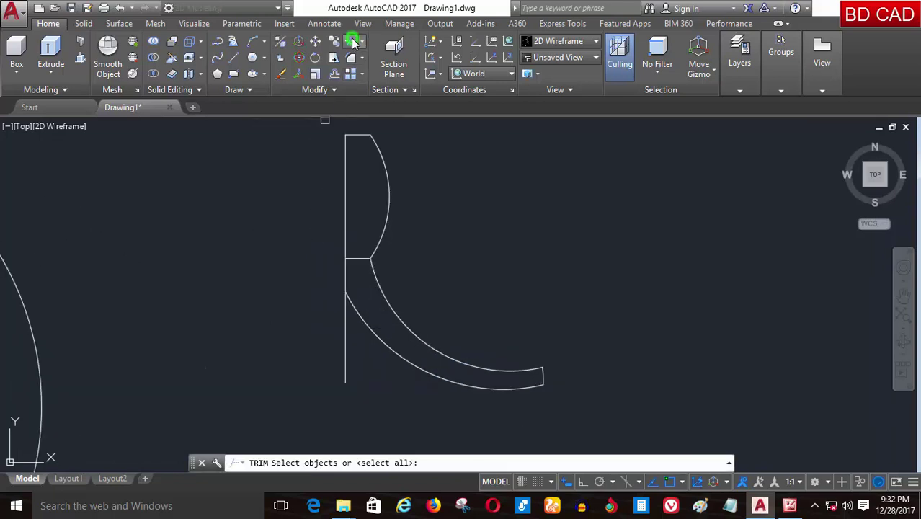
key("Return")
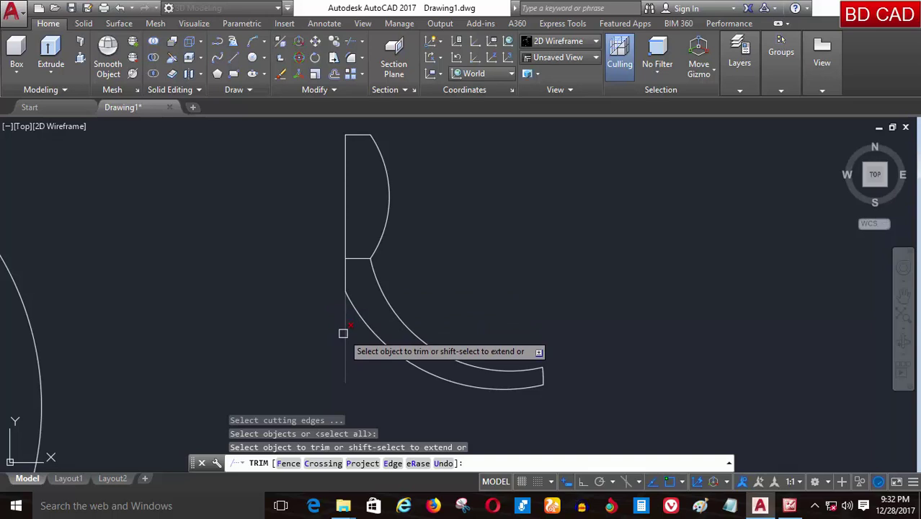
left_click(343, 333)
scroll(335, 298, "up", 2)
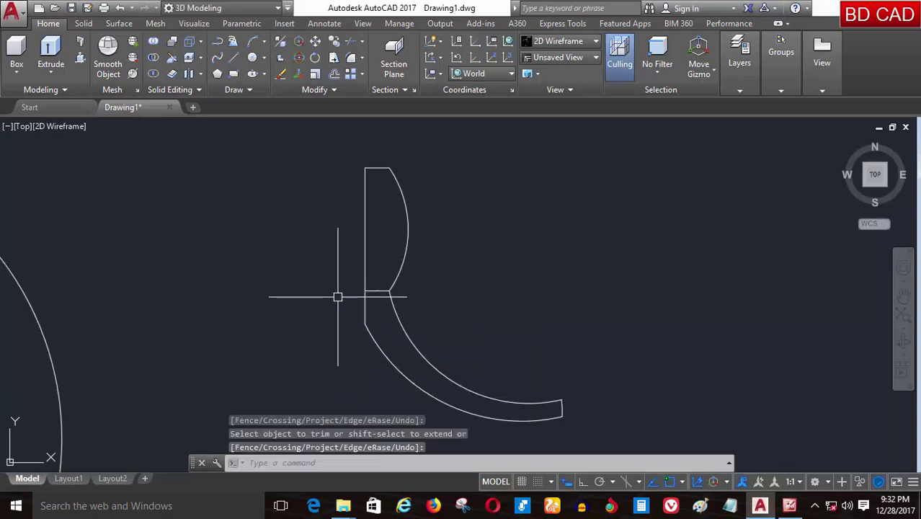
scroll(386, 290, "up", 2)
scroll(368, 310, "down", 2)
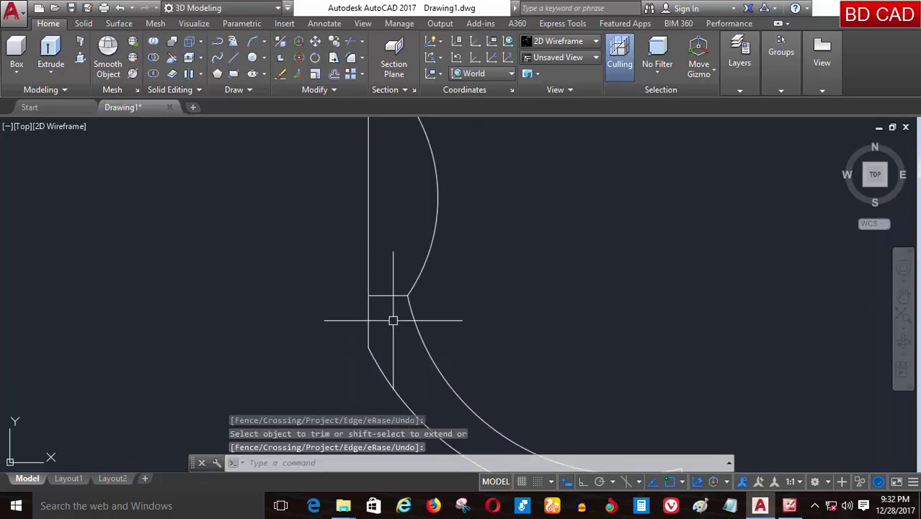
scroll(393, 320, "down", 2)
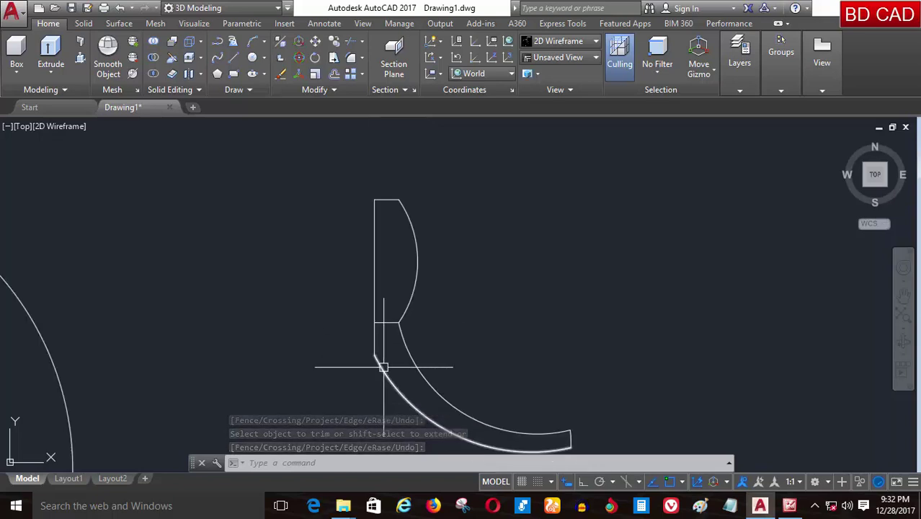
key("Escape")
scroll(387, 324, "up", 3)
scroll(286, 335, "down", 1)
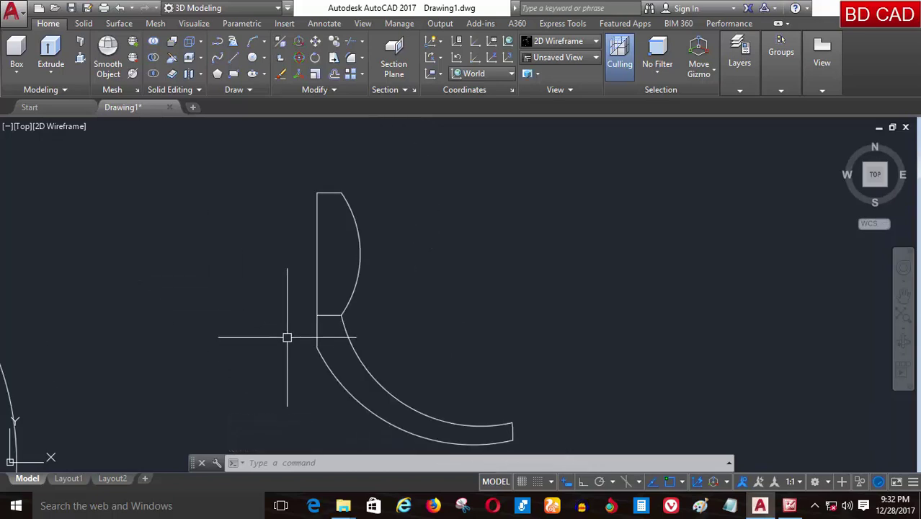
scroll(303, 331, "up", 2)
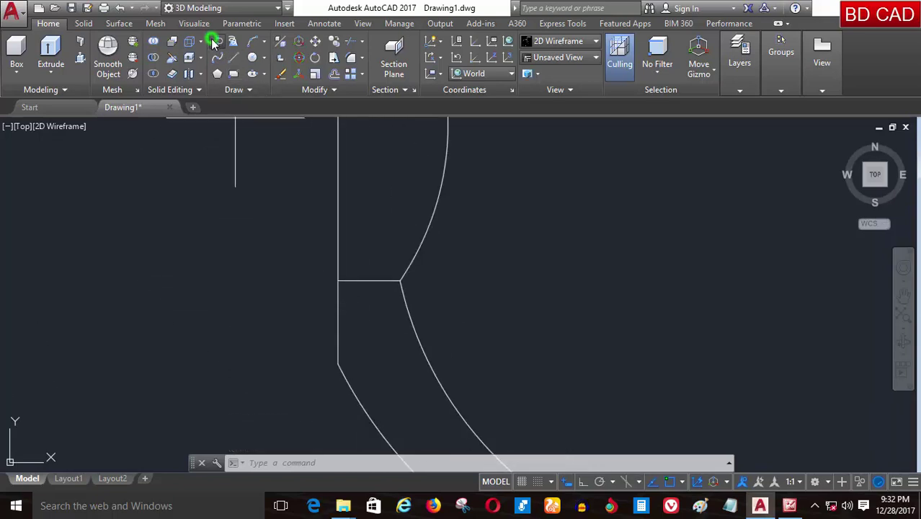
Draw a three-point polyline along the column-leg junction
left_click(213, 42)
left_click(401, 280)
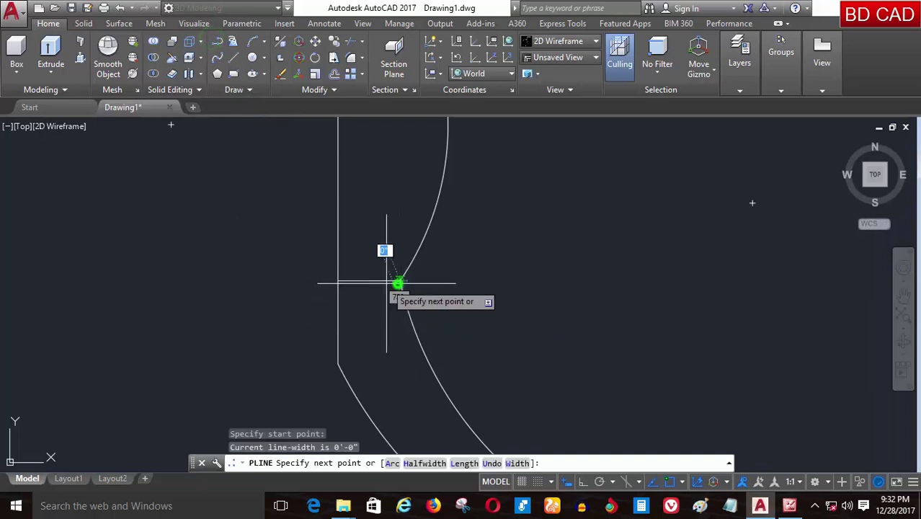
left_click(336, 280)
left_click(336, 366)
key("Return")
scroll(258, 295, "down", 1)
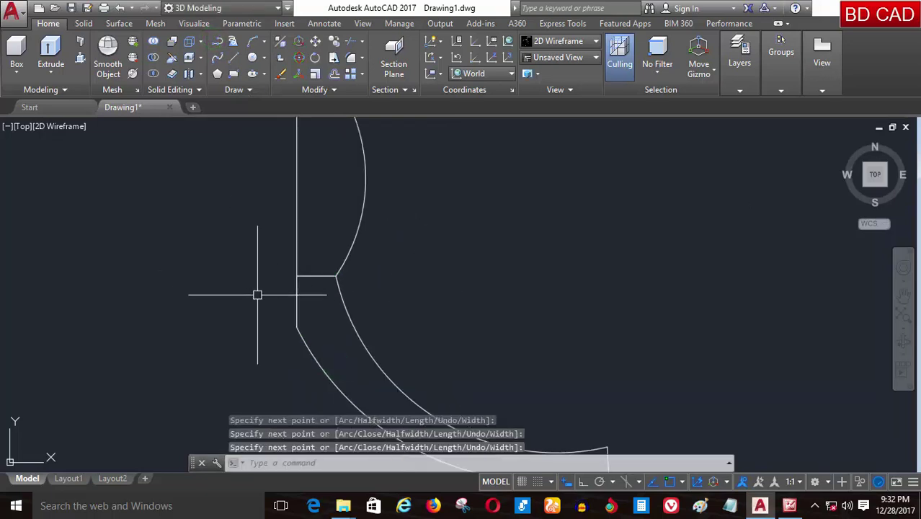
Select the leg outline for copying and pick a base point, then cancel the copy
left_click(315, 58)
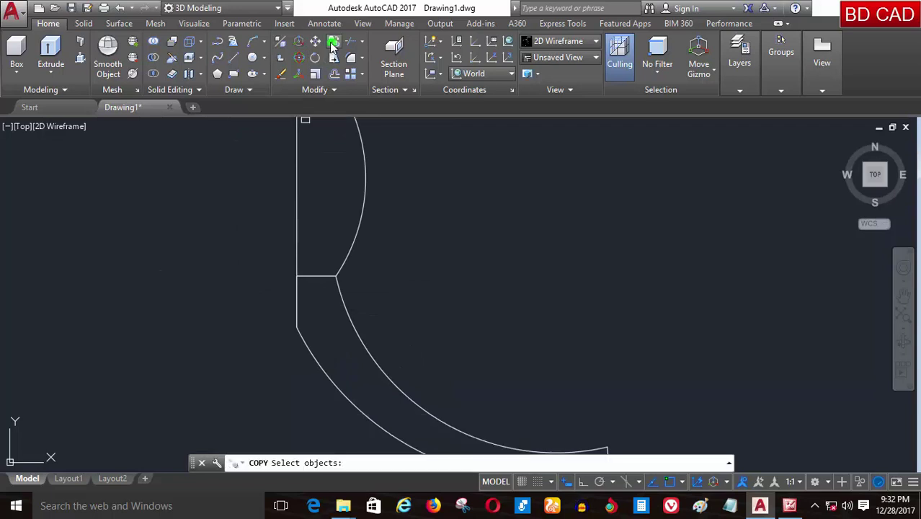
left_click(382, 298)
left_click(256, 344)
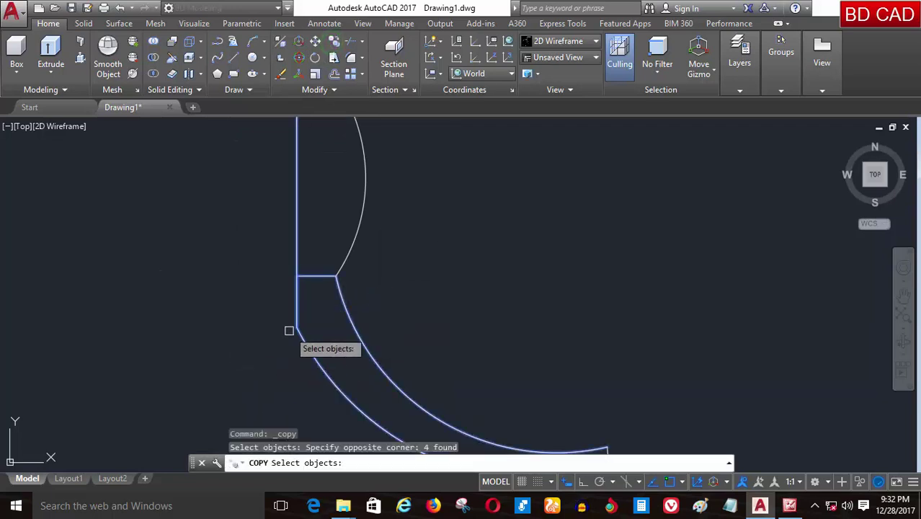
key("Return")
left_click(391, 277)
scroll(288, 299, "down", 2)
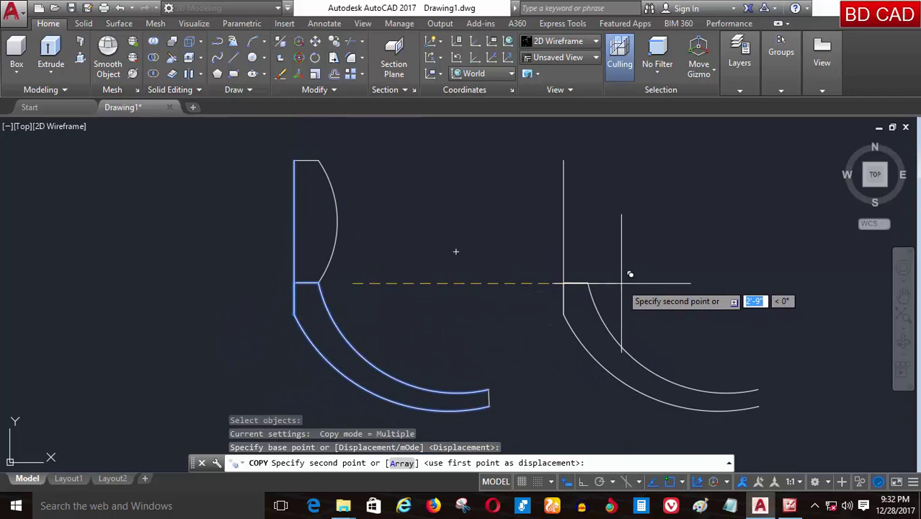
key("Escape")
Copy the curved leg pieces to the right of the column and erase the stray vertical line
left_click(335, 42)
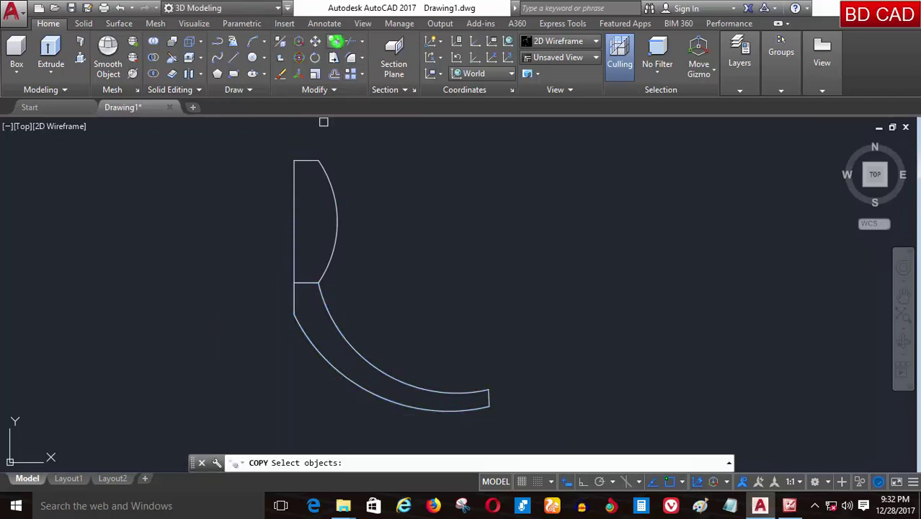
left_click(558, 369)
left_click(274, 382)
left_click(268, 421)
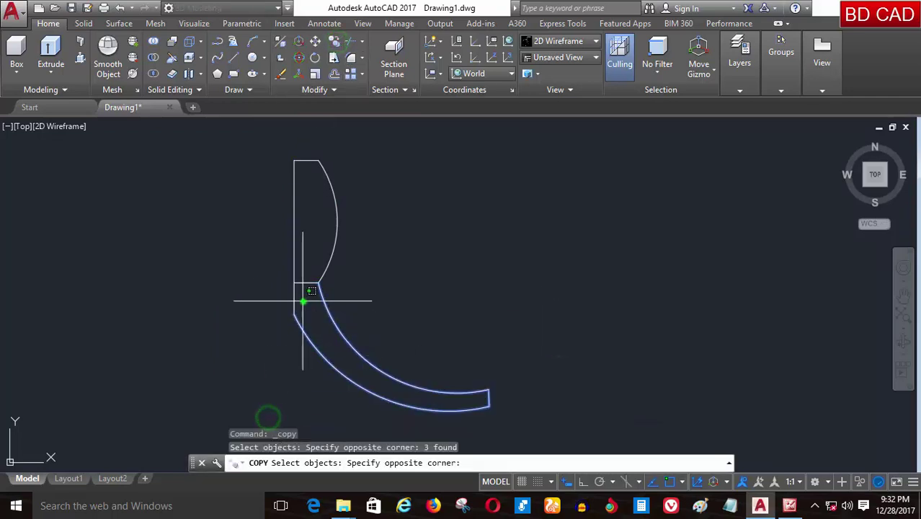
left_click(304, 300)
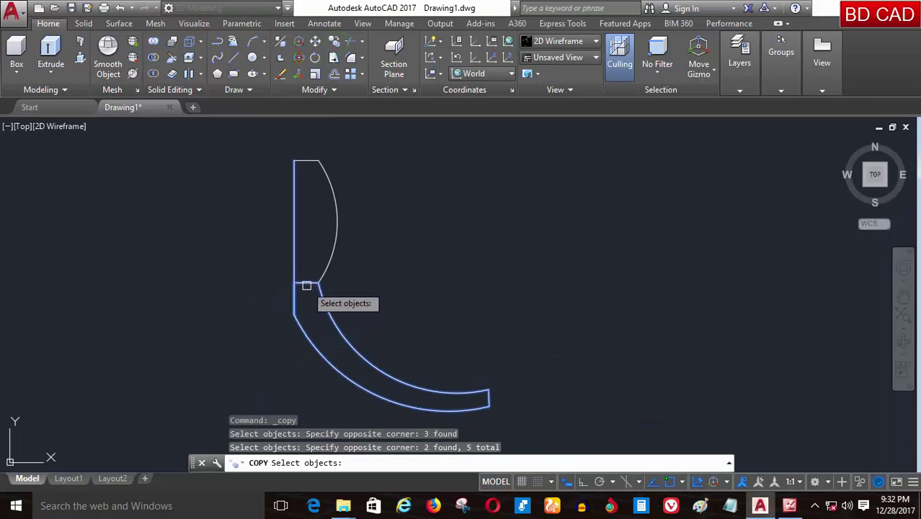
key("Return")
left_click(392, 271)
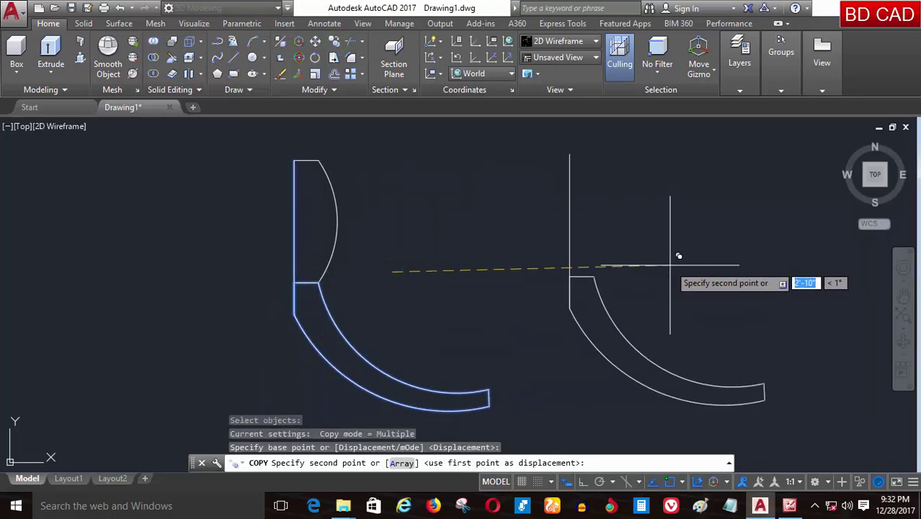
left_click(685, 256)
key("Return")
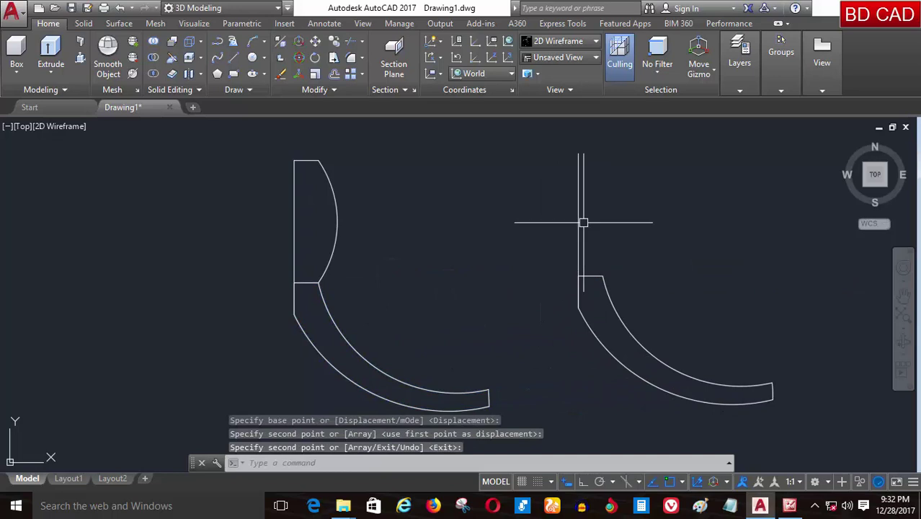
key("Delete")
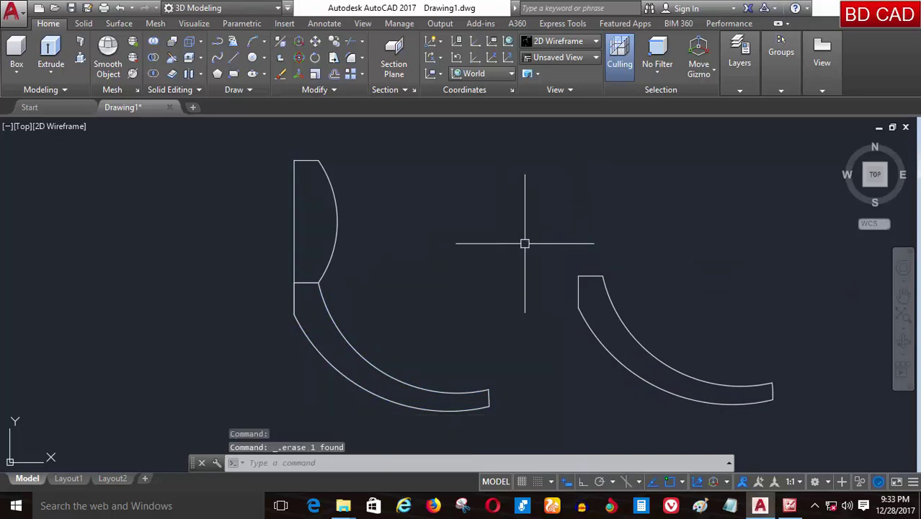
Erase the left leg's inner arc, then run a trim using all objects as cutting edges
left_click(385, 310)
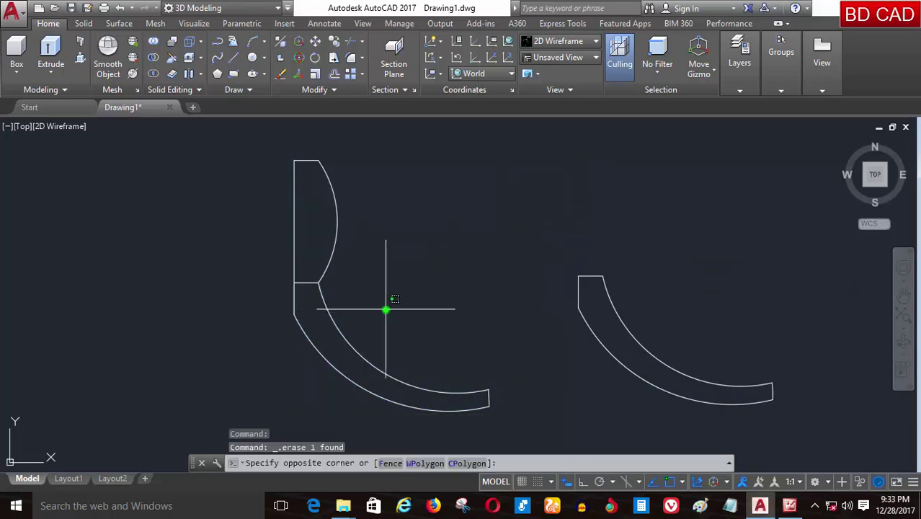
left_click(268, 356)
key("Escape")
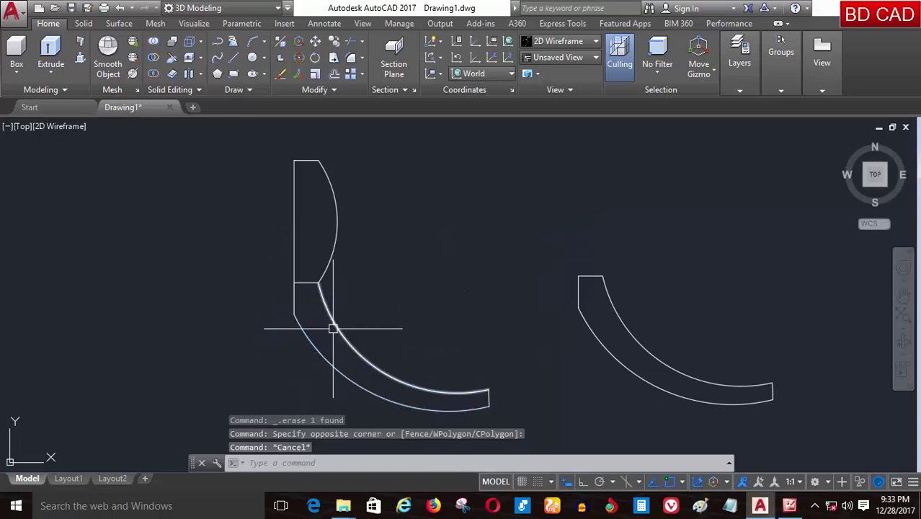
left_click(333, 329)
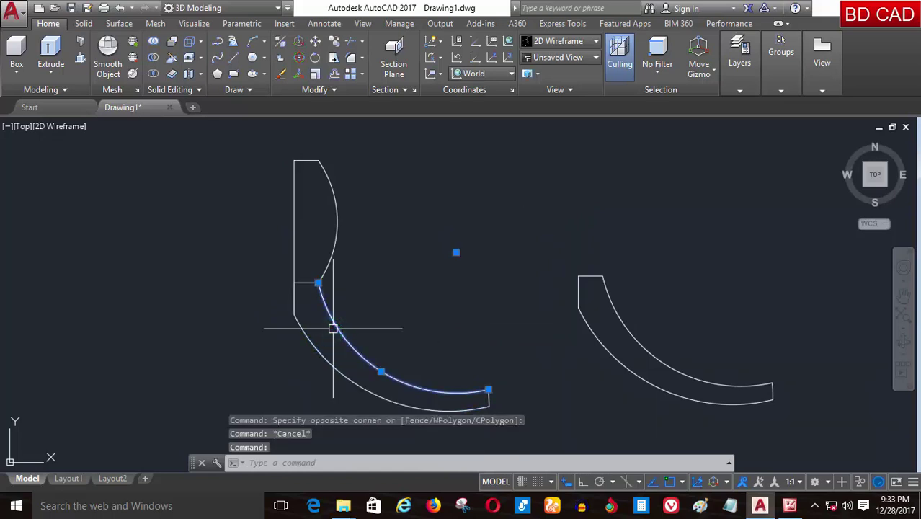
key("Delete")
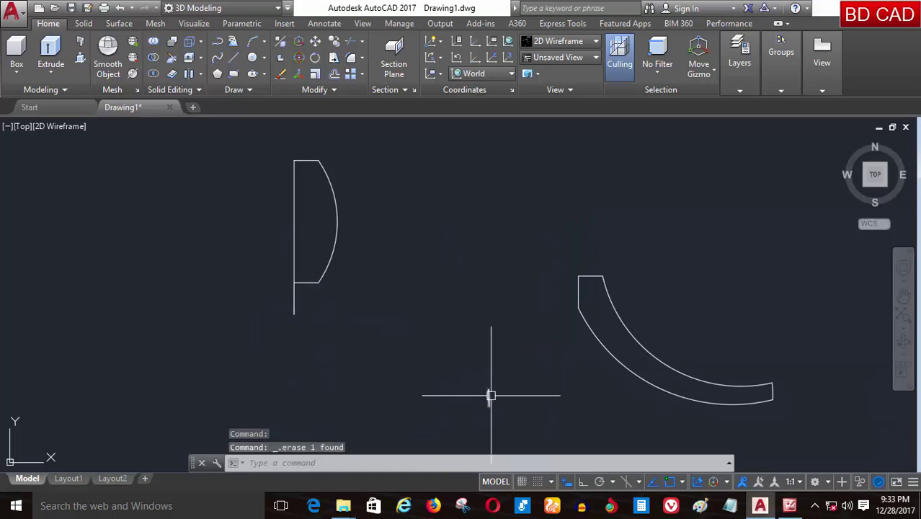
scroll(285, 284, "up", 2)
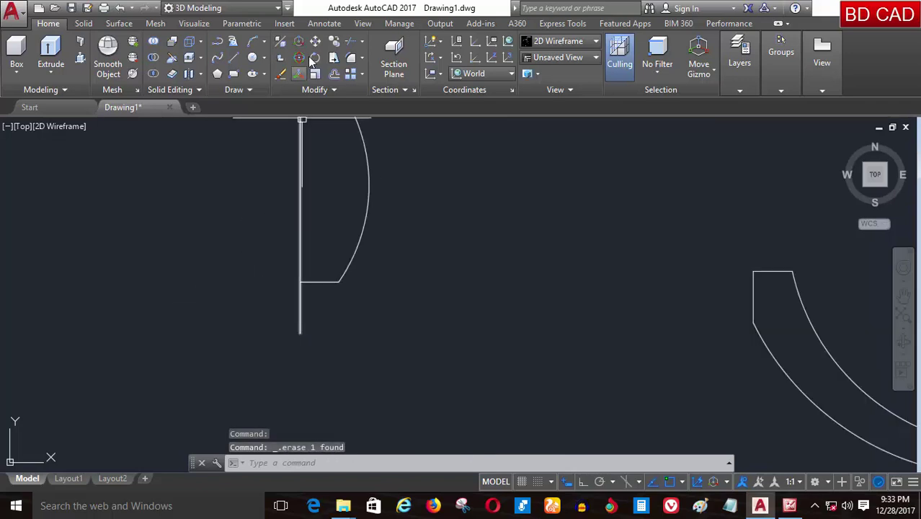
left_click(351, 44)
key("Return")
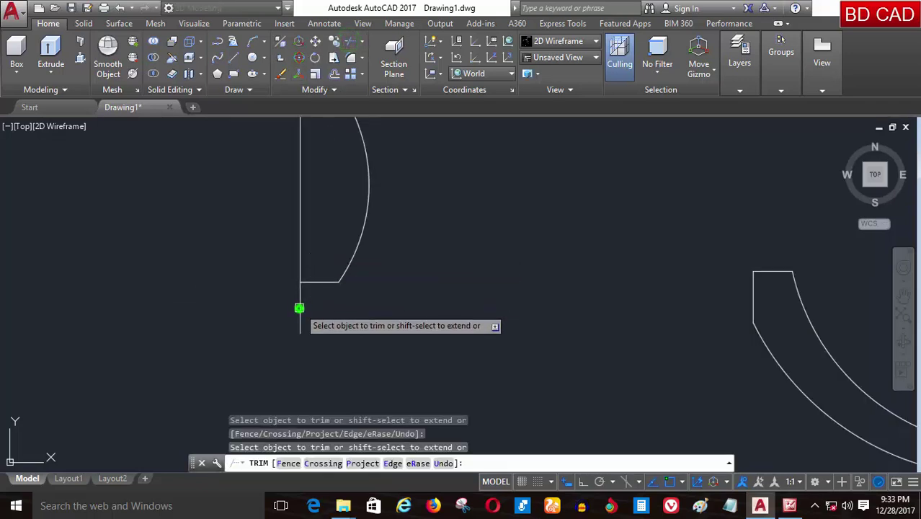
key("Escape")
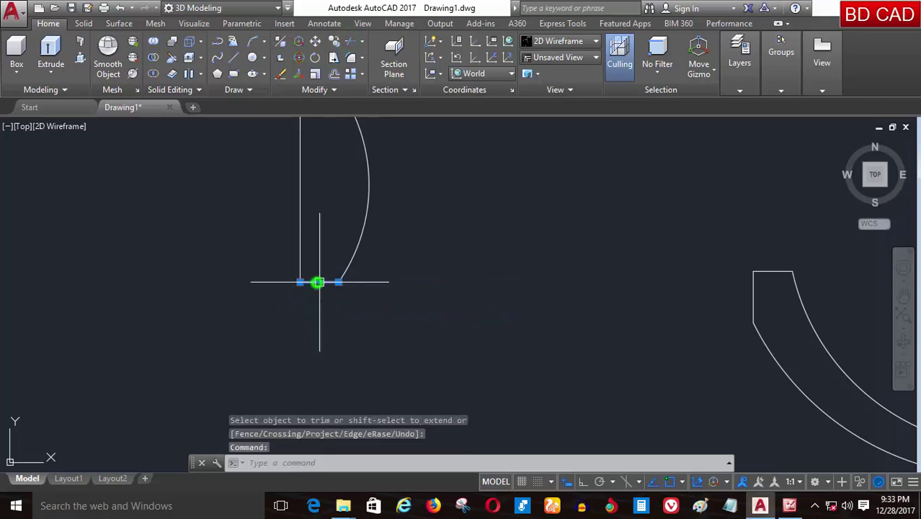
Join the D-shaped column profile's four pieces into one polyline with a crossing window
scroll(331, 319, "down", 2)
scroll(331, 315, "up", 1)
scroll(329, 287, "down", 2)
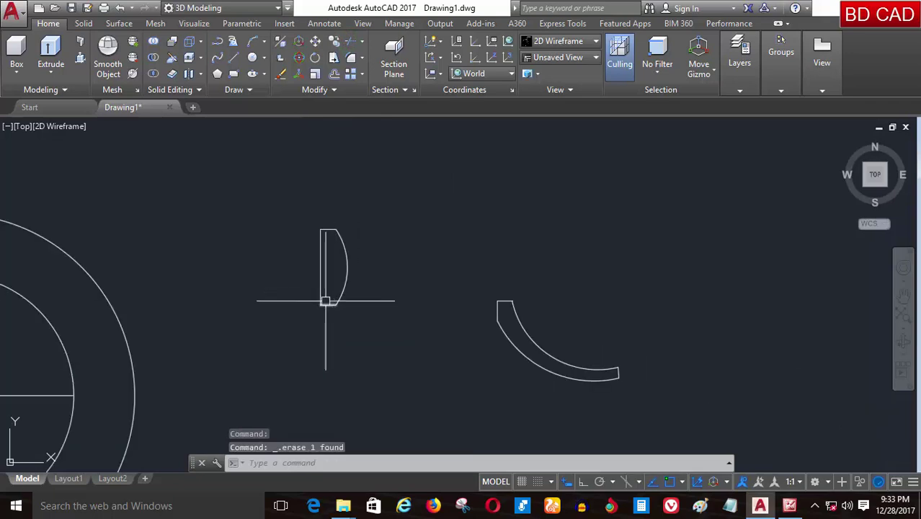
middle_click_drag(325, 304, 393, 270)
scroll(380, 227, "up", 2)
type("J")
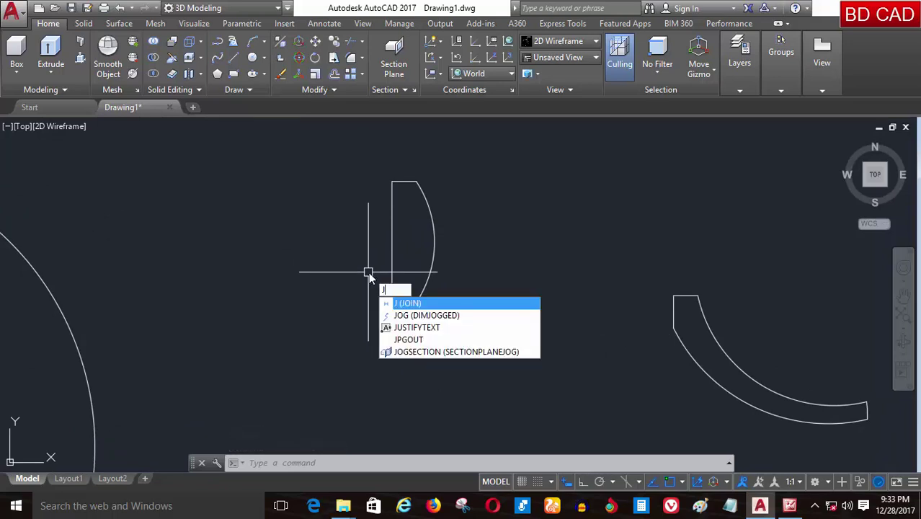
key("Return")
left_click(471, 148)
left_click(335, 369)
scroll(208, 363, "down", 2)
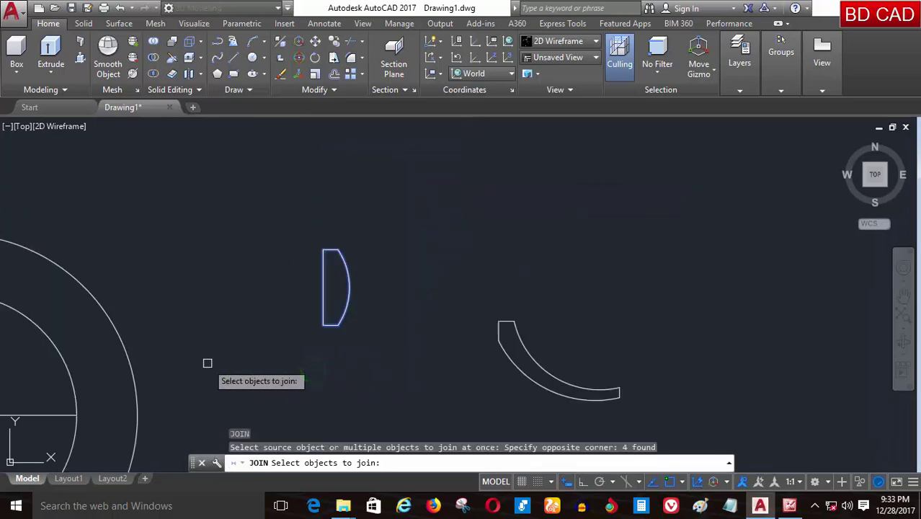
key("Return")
left_click(349, 308)
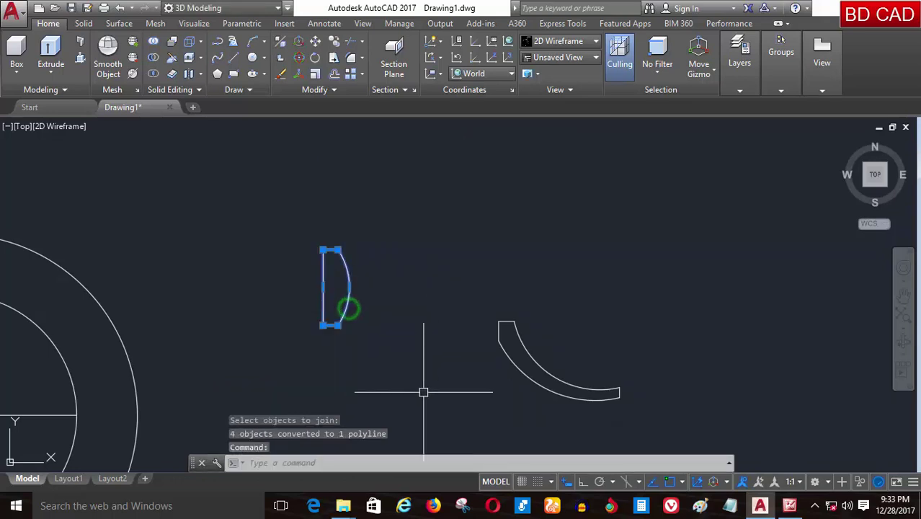
key("Escape")
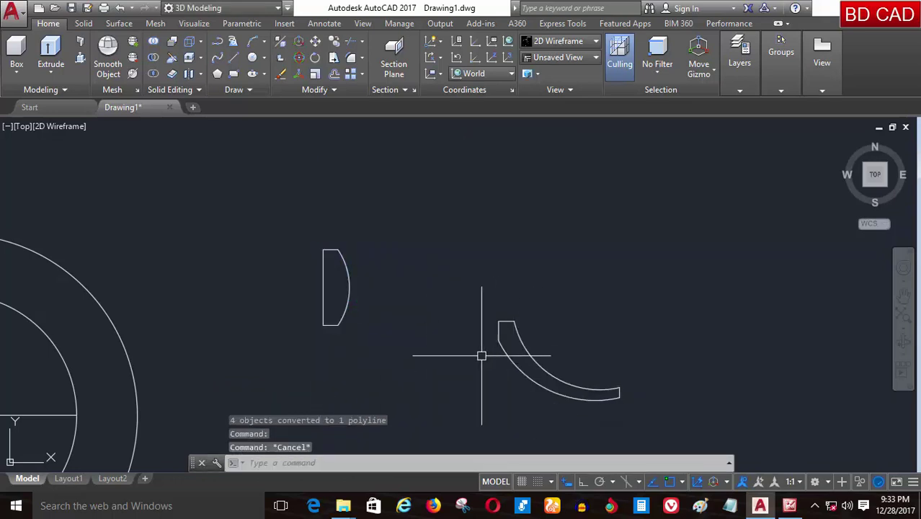
key("Escape")
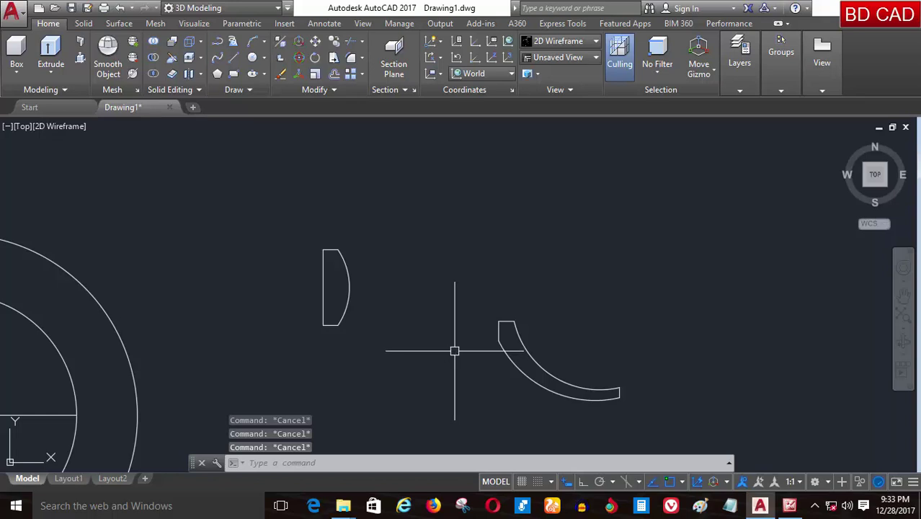
type("J")
Join the curved leg outline's three segments into one closed polyline
key("Return")
left_click(690, 279)
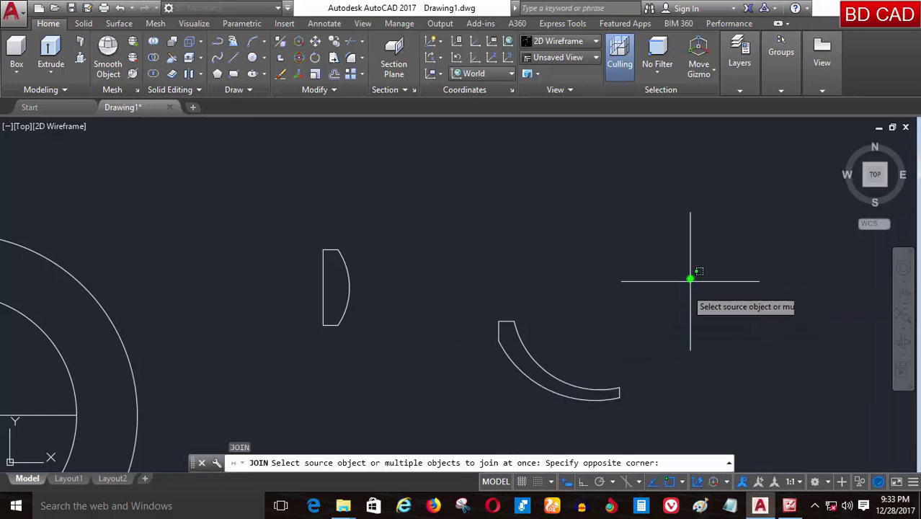
left_click(460, 412)
key("Return")
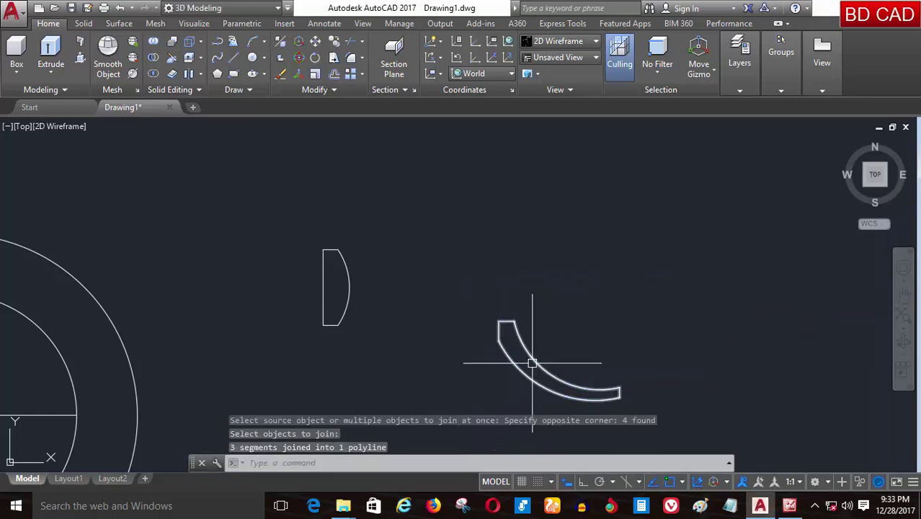
left_click(521, 371)
scroll(677, 339, "down", 2)
key("Escape")
key("Escape")
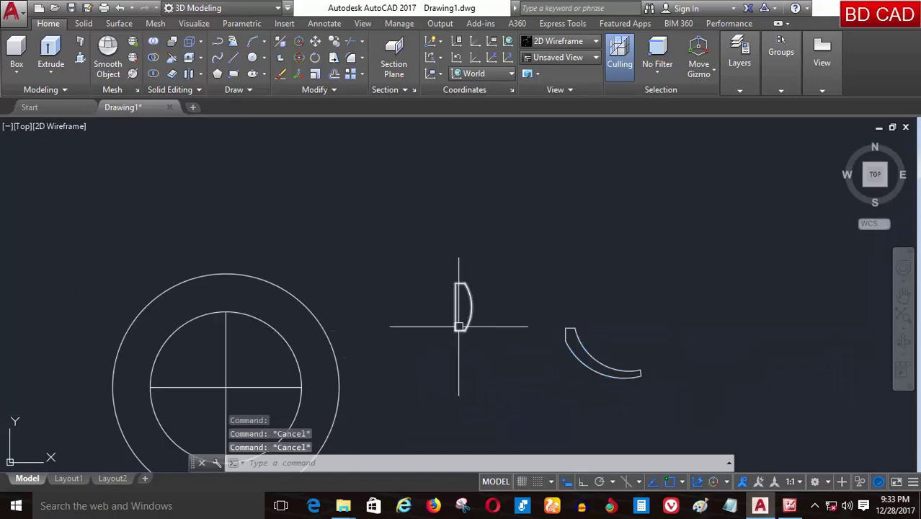
scroll(451, 318, "up", 2)
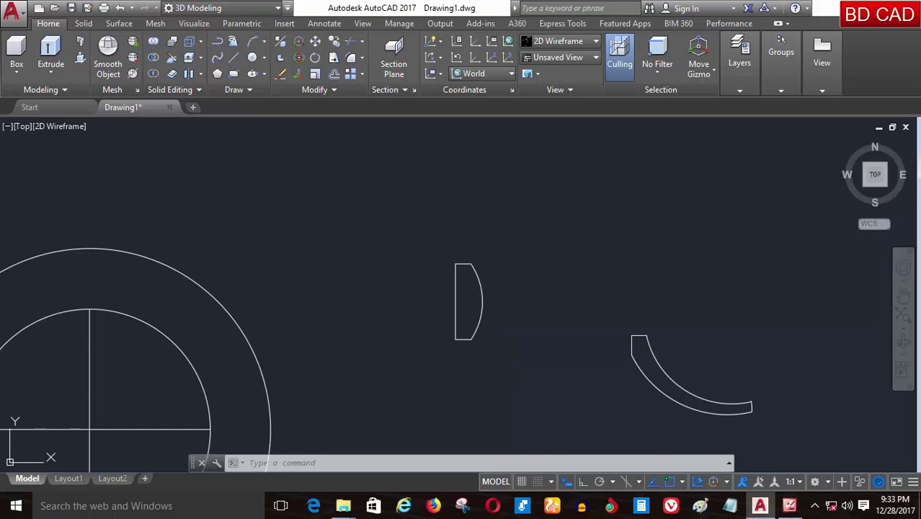
Revolve the D profile 360 degrees about an axis through its straight edge's bottom and top endpoints
key("Return")
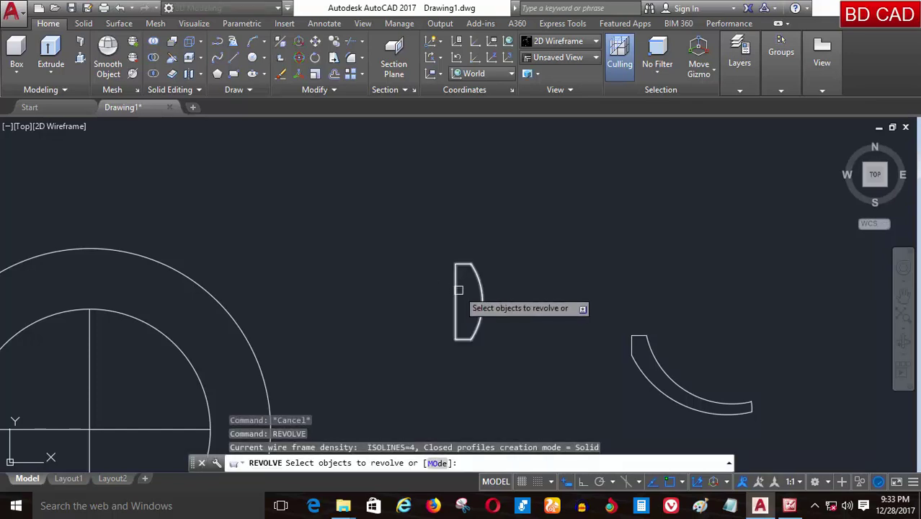
left_click(459, 290)
key("Return")
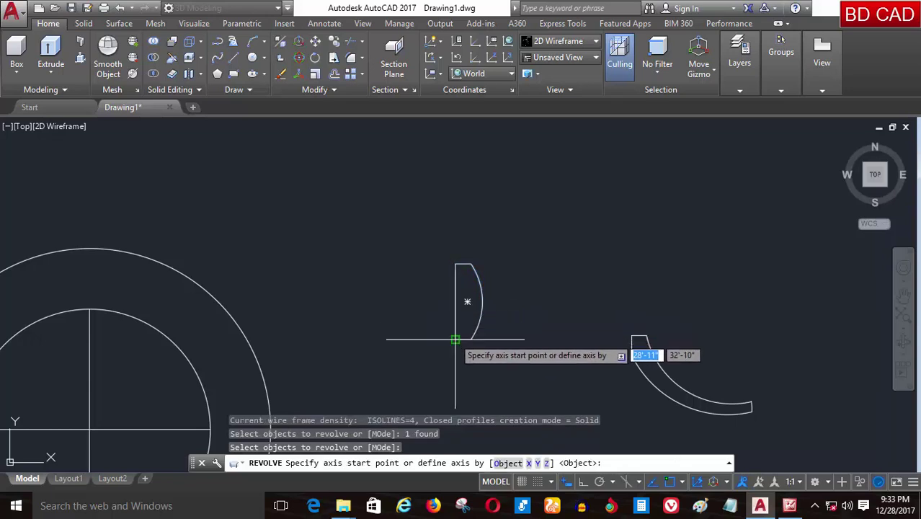
left_click(456, 339)
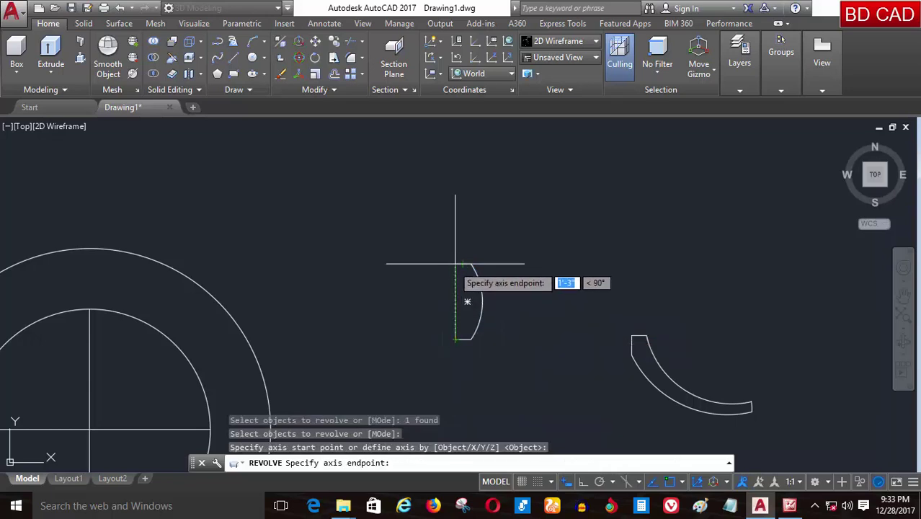
left_click(454, 265)
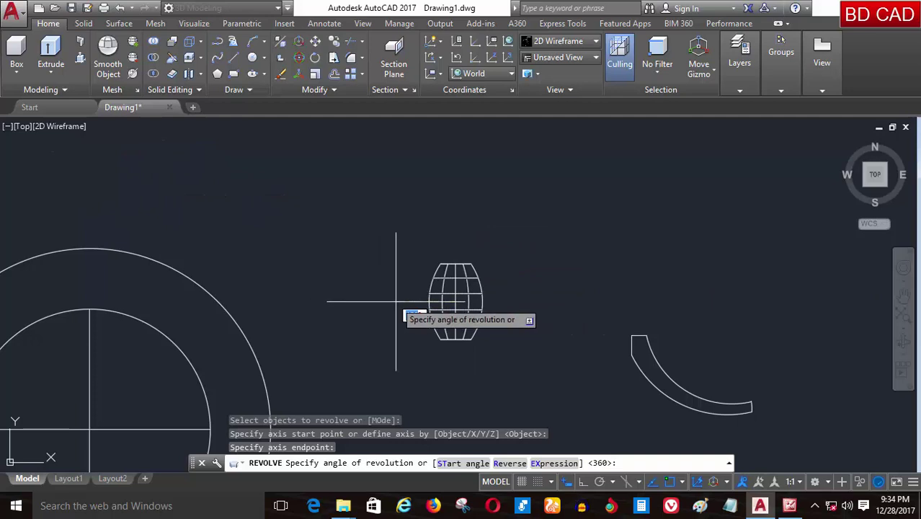
type("360")
key("Return")
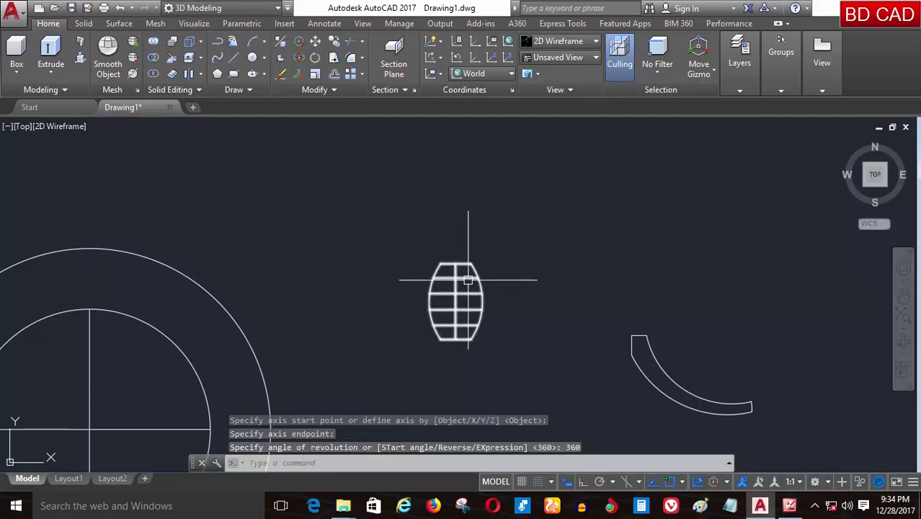
scroll(465, 364, "up", 1)
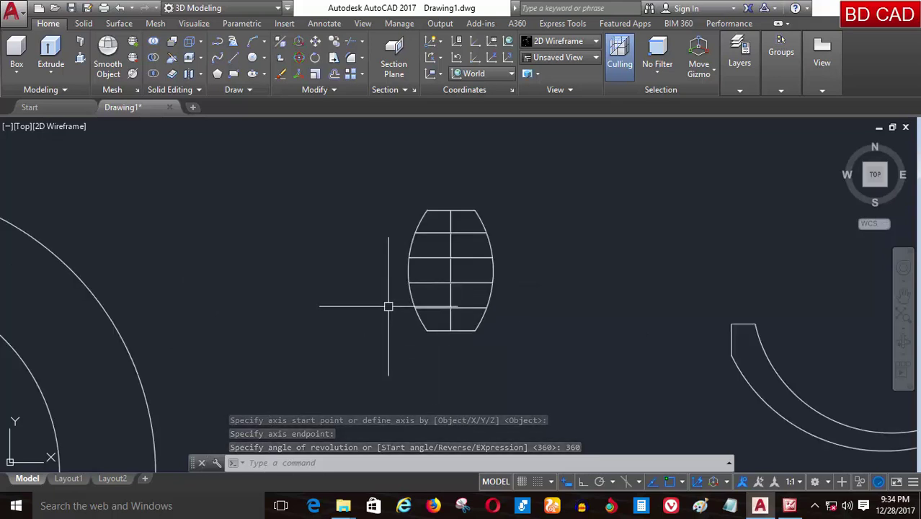
scroll(404, 317, "down", 1)
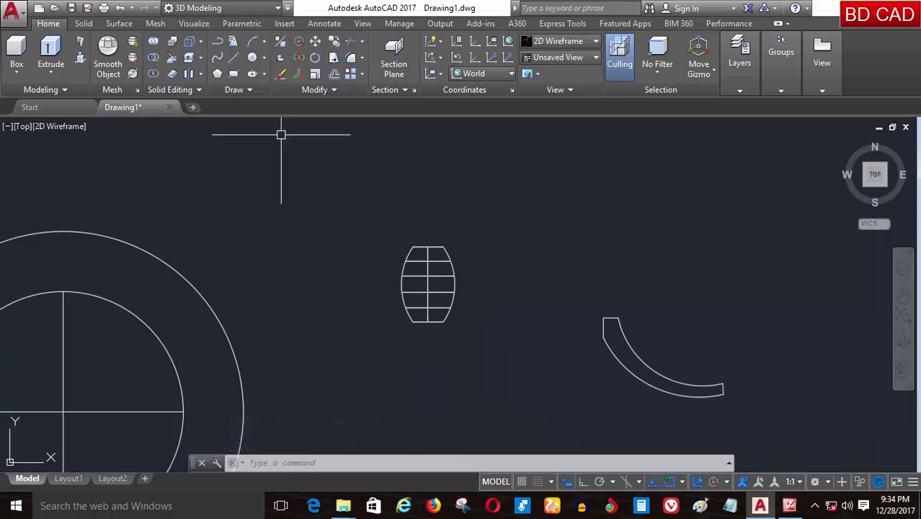
Switch to the SW Isometric view with the Shaded with edges visual style
left_click(566, 61)
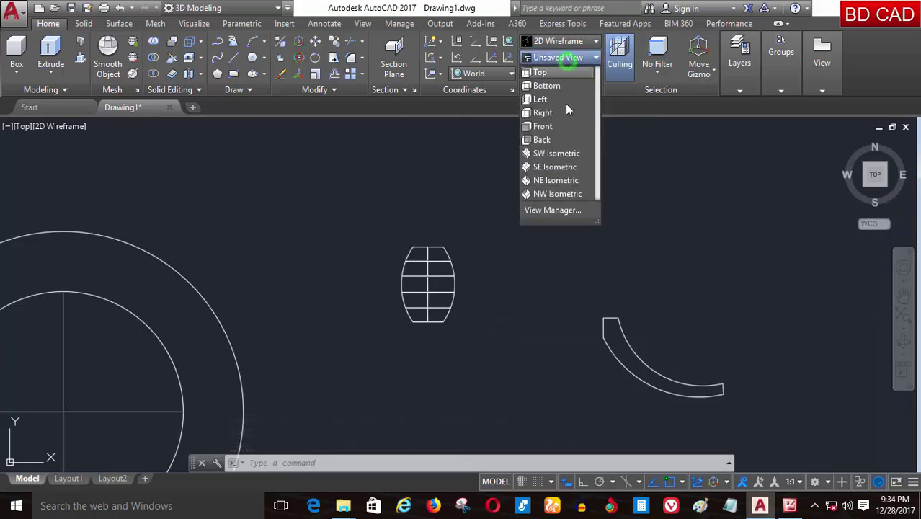
left_click(550, 152)
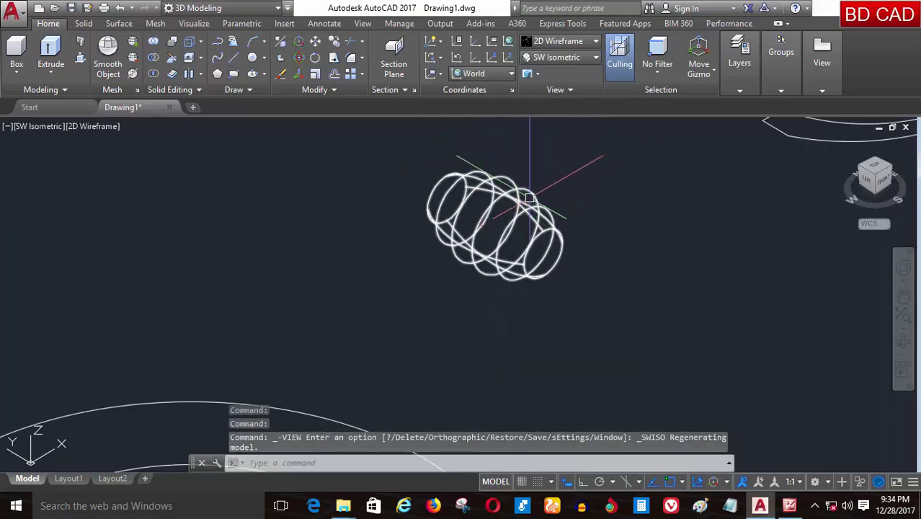
left_click(92, 131)
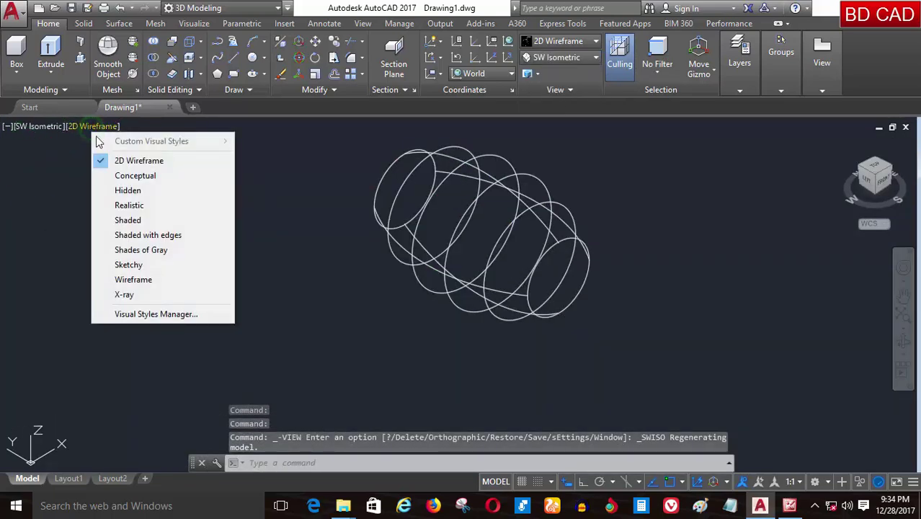
left_click(133, 235)
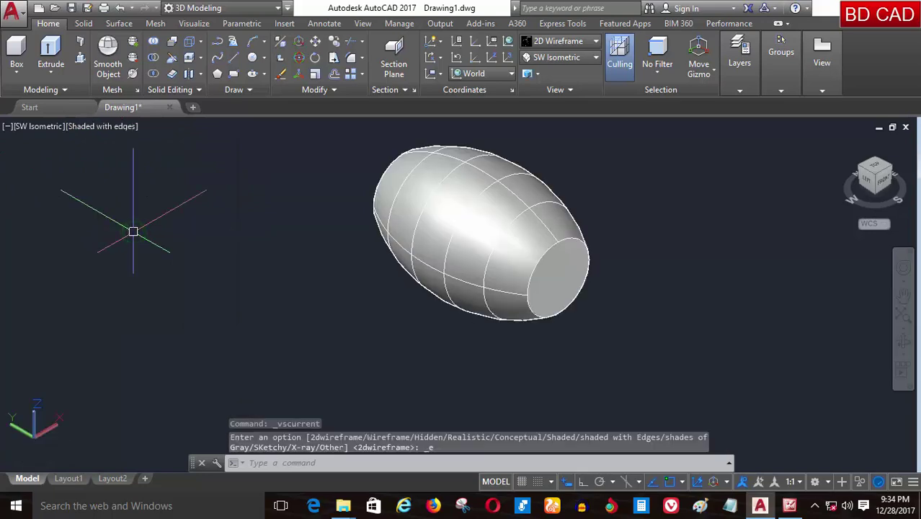
middle_click_drag(568, 248, 411, 252, "shift")
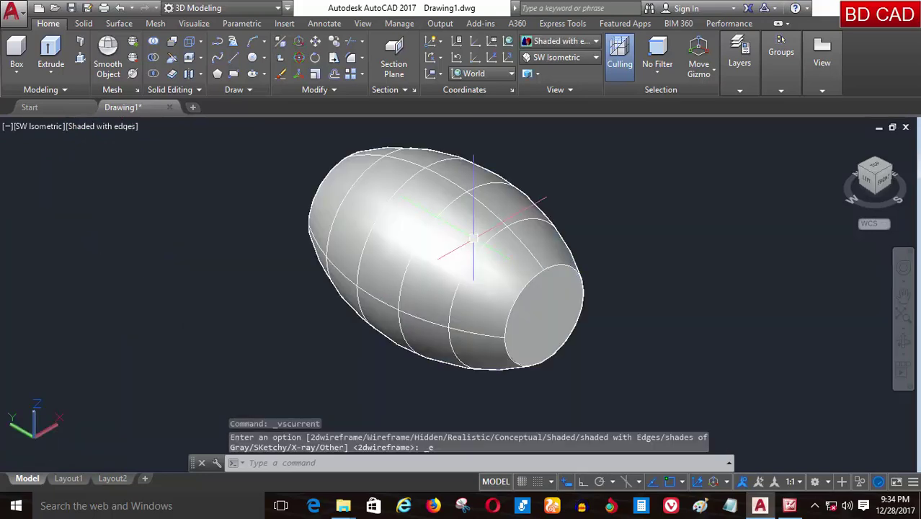
scroll(411, 252, "down", 3)
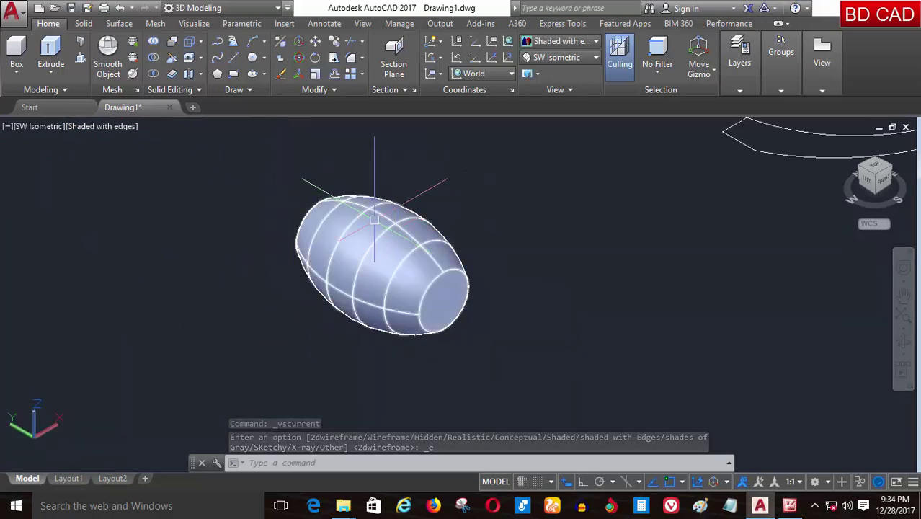
3D-rotate the barrel solid 90° about its end-cap centre so it stands upright
left_click(299, 59)
left_click(421, 263)
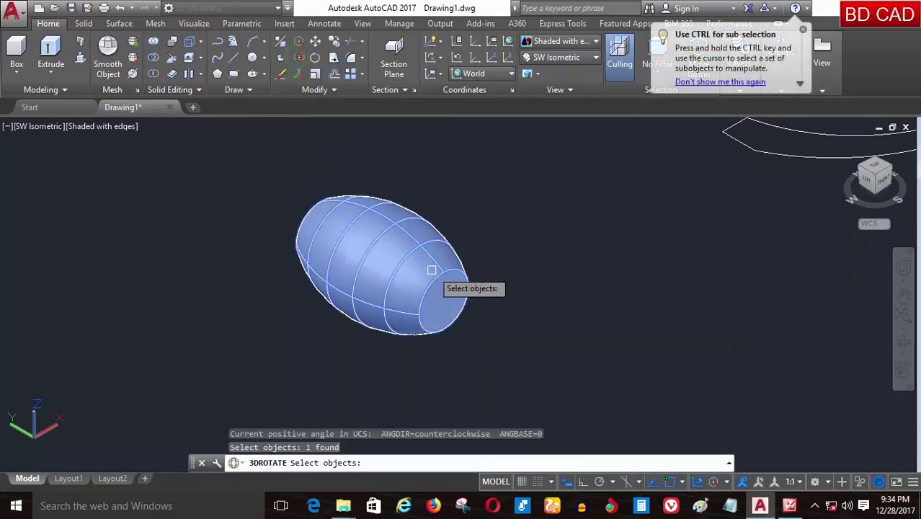
key("Return")
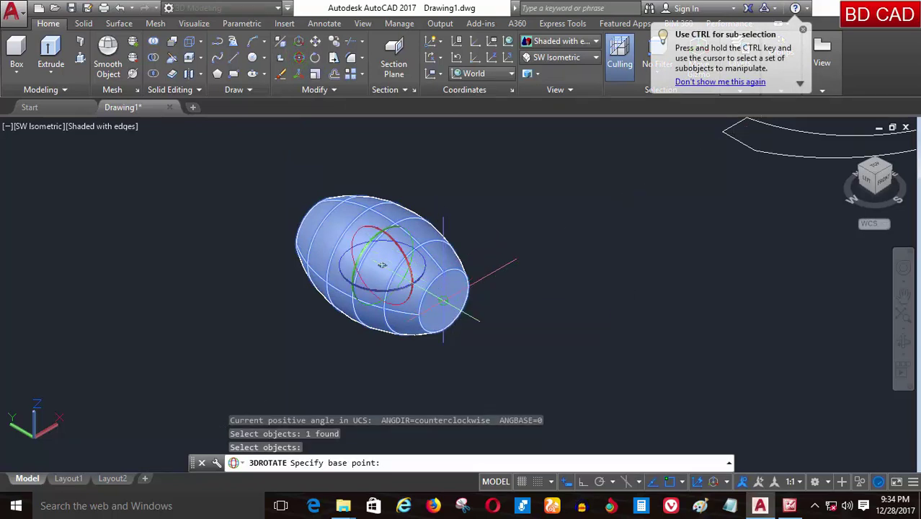
left_click(444, 299)
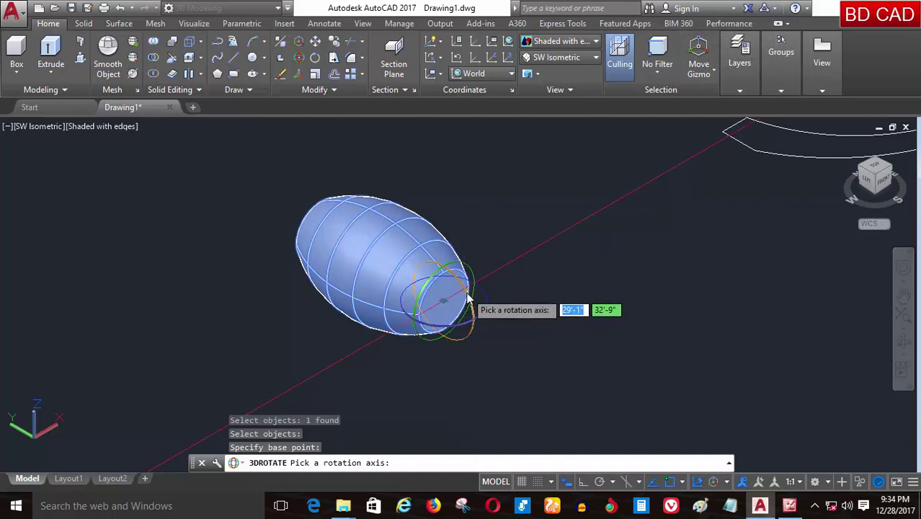
left_click(467, 295)
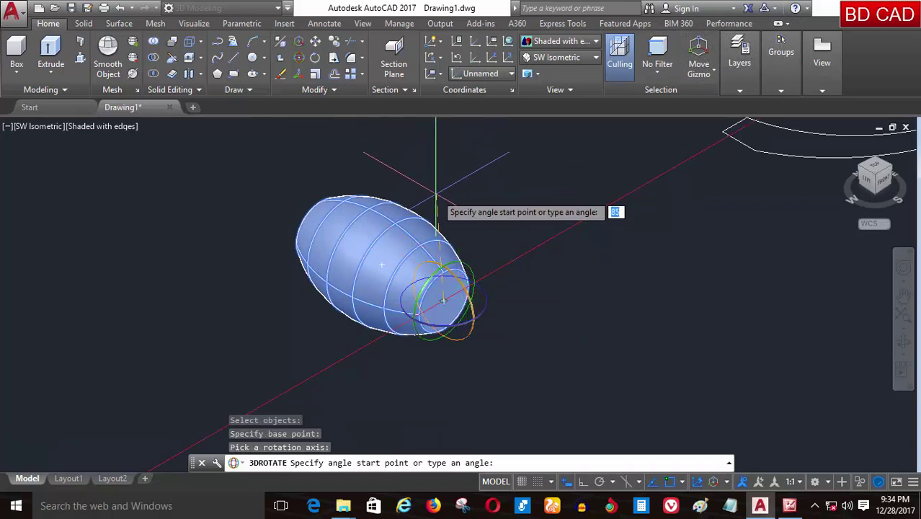
key("F8")
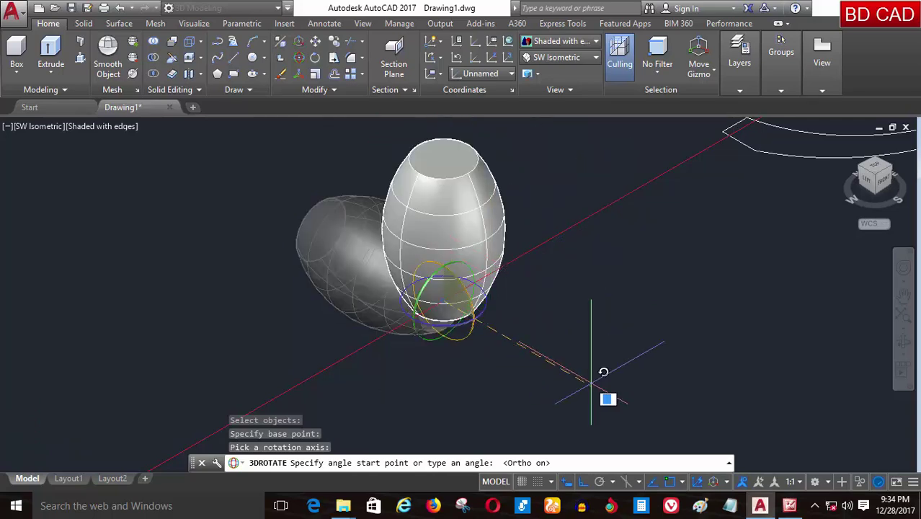
left_click(622, 398)
scroll(526, 362, "down", 2)
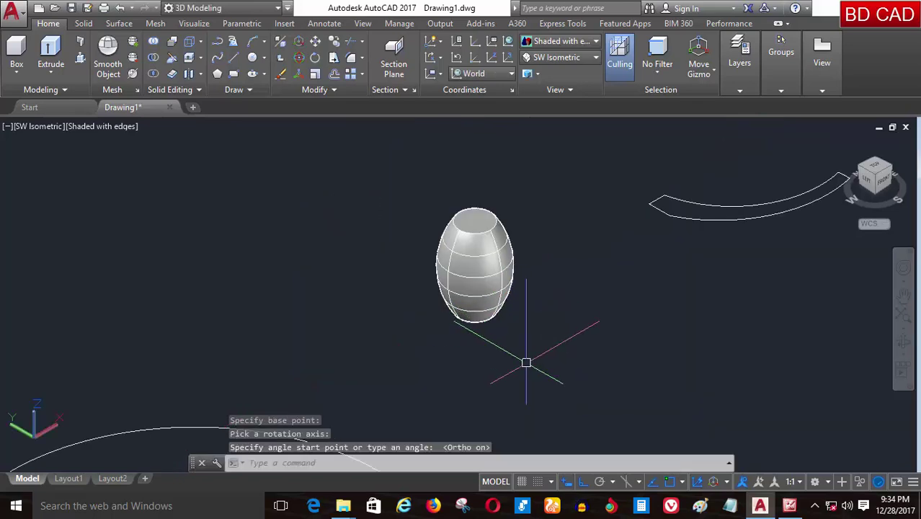
middle_click_drag(457, 296, 297, 321, "shift")
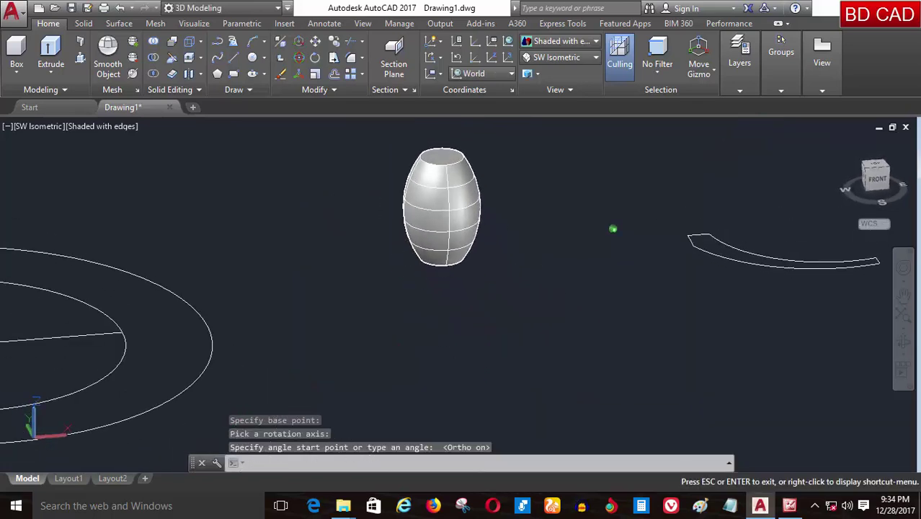
scroll(588, 256, "up", 2)
scroll(556, 296, "up", 2)
scroll(561, 294, "up", 2)
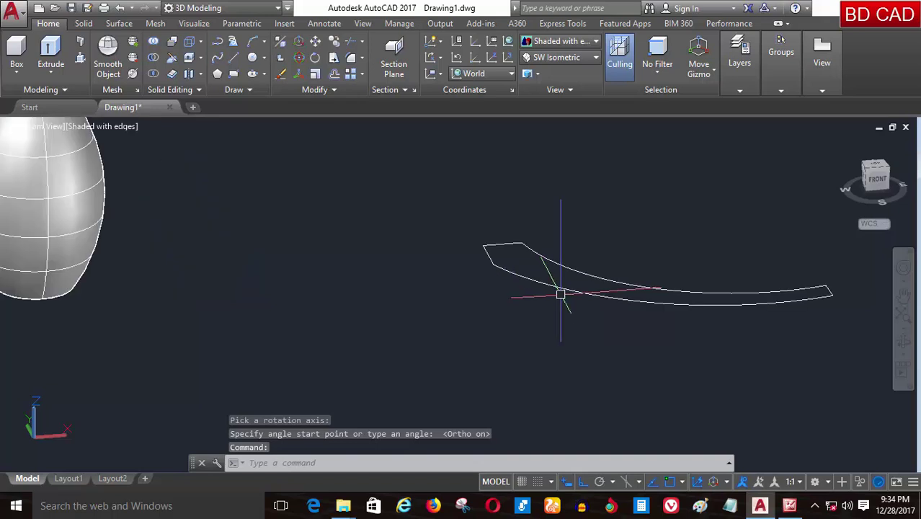
scroll(557, 311, "down", 2)
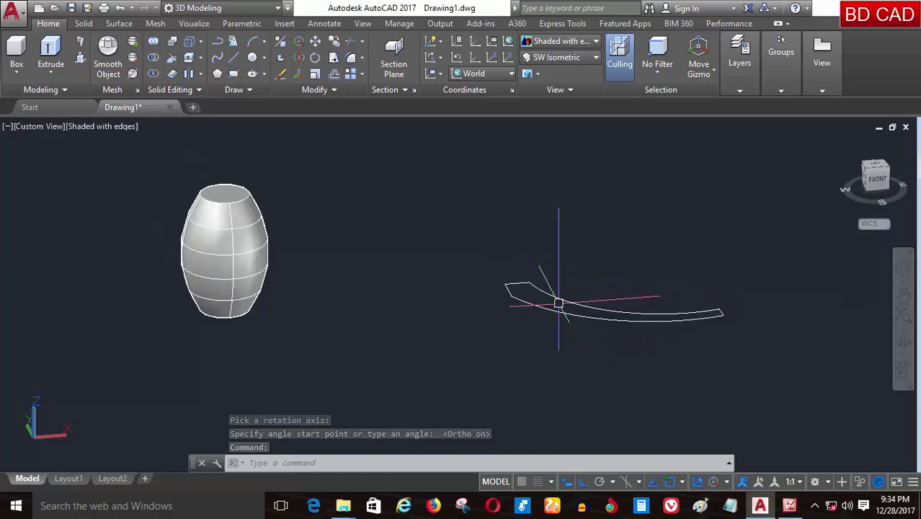
Extrude the curved leg profile to a height of 3
left_click(48, 51)
left_click(534, 306)
key("Return")
type("3")
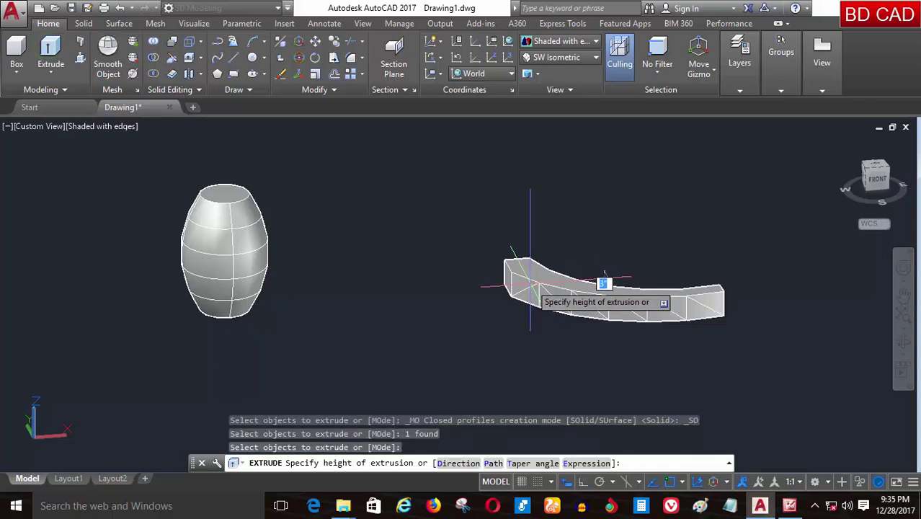
key("Return")
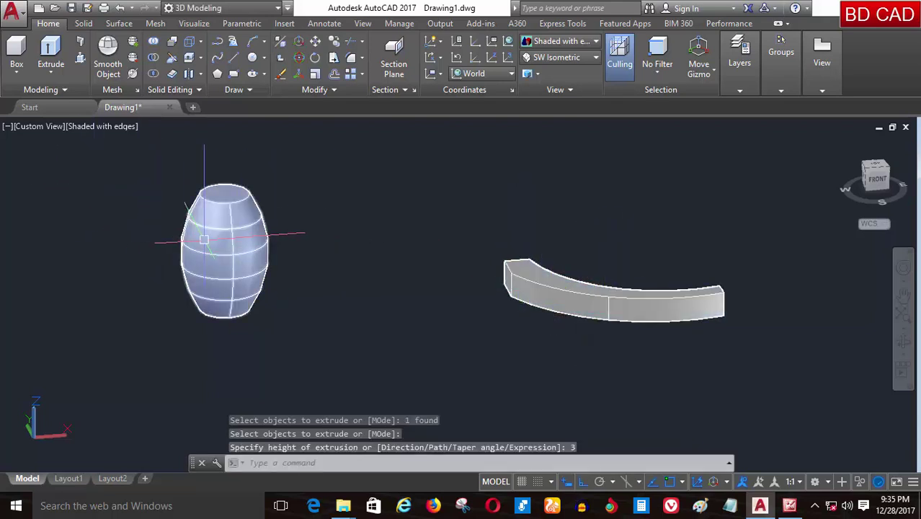
3D-rotate the curved leg solid about its end corner to stand it upright
left_click(299, 59)
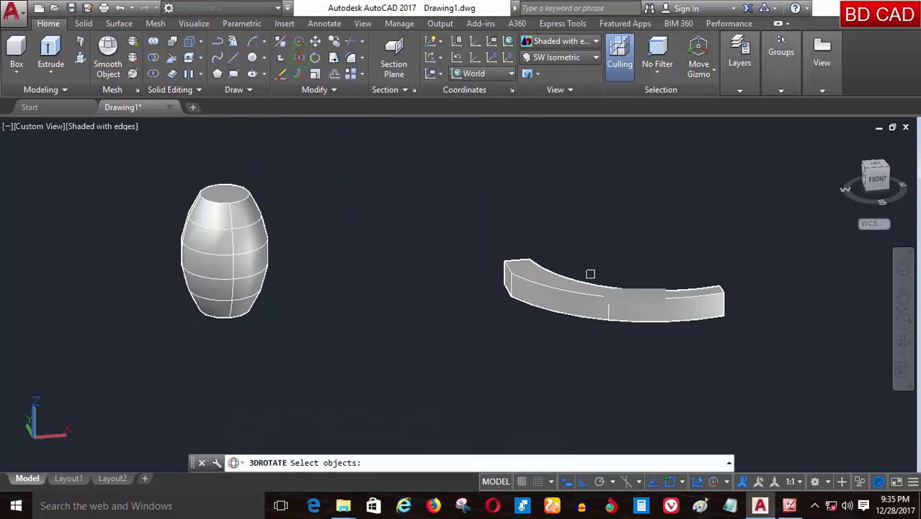
left_click(601, 304)
scroll(713, 324, "up", 1)
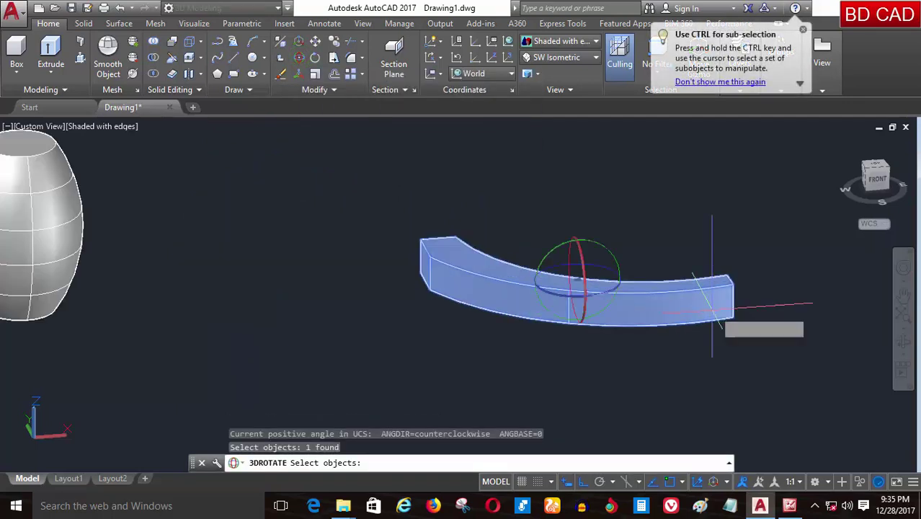
key("Return")
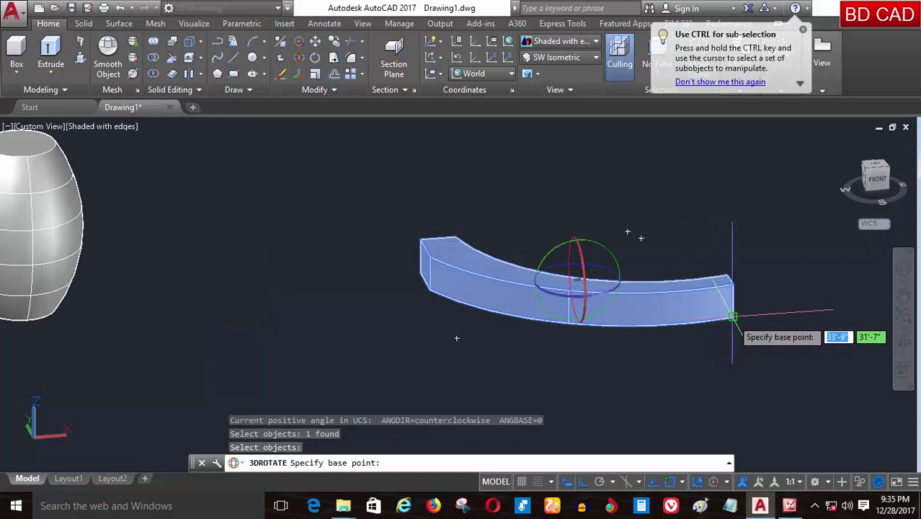
left_click(732, 318)
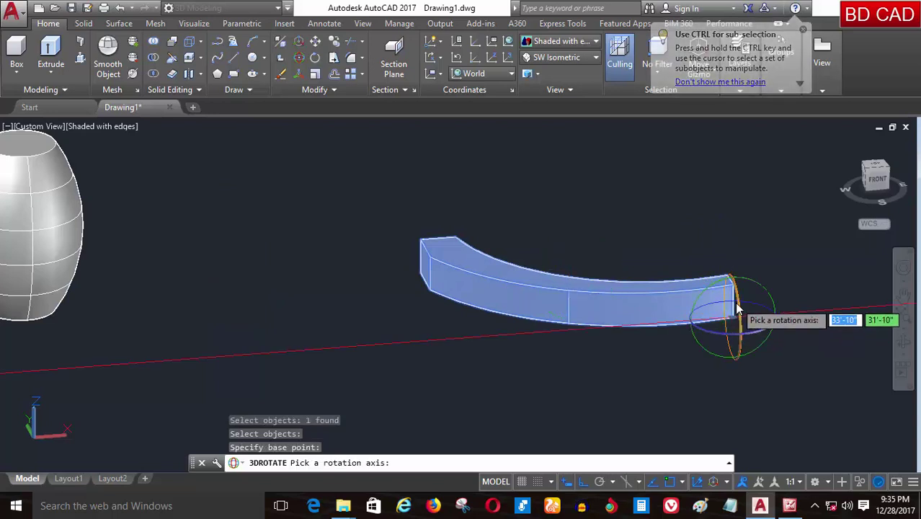
left_click(735, 303)
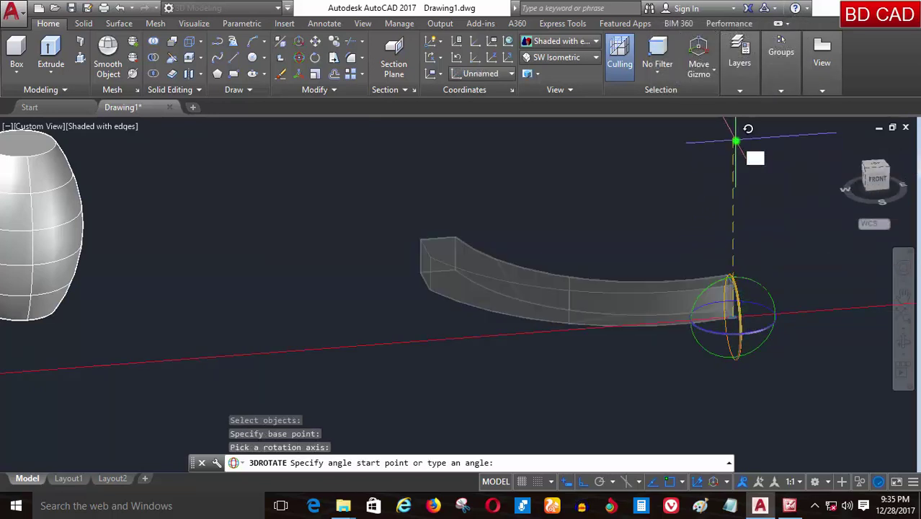
left_click(813, 427)
scroll(581, 288, "down", 3)
mouse_move(581, 288)
middle_mouse_down("shift")
mouse_move(456, 273)
mouse_move(436, 326)
mouse_move(439, 498)
middle_mouse_up("shift")
key("Escape")
scroll(549, 227, "up", 3)
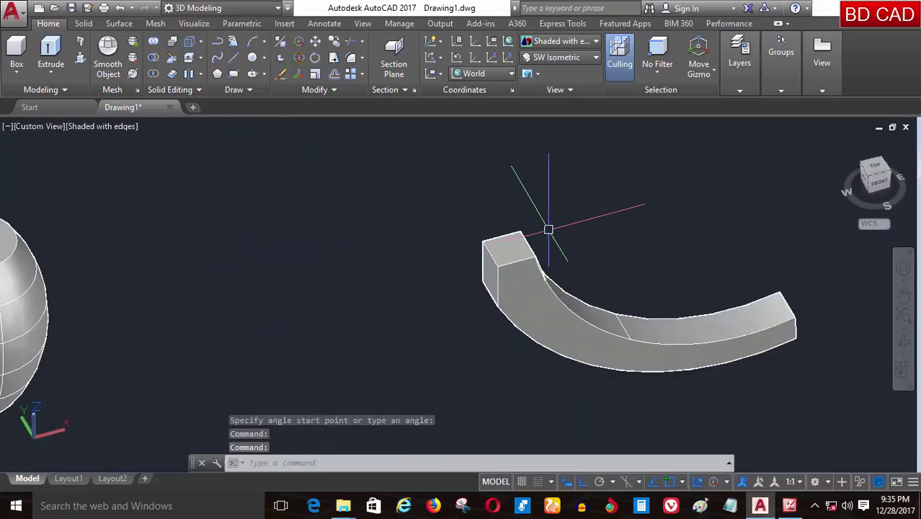
middle_click_drag(517, 294, 506, 269, "shift")
scroll(506, 270, "down", 3)
scroll(532, 278, "down", 1)
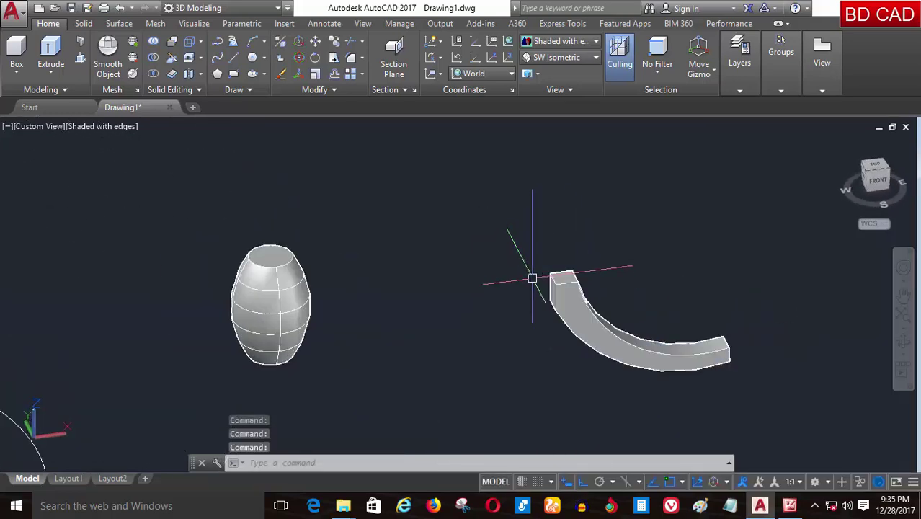
scroll(578, 292, "up", 2)
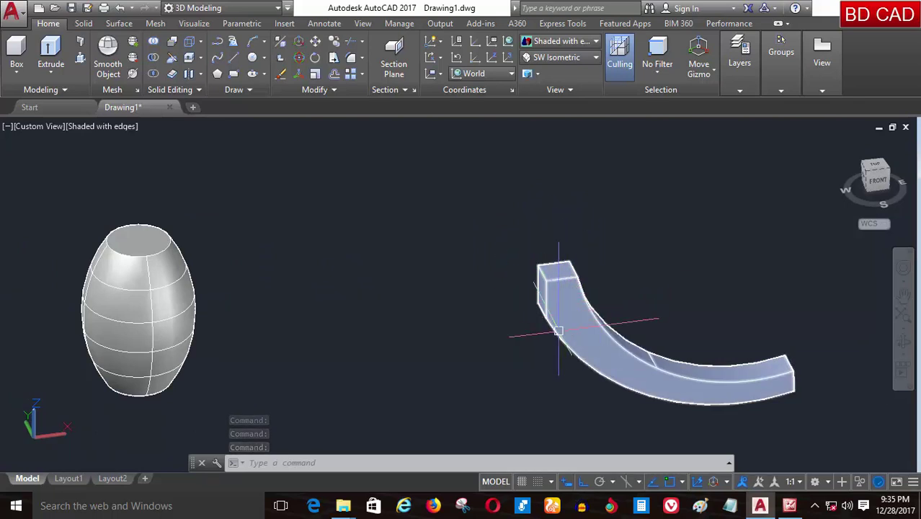
type("3da")
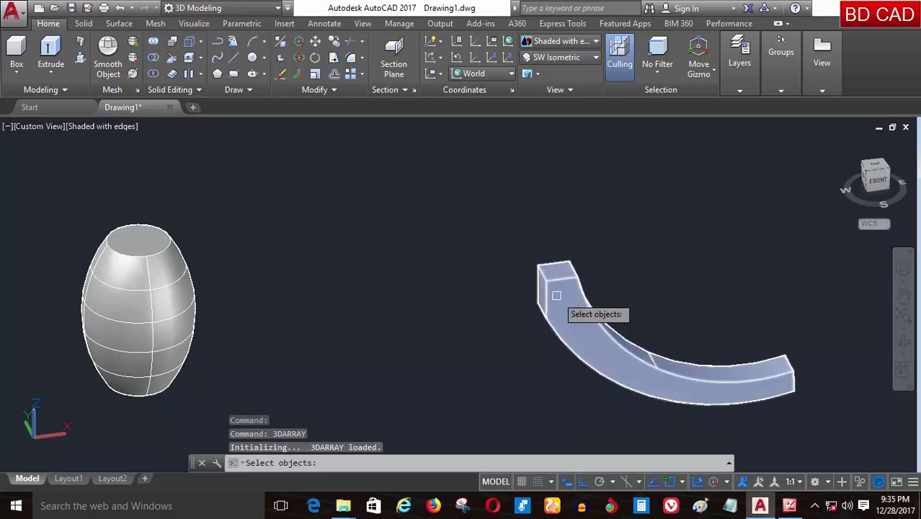
Polar-array the curved leg into 4 items around its top corner
key("Escape")
key("Escape")
type("a")
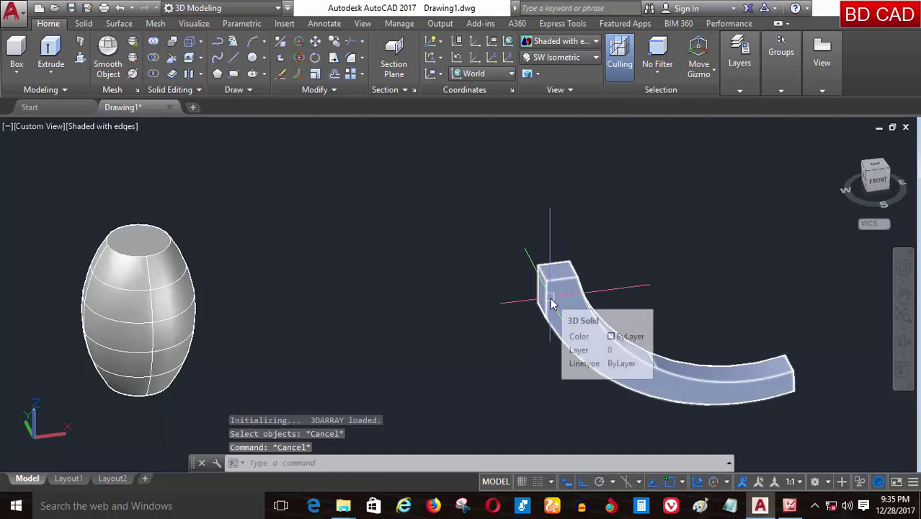
type("ay")
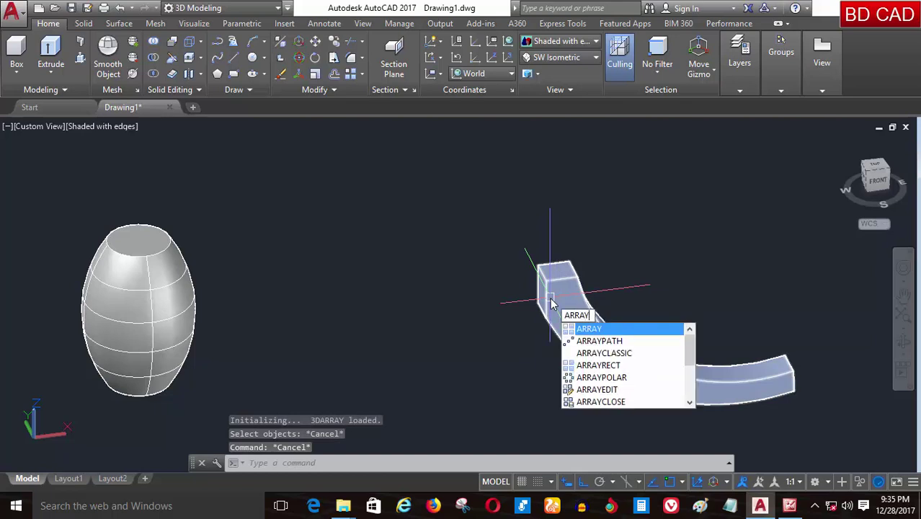
key("Return")
left_click(552, 291)
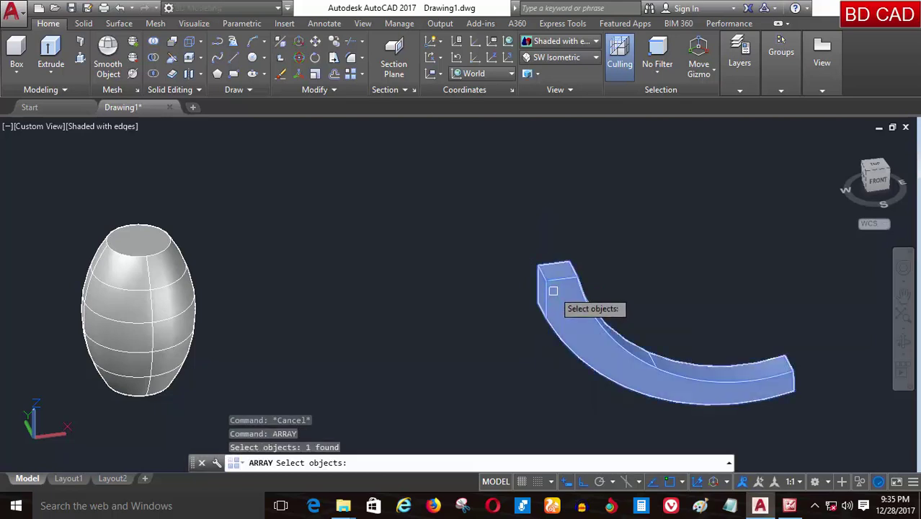
key("Return")
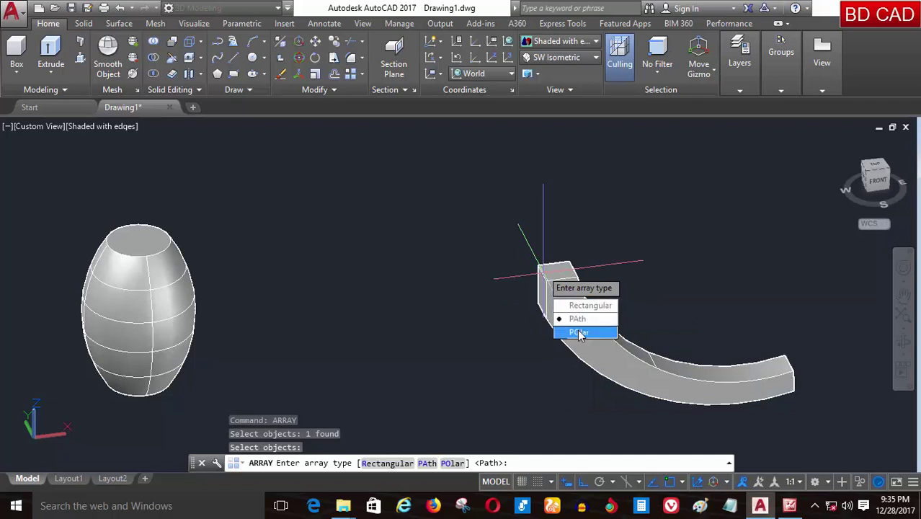
left_click(580, 333)
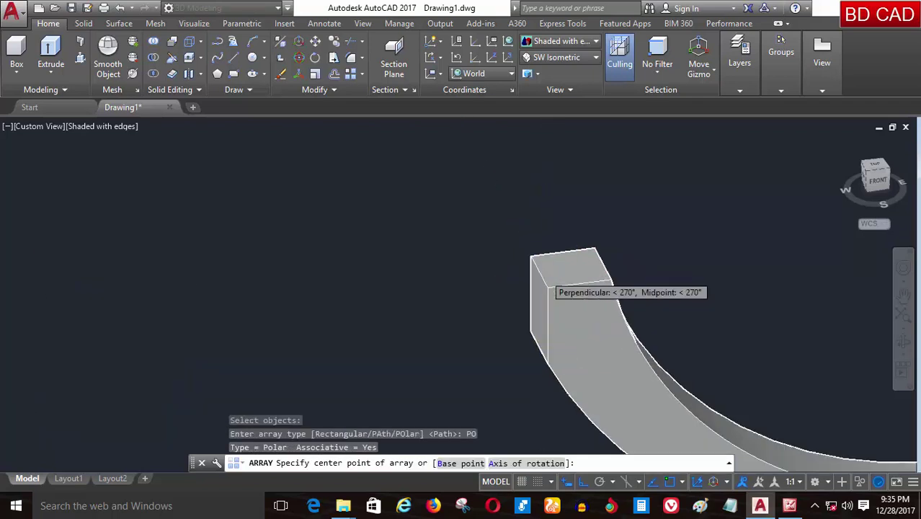
left_click(540, 273)
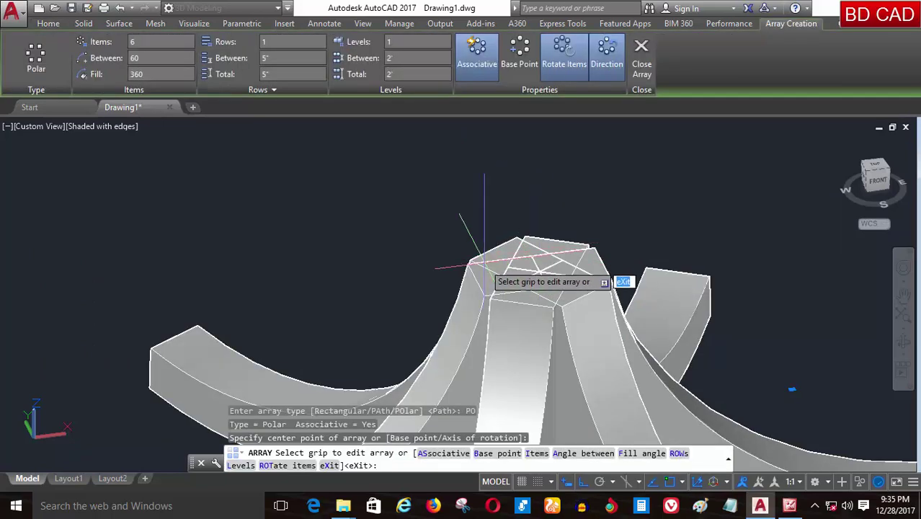
scroll(540, 274, "down", 2)
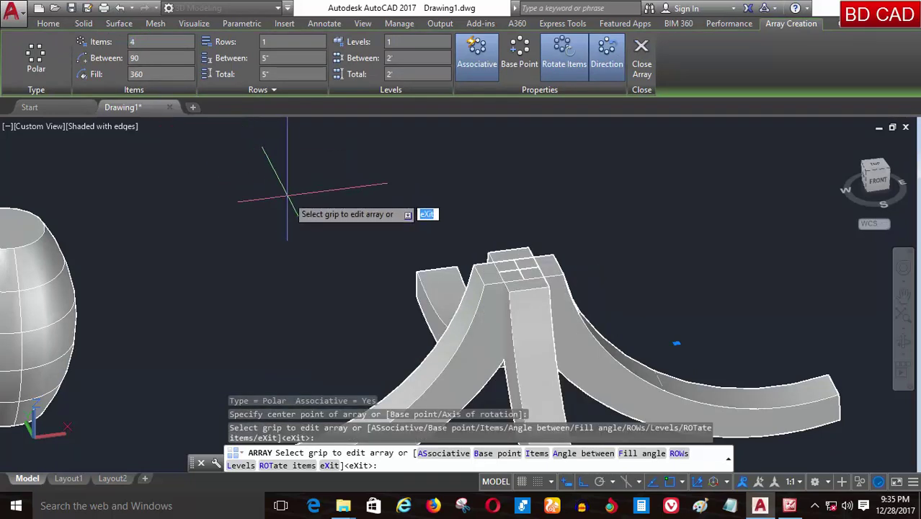
scroll(421, 209, "down", 2)
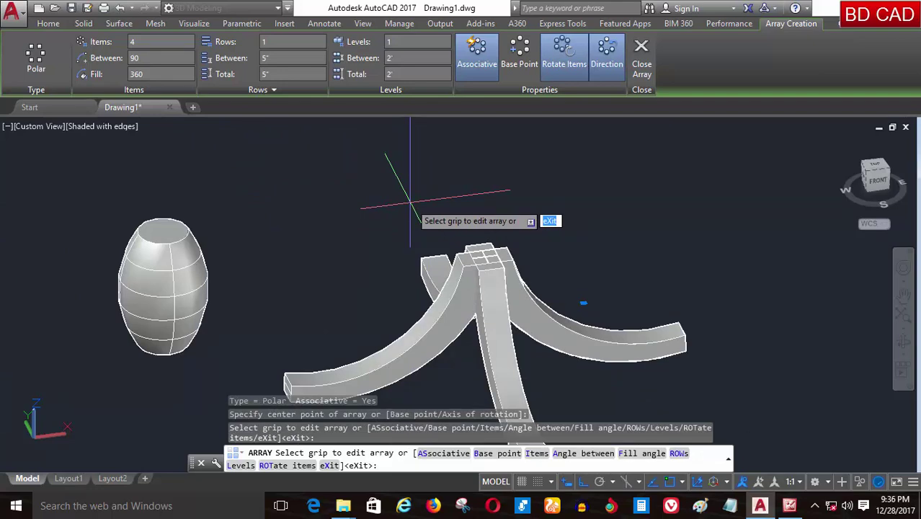
key("Return")
Orbit and zoom around the four-leg base to inspect it
scroll(505, 260, "up", 2)
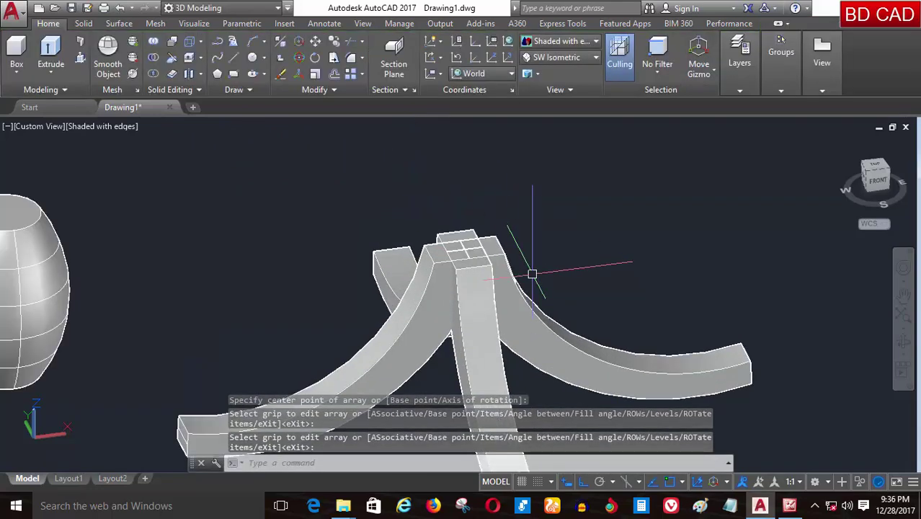
scroll(461, 263, "down", 2)
scroll(461, 289, "up", 2)
scroll(461, 288, "down", 2)
key("Escape")
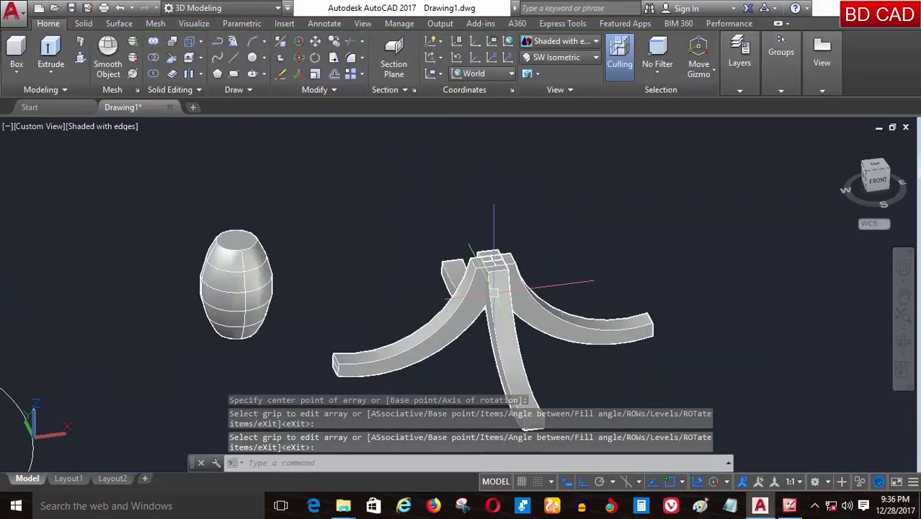
mouse_move(274, 310)
middle_mouse_down("shift")
mouse_move(302, 299)
mouse_move(304, 329)
mouse_move(321, 328)
middle_mouse_up("shift")
scroll(476, 258, "up", 3)
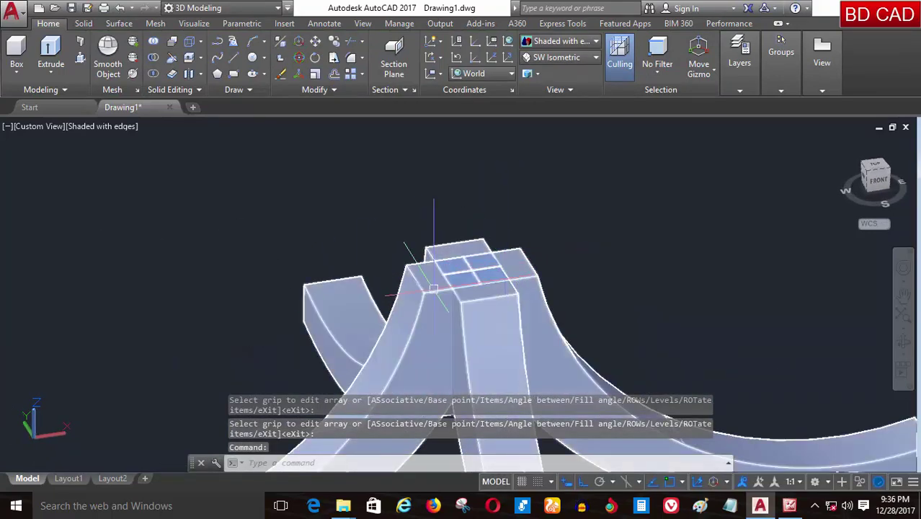
scroll(469, 277, "up", 3)
scroll(432, 312, "down", 3)
scroll(404, 317, "down", 3)
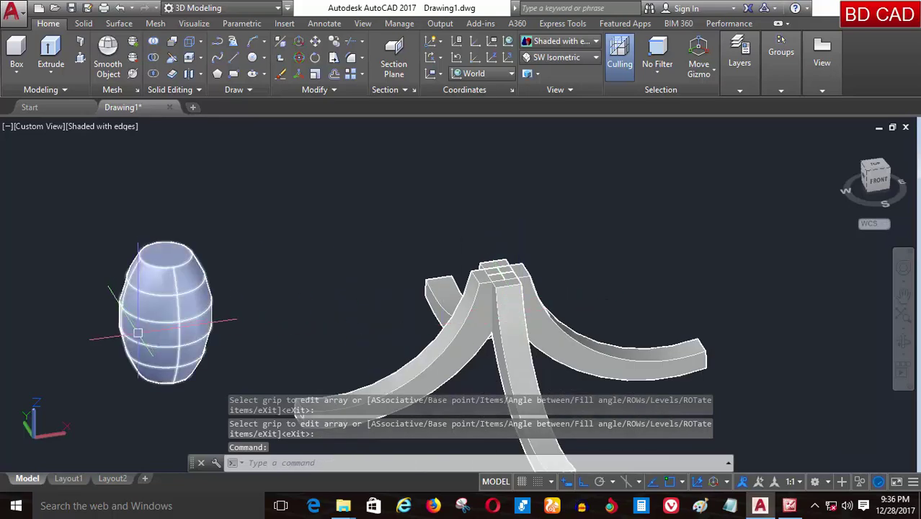
scroll(308, 339, "down", 3)
scroll(267, 330, "up", 3)
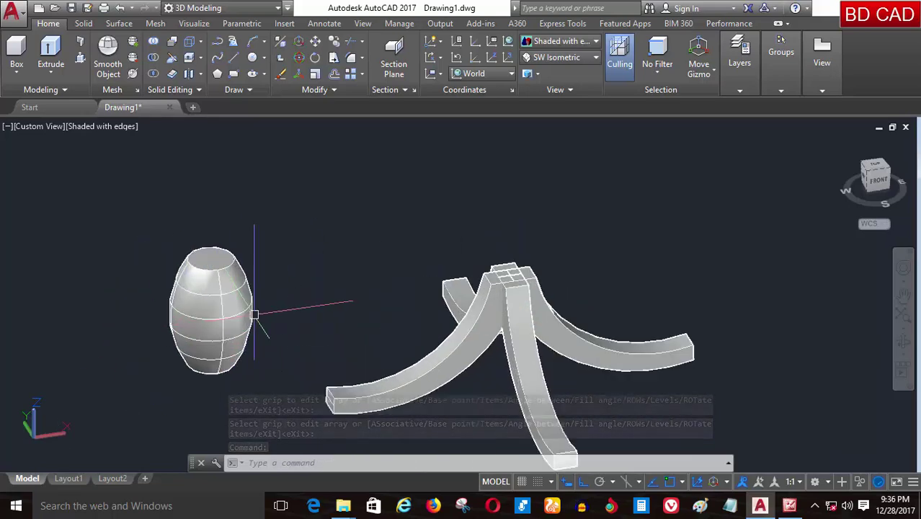
scroll(273, 308, "up", 2)
scroll(245, 335, "down", 3)
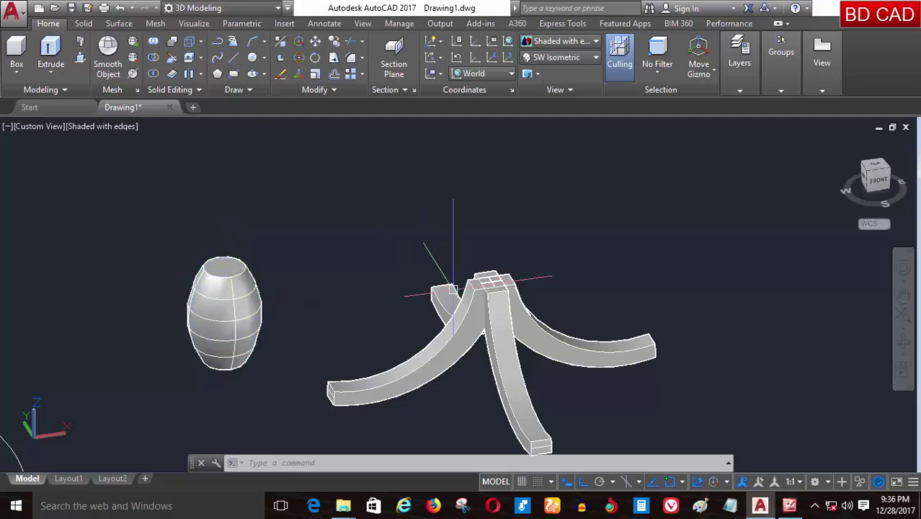
Switch the viewport to the 2D Wireframe visual style
left_click(105, 127)
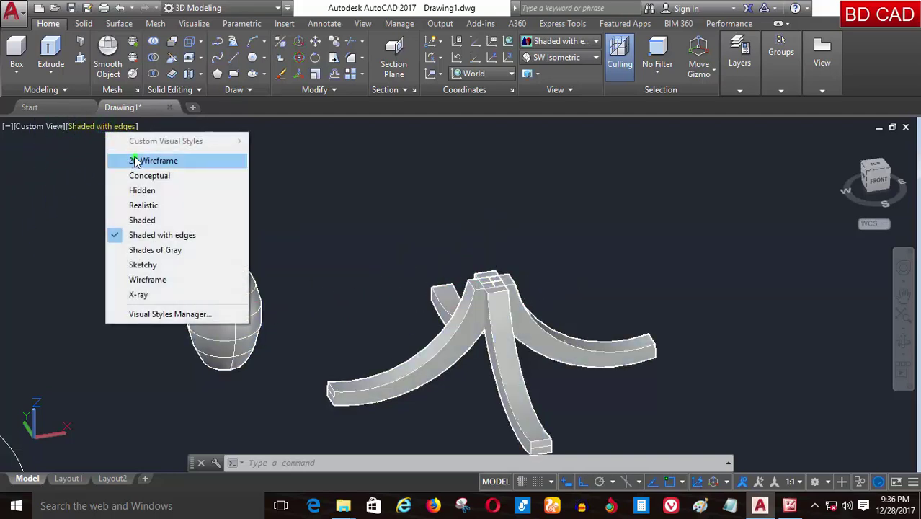
left_click(132, 156)
scroll(205, 407, "up", 3)
scroll(220, 389, "up", 2)
scroll(224, 381, "down", 2)
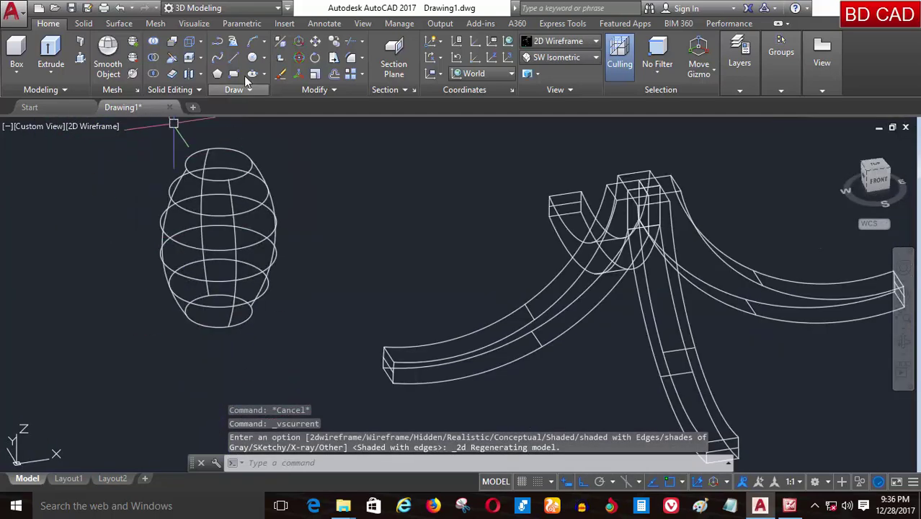
With Ortho off, move the barrel column by its bottom centre onto the four legs
left_click(314, 42)
left_click(227, 276)
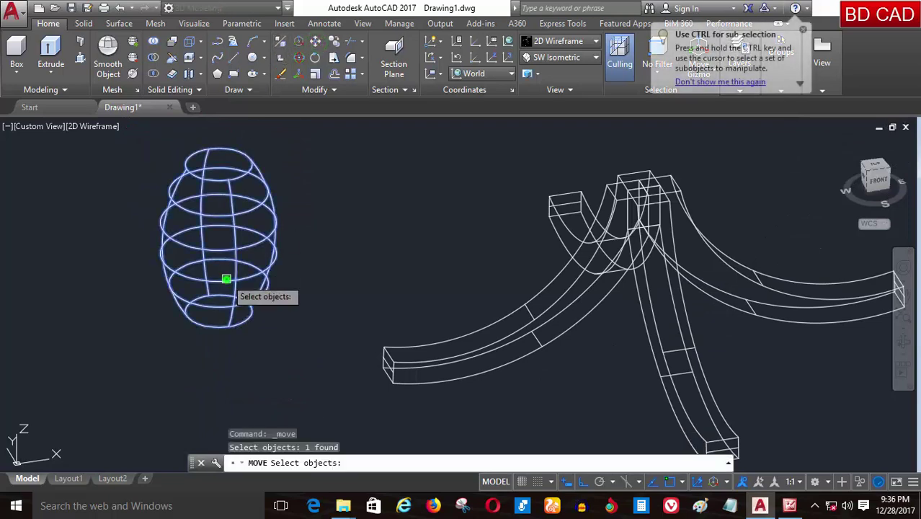
key("Return")
left_click(218, 311)
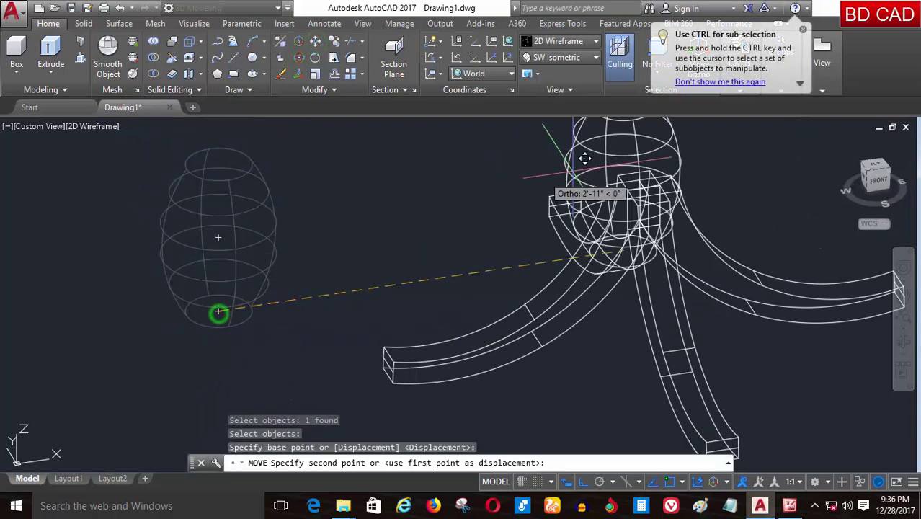
scroll(620, 180, "up", 3)
scroll(593, 171, "up", 2)
key("F8")
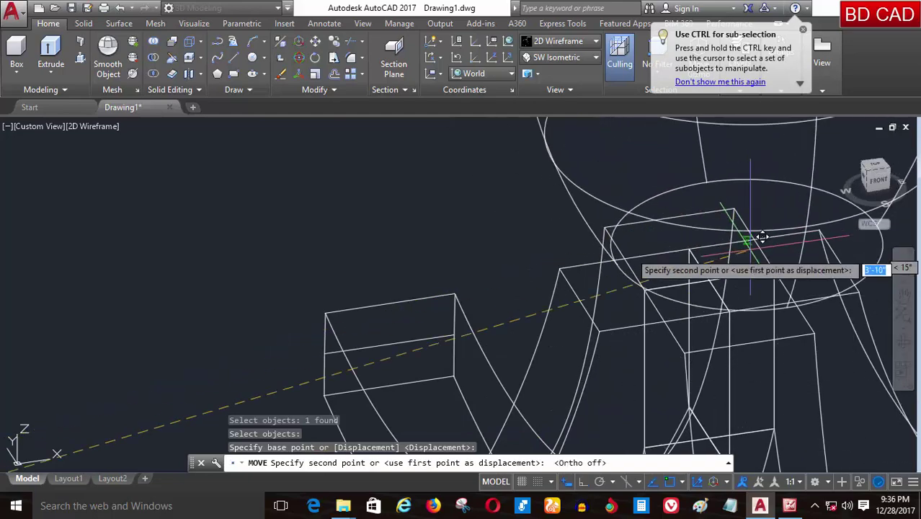
scroll(309, 200, "down", 3)
scroll(411, 242, "down", 1)
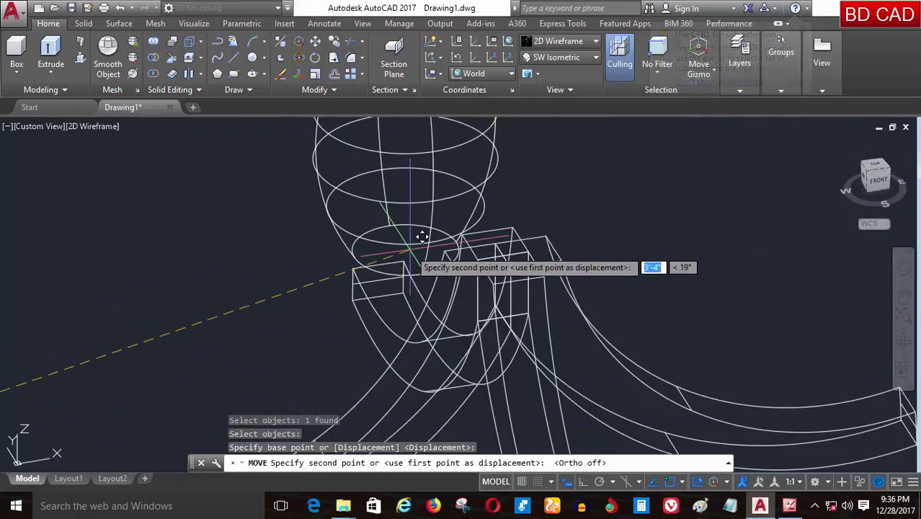
scroll(510, 245, "up", 2)
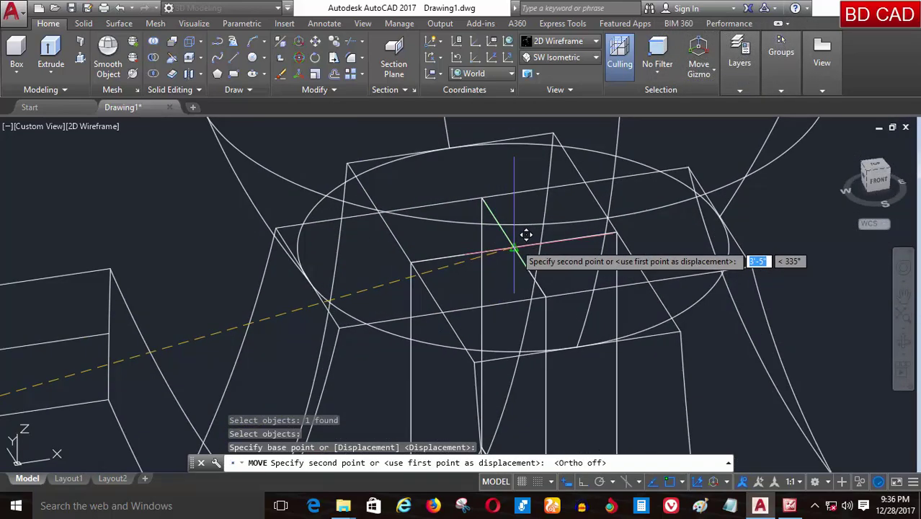
left_click(514, 243)
Orbit the pedestal assembly and display it Shaded with edges
mouse_move(396, 314)
middle_mouse_down("shift")
mouse_move(410, 274)
mouse_move(376, 267)
mouse_move(370, 278)
mouse_move(390, 300)
mouse_move(438, 303)
mouse_move(471, 325)
mouse_move(500, 308)
mouse_move(470, 271)
middle_mouse_up("shift")
scroll(241, 206, "down", 2)
scroll(253, 181, "down", 3)
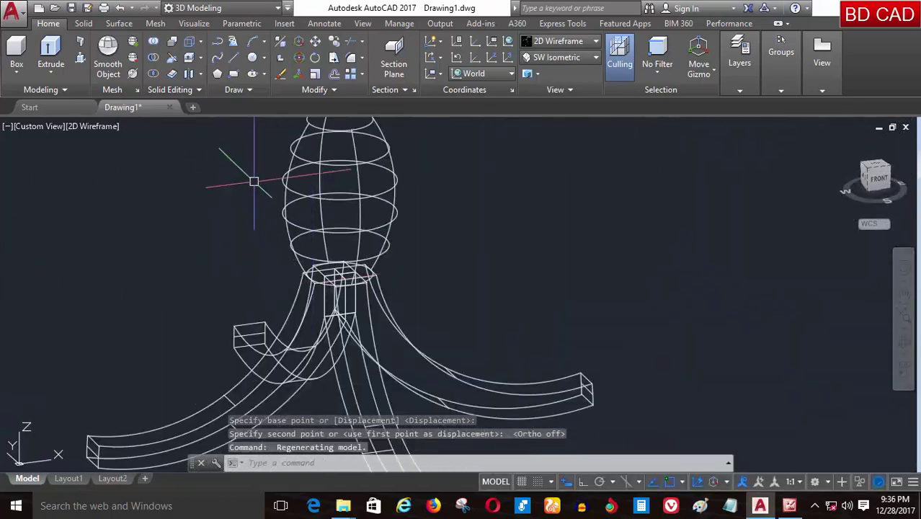
scroll(317, 216, "down", 3)
middle_click_drag(375, 272, 393, 268, "shift")
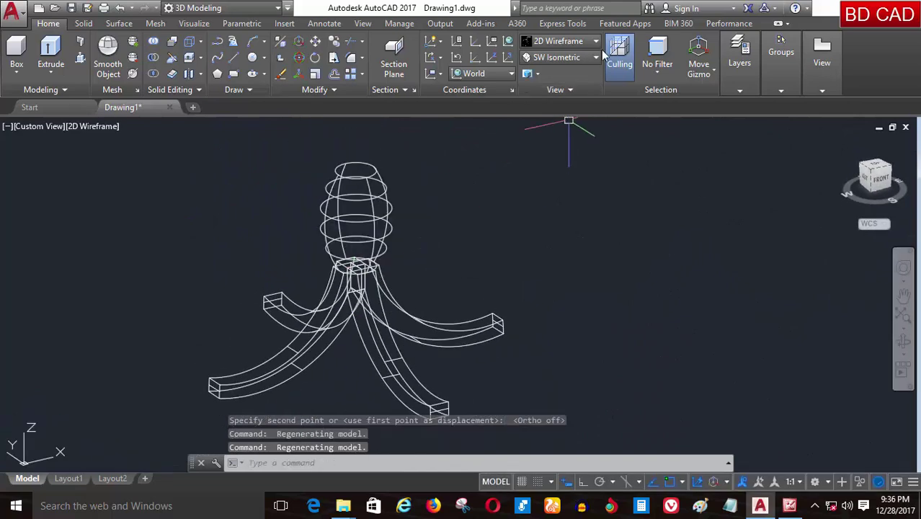
left_click(94, 127)
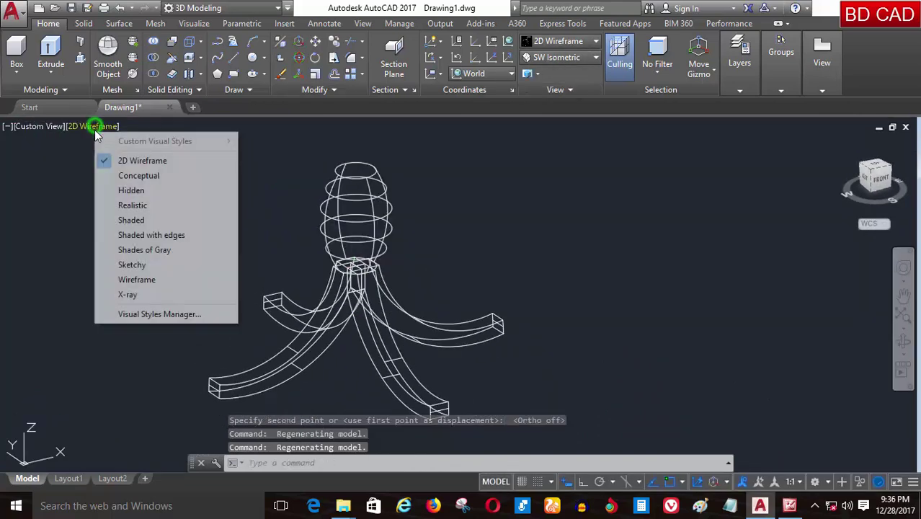
left_click(144, 235)
mouse_move(398, 324)
middle_mouse_down("shift")
mouse_move(249, 263)
mouse_move(208, 261)
mouse_move(297, 310)
mouse_move(335, 289)
middle_mouse_up("shift")
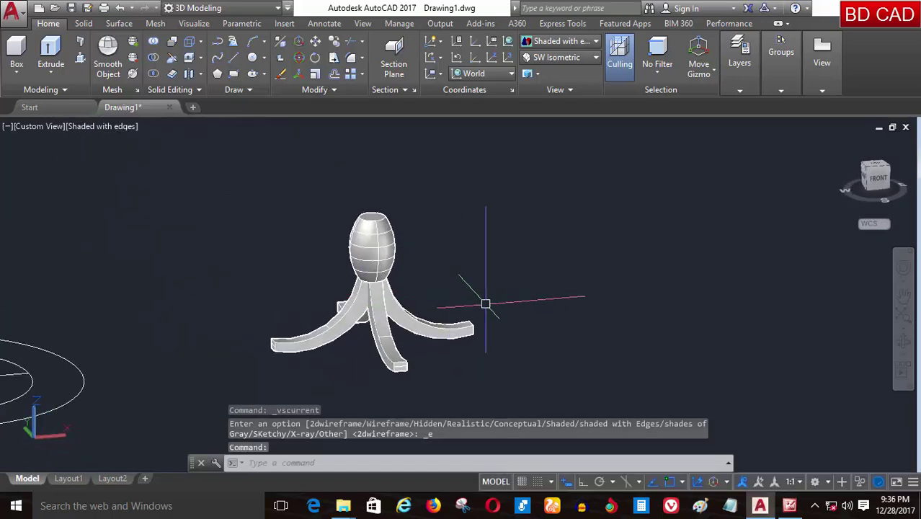
Offset the outer tabletop ellipse 1 unit outward to form a thin rim
scroll(487, 305, "down", 2)
scroll(277, 329, "up", 5)
scroll(277, 328, "down", 2)
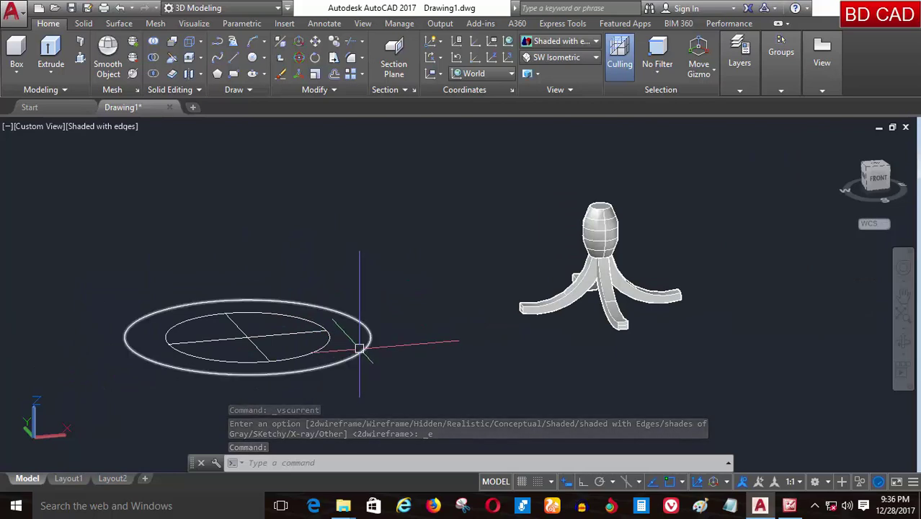
scroll(360, 327, "up", 3)
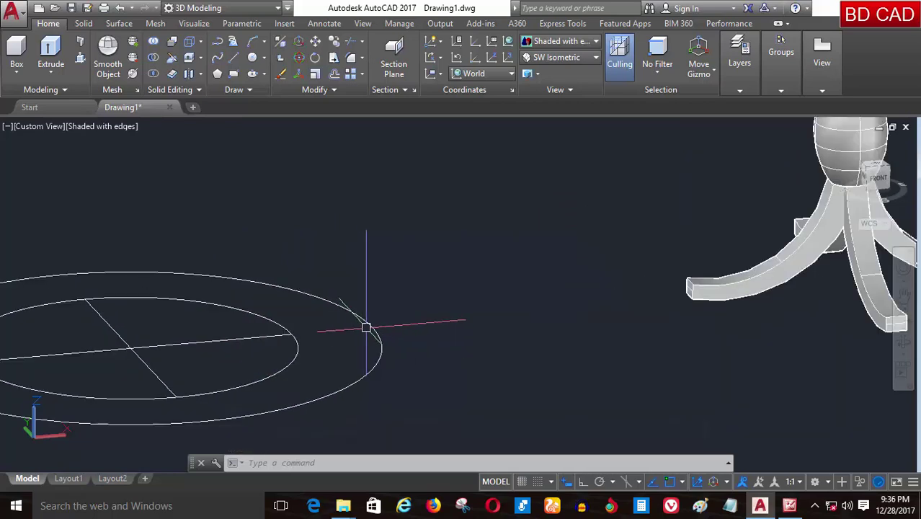
scroll(389, 332, "down", 2)
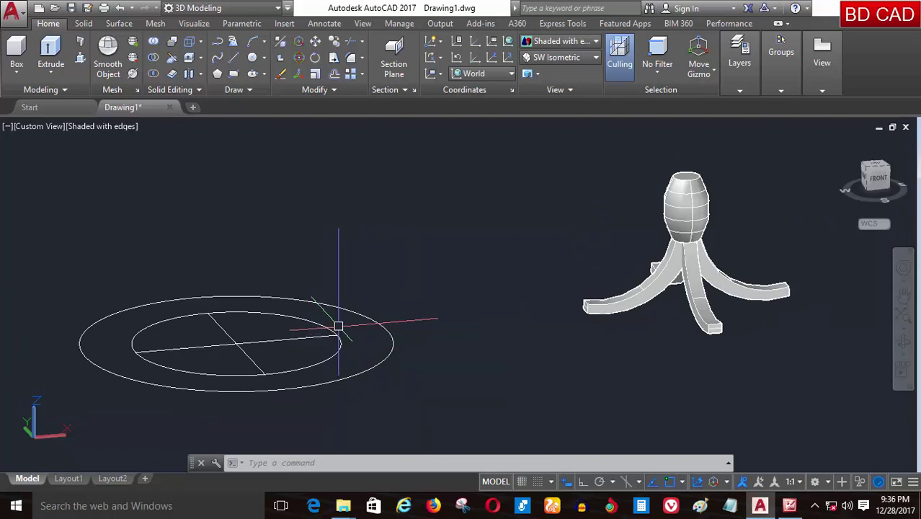
scroll(411, 370, "down", 1)
scroll(376, 363, "up", 2)
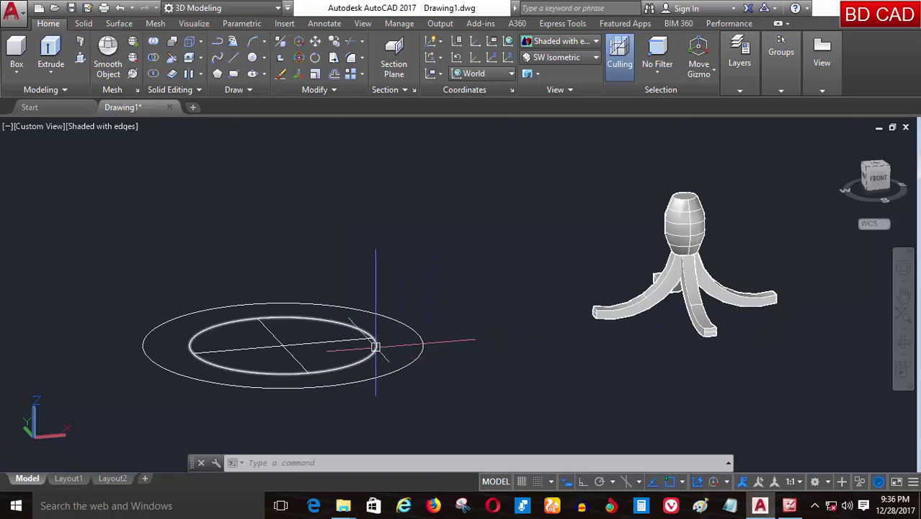
scroll(408, 420, "down", 3)
scroll(366, 402, "up", 2)
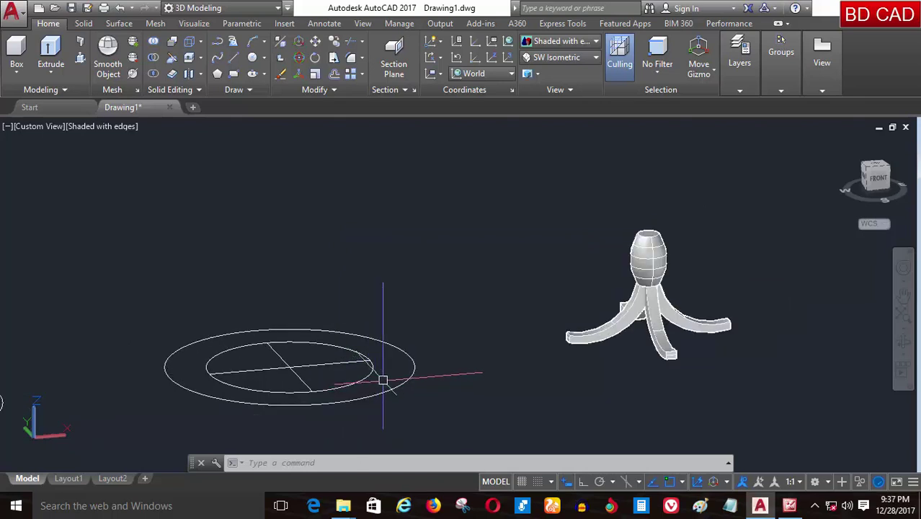
scroll(408, 351, "up", 2)
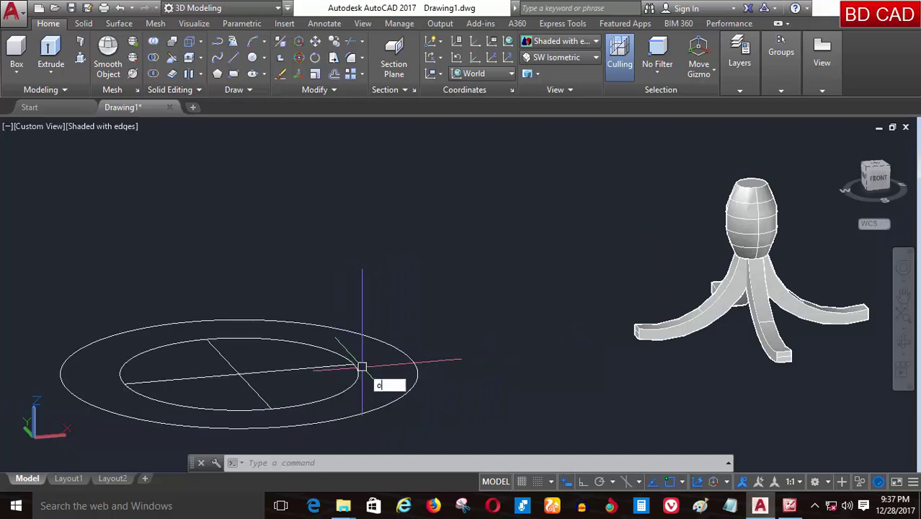
key("Return")
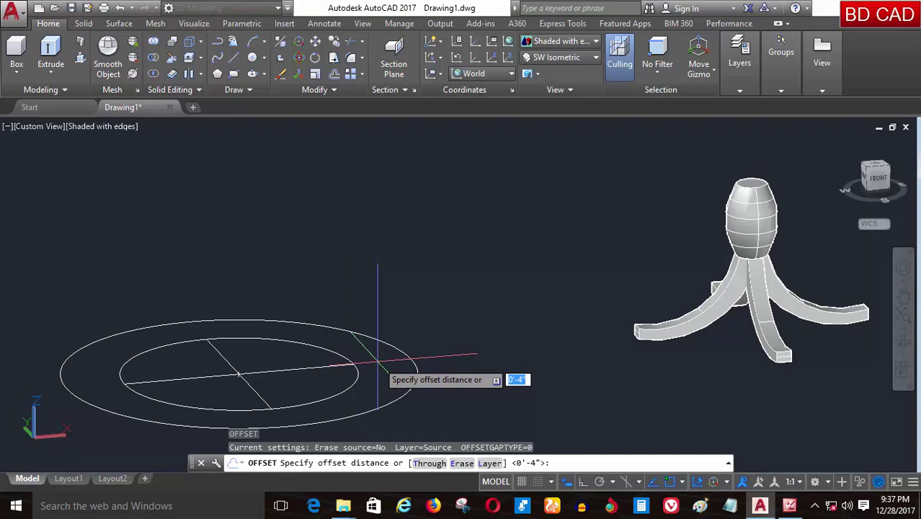
type("1")
key("Return")
left_click(379, 359)
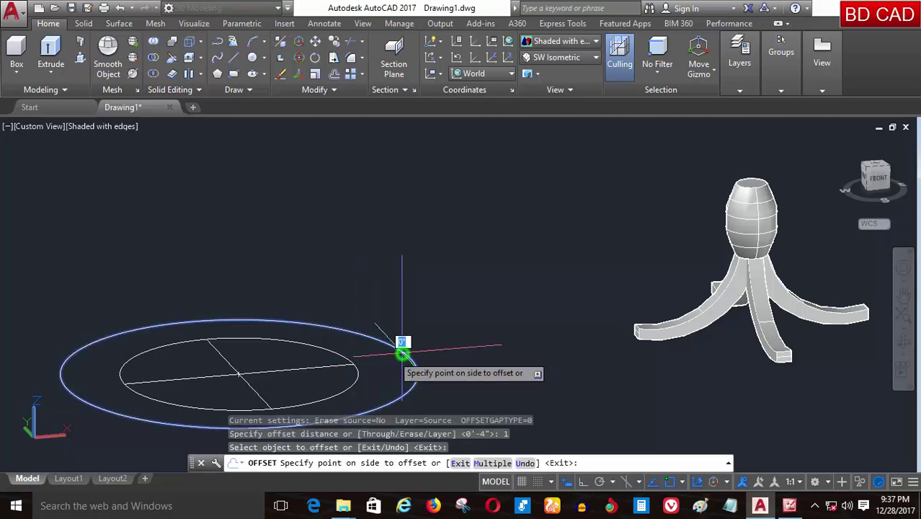
left_click(380, 360)
scroll(403, 376, "up", 2)
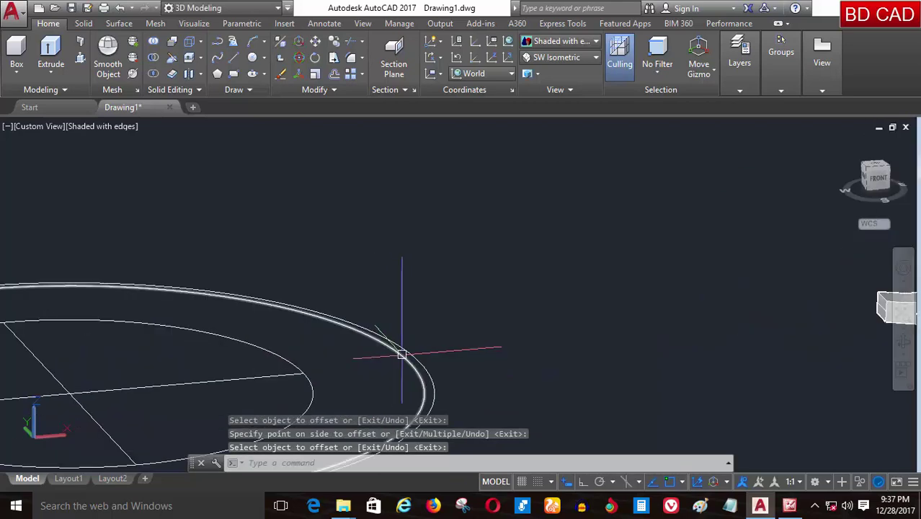
scroll(403, 376, "down", 2)
scroll(403, 375, "down", 1)
scroll(411, 371, "up", 2)
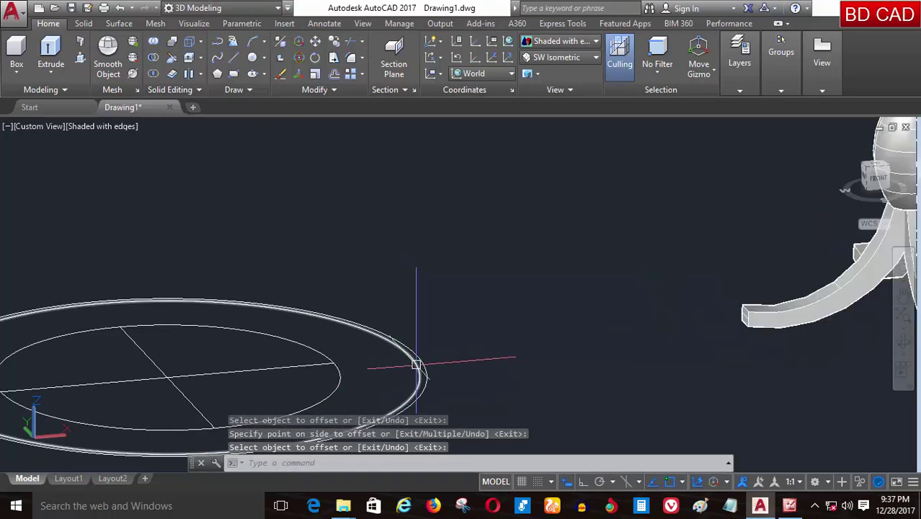
scroll(411, 382, "down", 2)
scroll(325, 392, "down", 2)
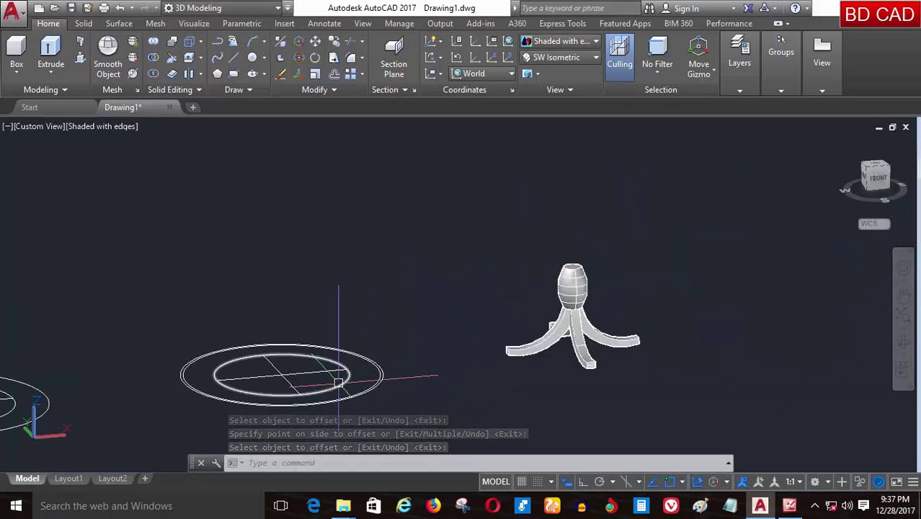
scroll(432, 321, "up", 2)
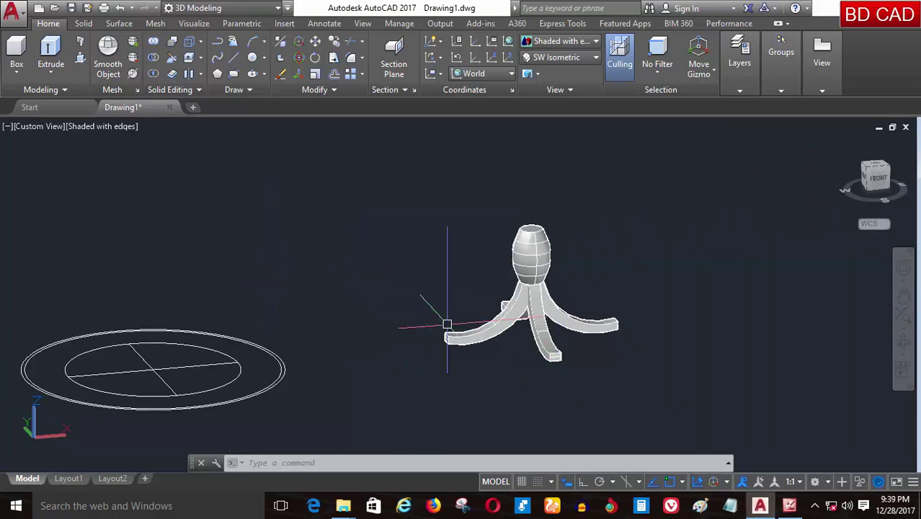
scroll(569, 292, "up", 2)
type("UNION")
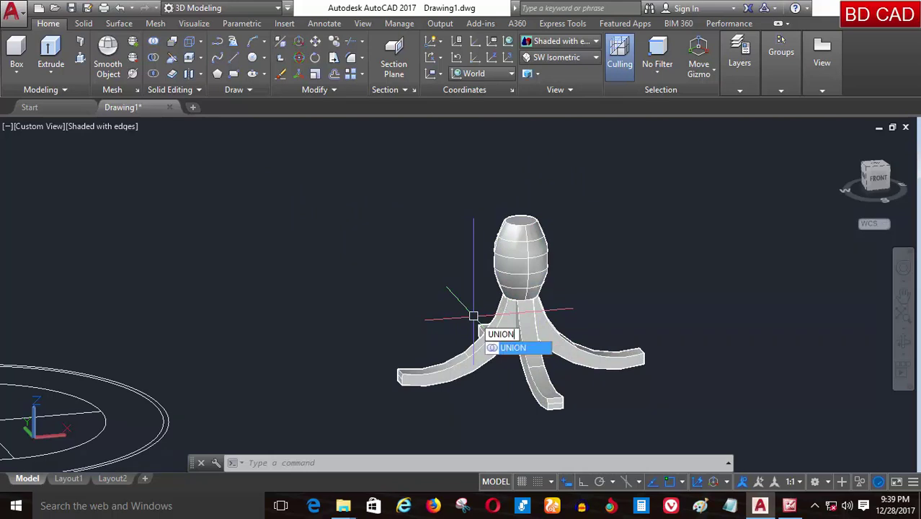
Attempt to union the four legs and the column selected with a window
key("Return")
left_click(654, 229)
left_click(368, 401)
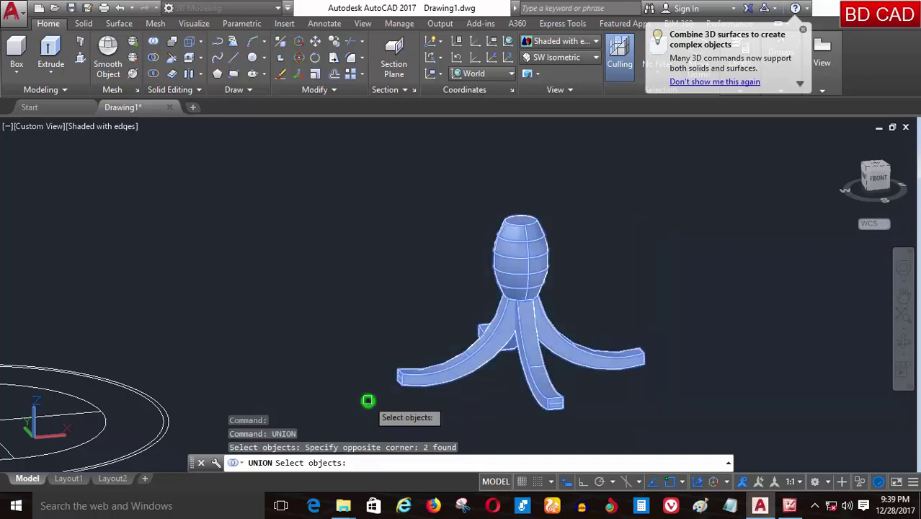
key("Return")
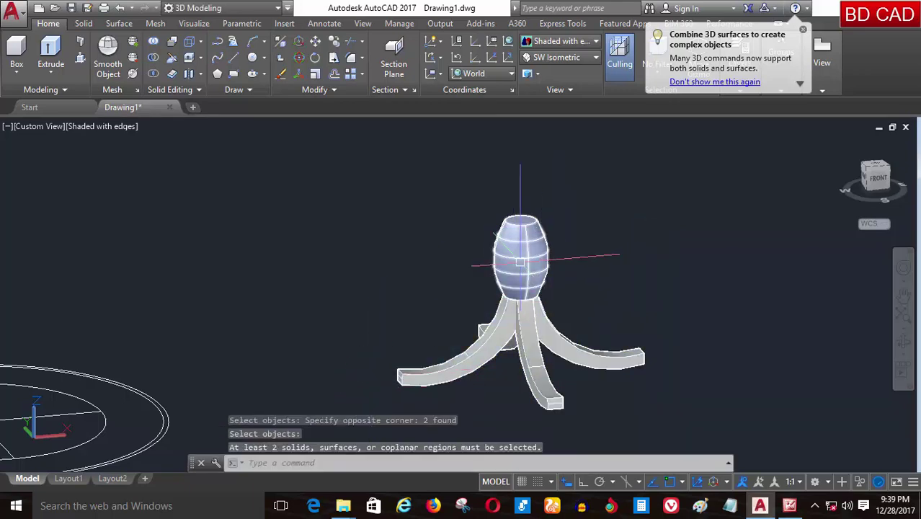
scroll(519, 265, "up", 3)
scroll(526, 368, "down", 2)
scroll(519, 361, "down", 1)
type("X")
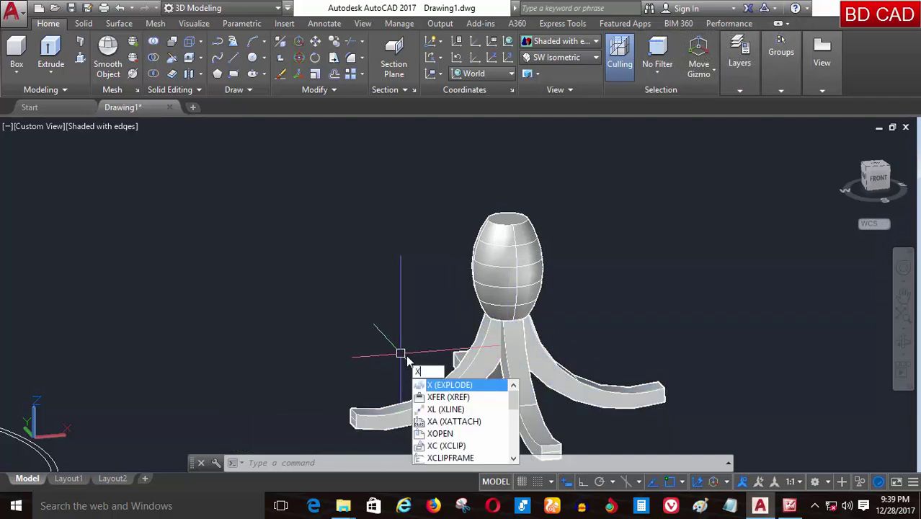
Explode the combined legs solid into separate leg solids
key("Return")
left_click(548, 353)
key("Return")
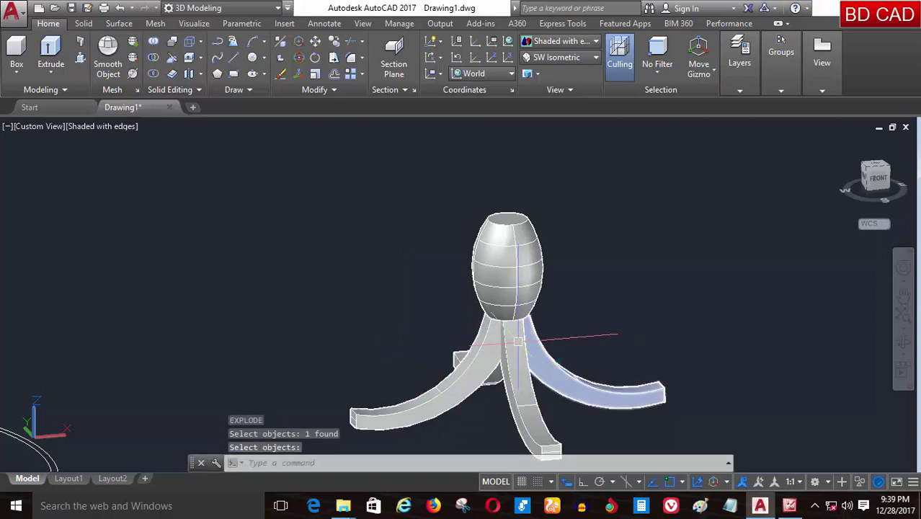
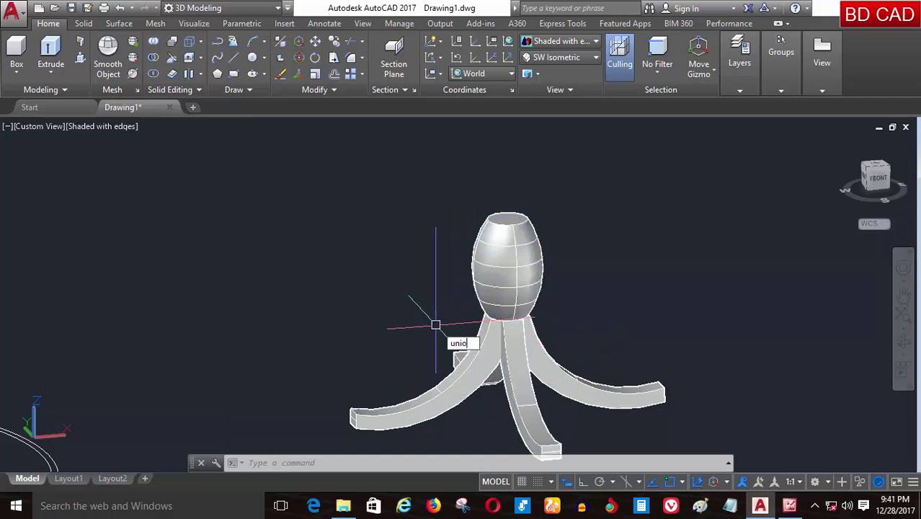
Window-select the egg-shaped body and four curved legs and UNION them into one table base
key("Return")
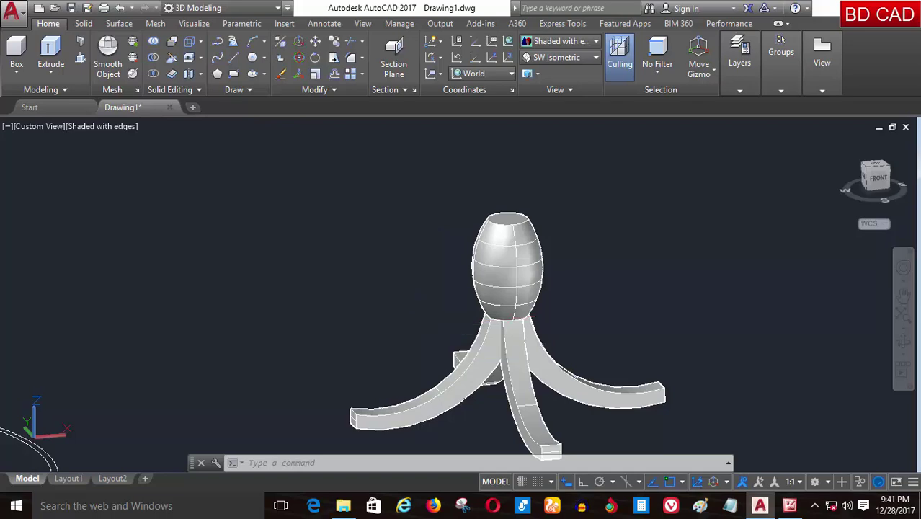
left_click(654, 268)
left_click(362, 417)
key("Return")
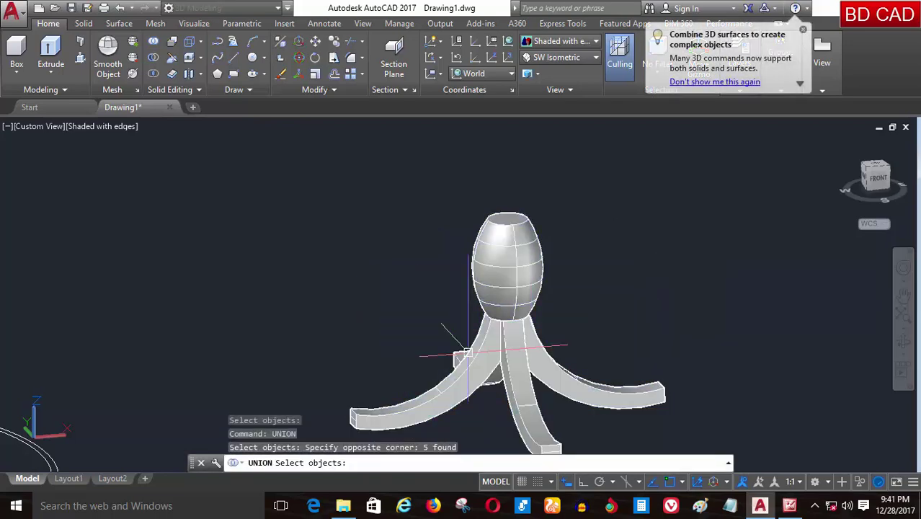
left_click(501, 310)
scroll(501, 310, "up", 5)
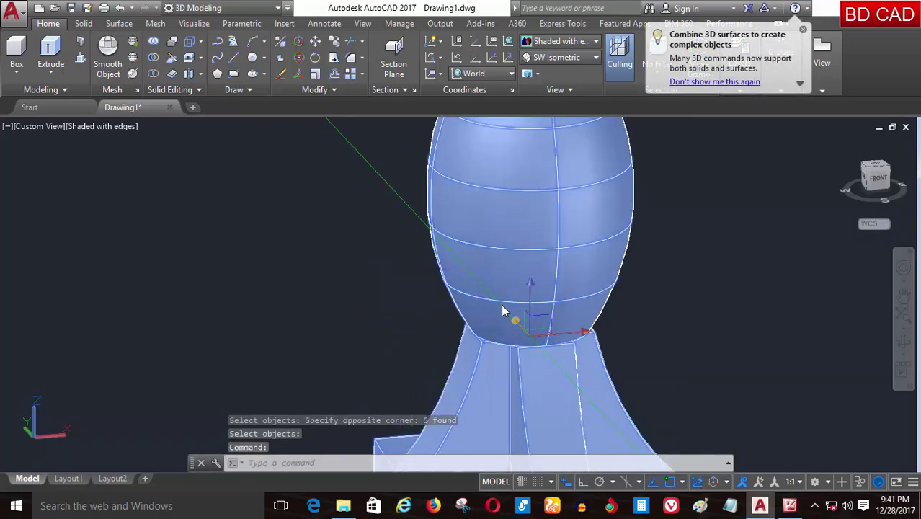
scroll(497, 315, "down", 3)
scroll(487, 288, "down", 4)
key("Escape")
key("Escape")
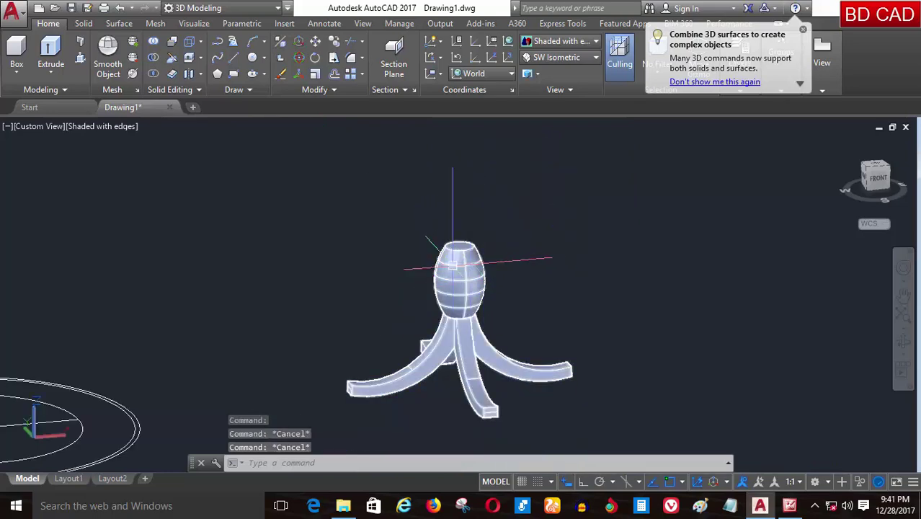
key("Escape")
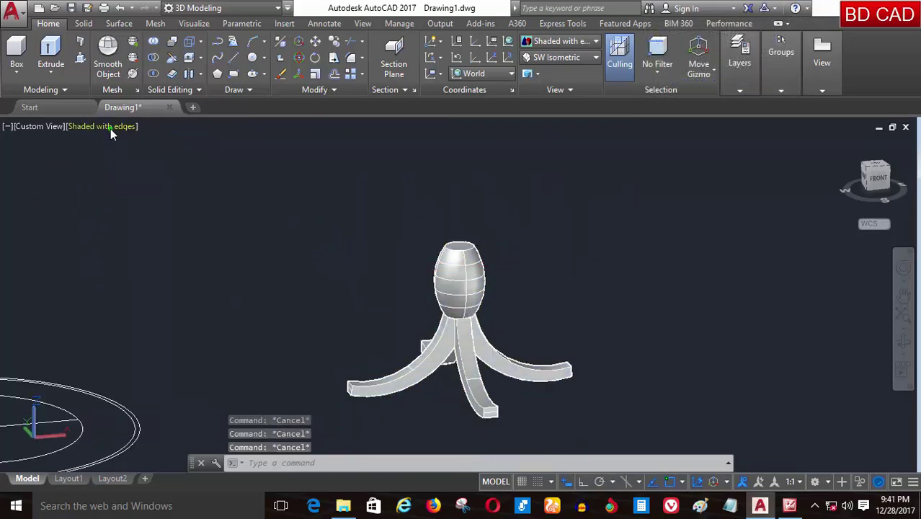
Set the viewport to the 2D Wireframe visual style and zoom to the tabletop ellipses
left_click(110, 128)
left_click(140, 163)
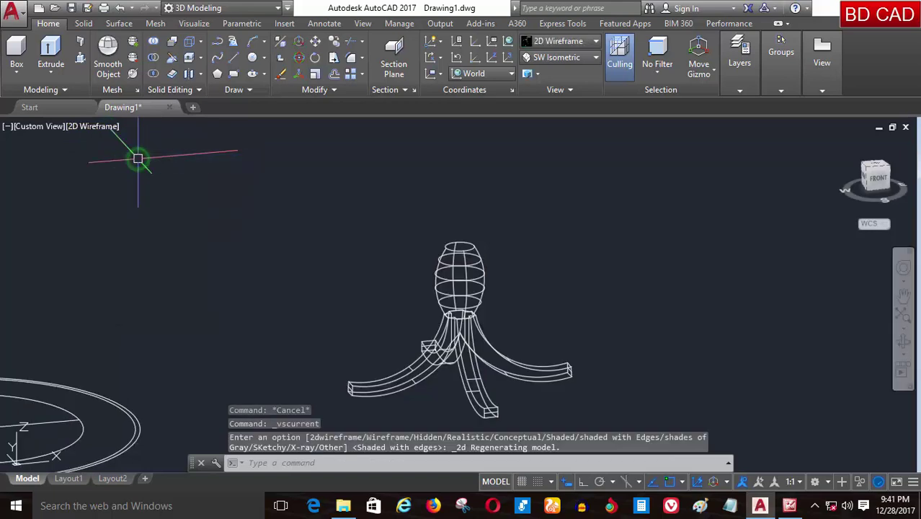
scroll(416, 303, "down", 3)
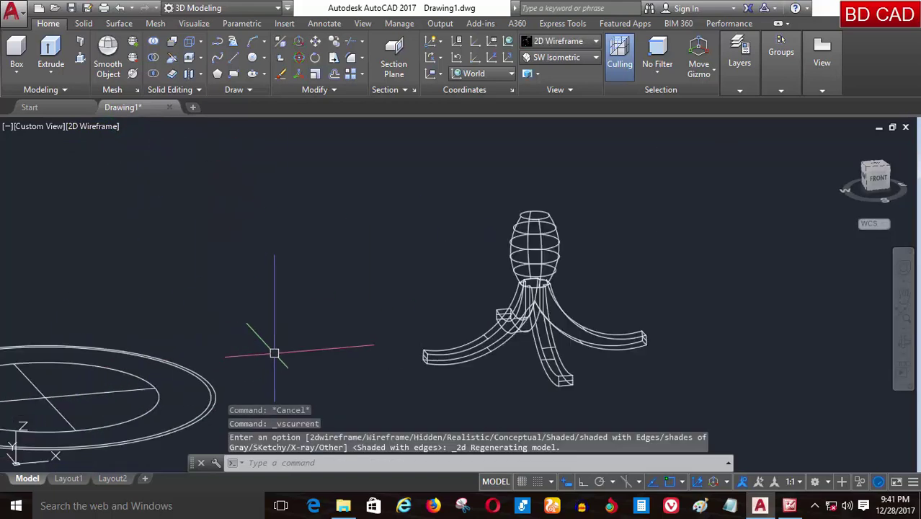
scroll(214, 388, "up", 3)
scroll(253, 376, "down", 2)
scroll(323, 372, "up", 2)
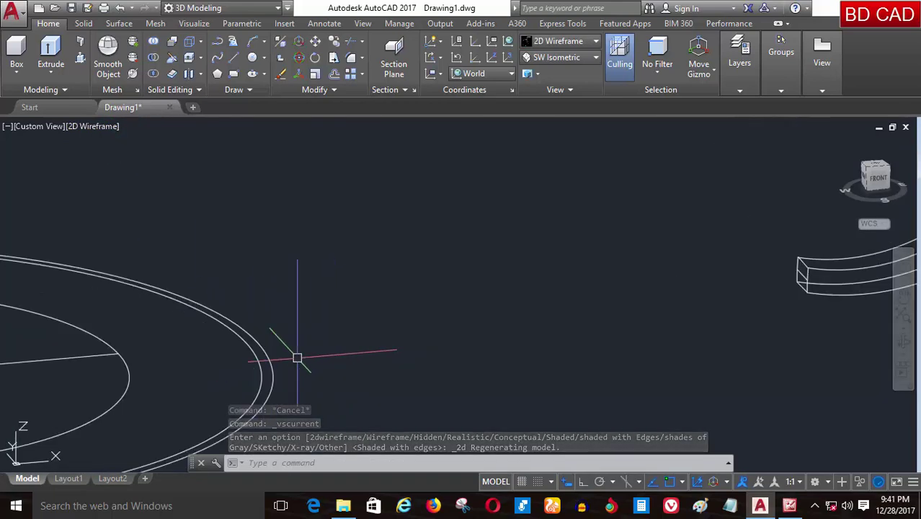
scroll(296, 358, "down", 3)
scroll(300, 355, "up", 2)
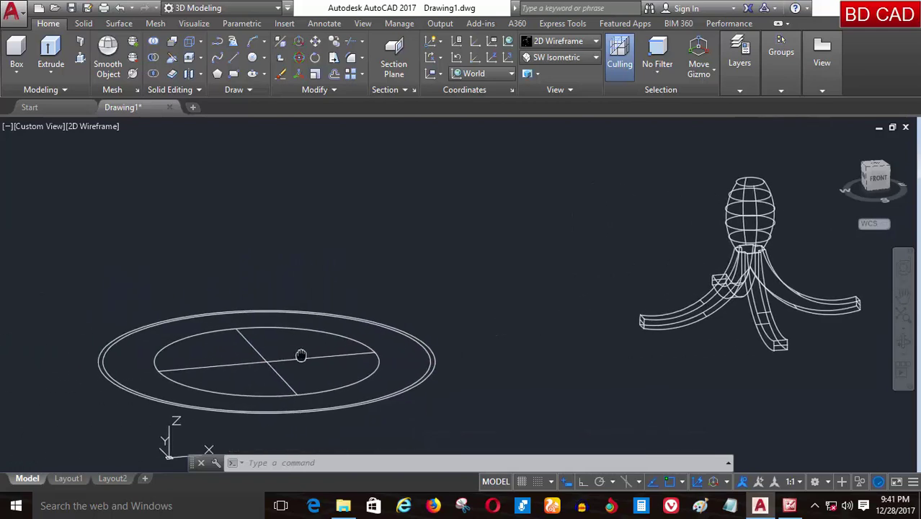
scroll(349, 367, "up", 2)
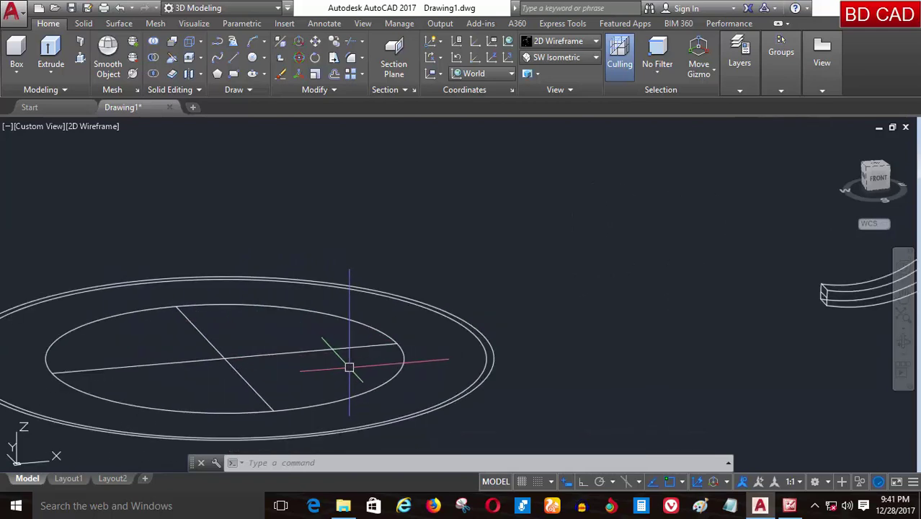
Extrude the outer tabletop ellipse to a height of 1
left_click(61, 52)
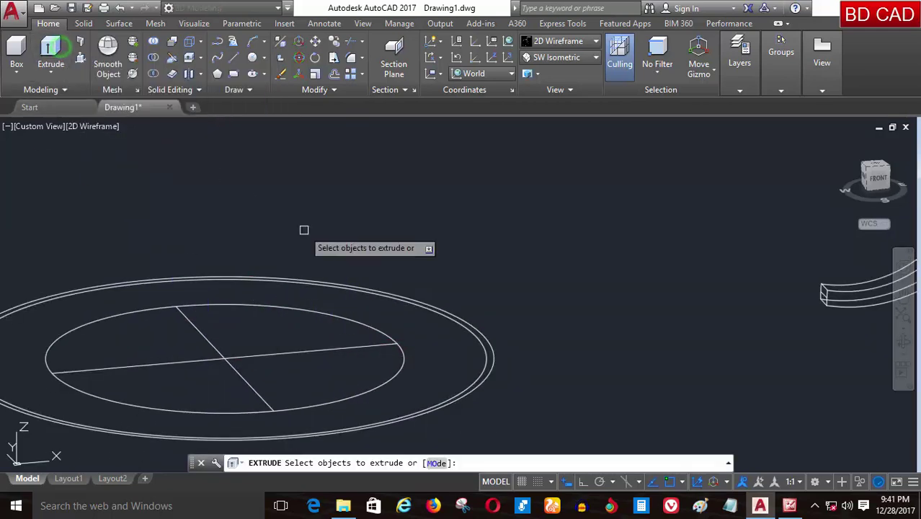
left_click(495, 356)
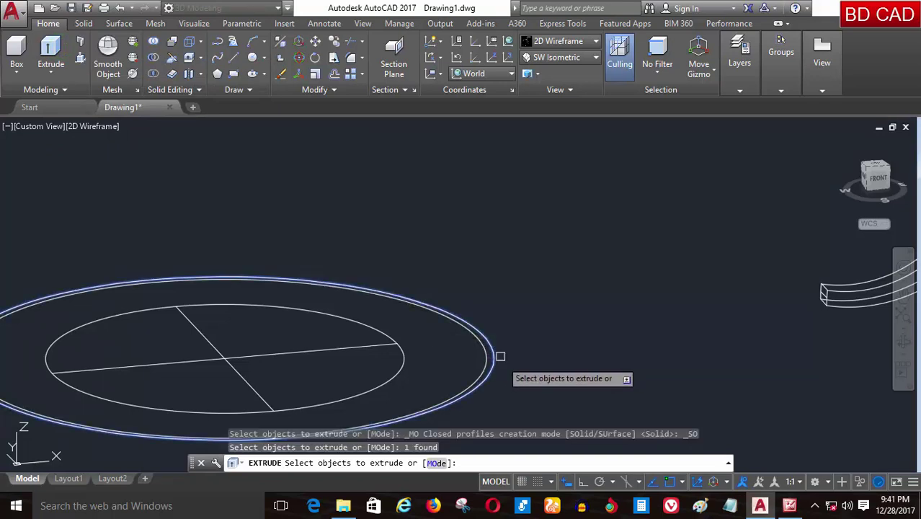
key("Return")
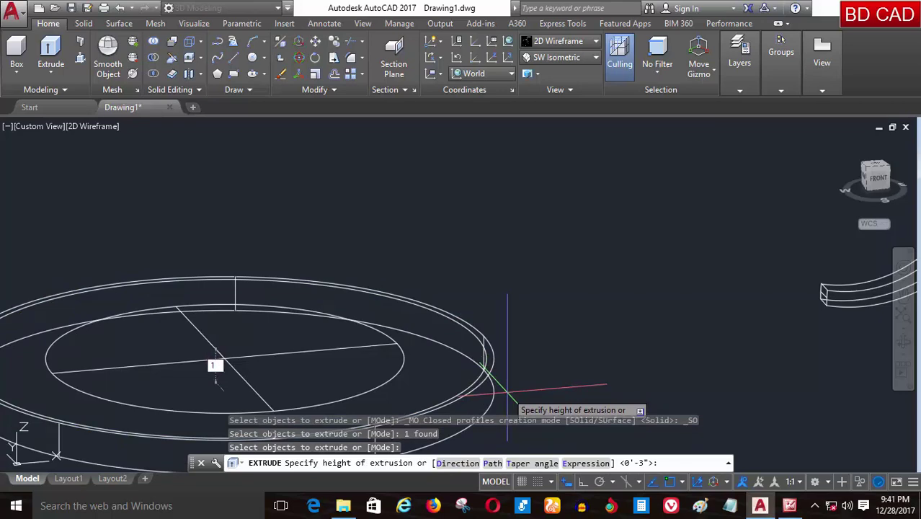
key("Return")
scroll(486, 352, "up", 3)
scroll(486, 353, "up", 2)
Extrude the next tabletop ellipse to a height of 1 as well
key("Return")
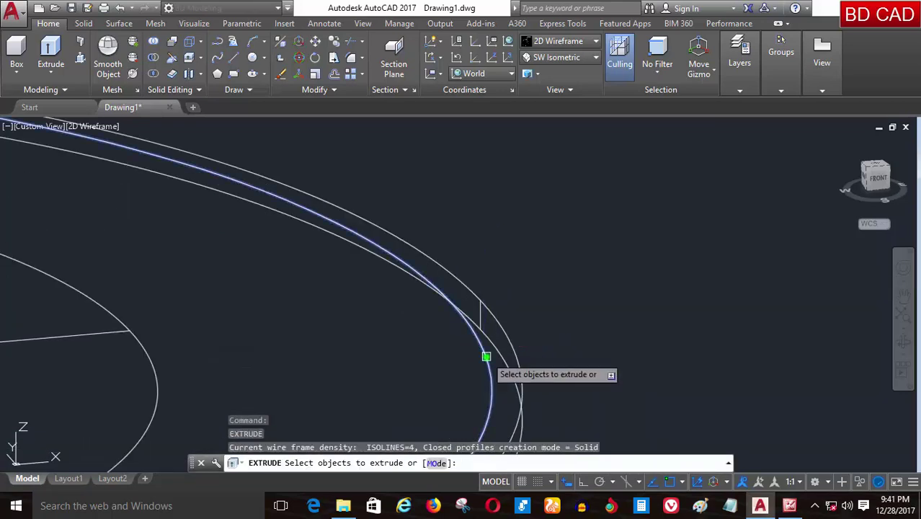
left_click(487, 356)
scroll(487, 359, "down", 3)
key("Return")
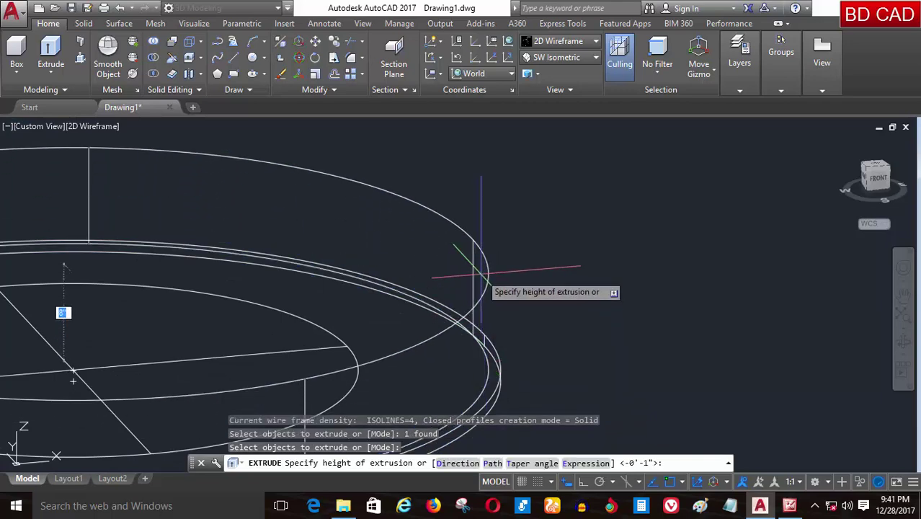
type("1")
key("Return")
scroll(481, 276, "down", 3)
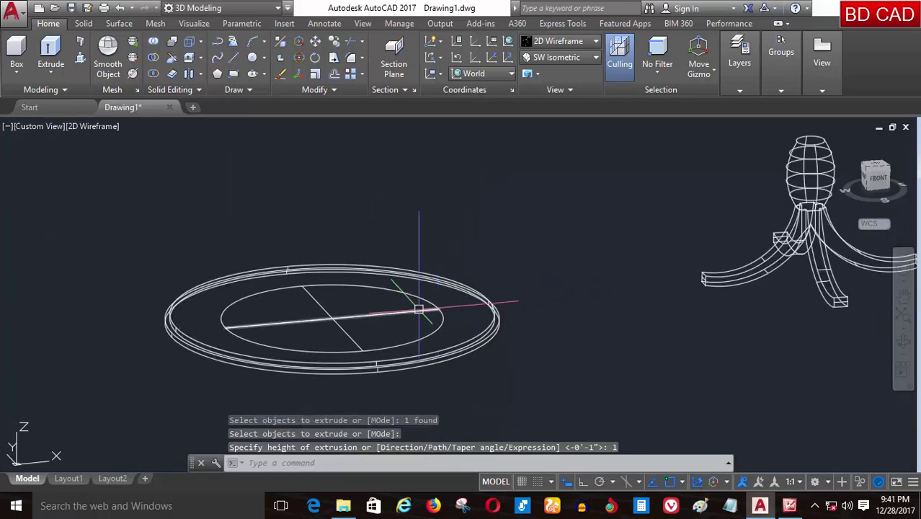
scroll(418, 310, "up", 2)
scroll(572, 366, "up", 2)
scroll(508, 326, "up", 3)
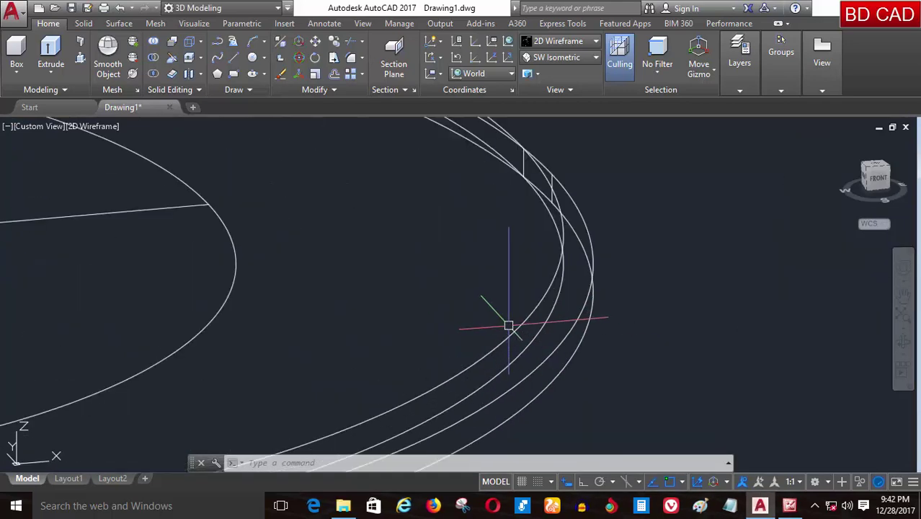
scroll(508, 325, "down", 4)
left_click(90, 126)
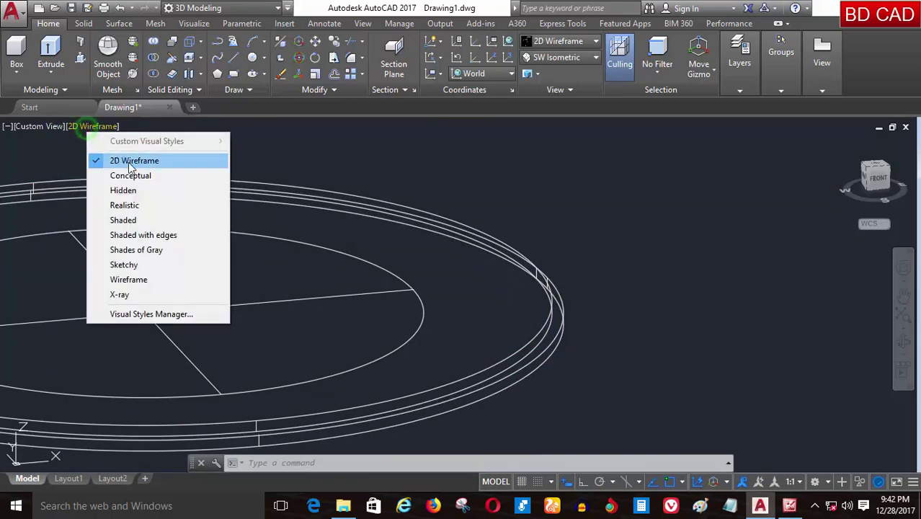
Switch to the Shaded with edges visual style to view the stacked tabletop discs as solids
left_click(144, 235)
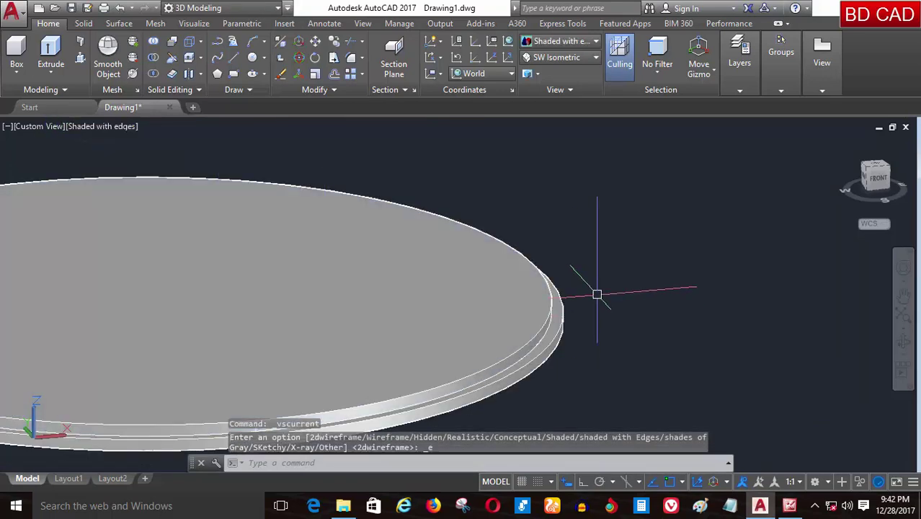
scroll(584, 303, "up", 2)
scroll(541, 331, "down", 3)
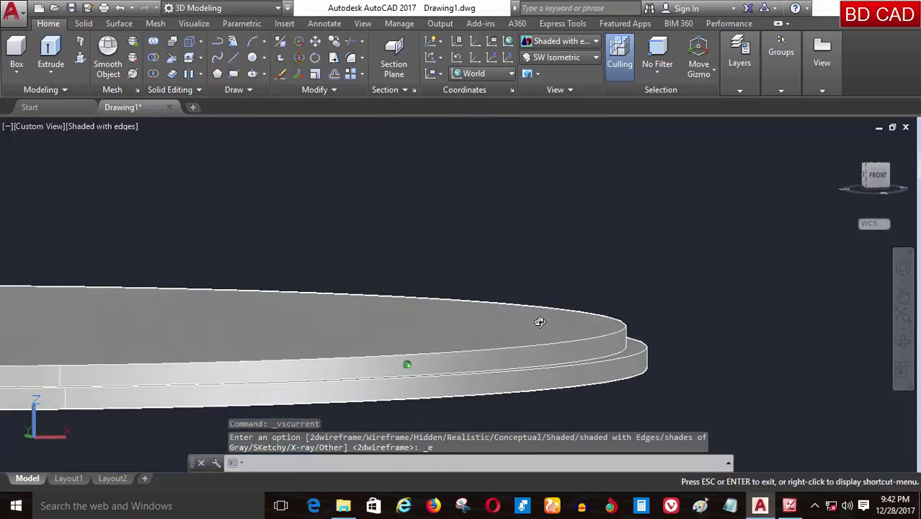
scroll(541, 325, "up", 1)
scroll(541, 338, "up", 1)
scroll(548, 341, "up", 1)
scroll(559, 346, "down", 2)
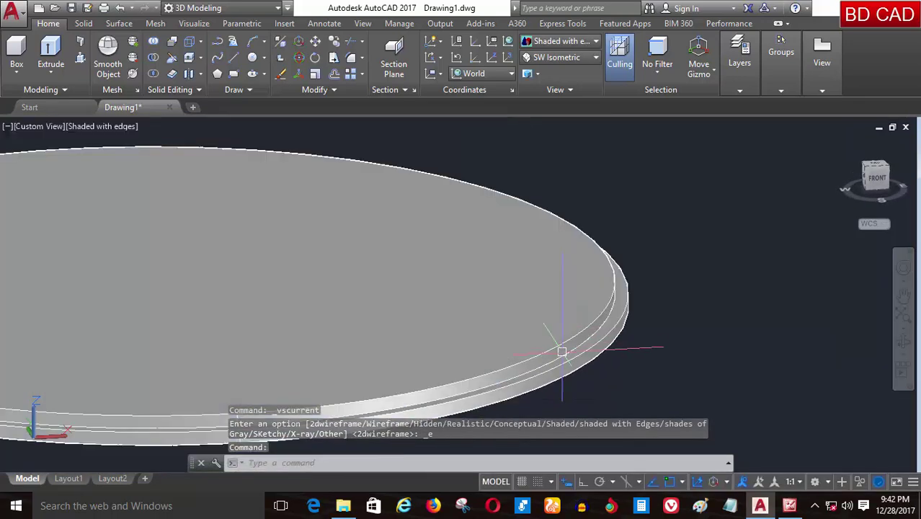
scroll(561, 349, "up", 1)
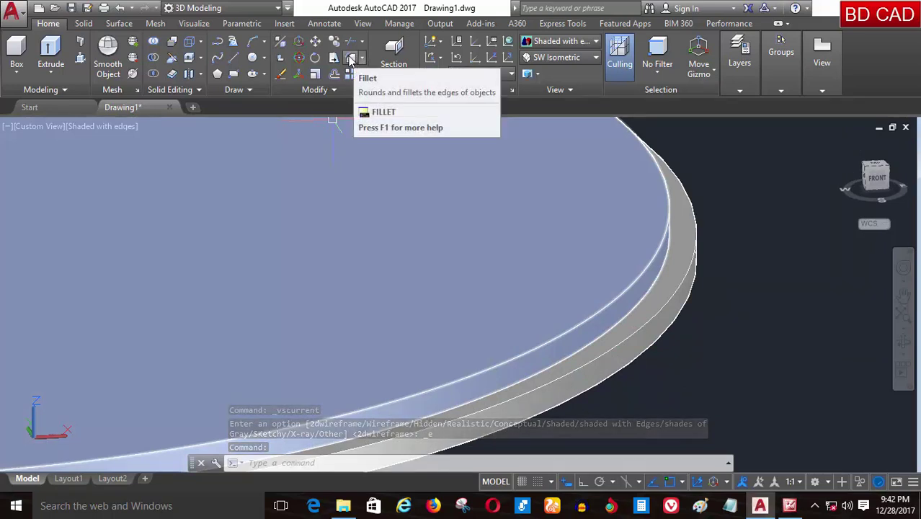
Fillet the top rim edge of the tabletop disc with a radius of 1
left_click(351, 60)
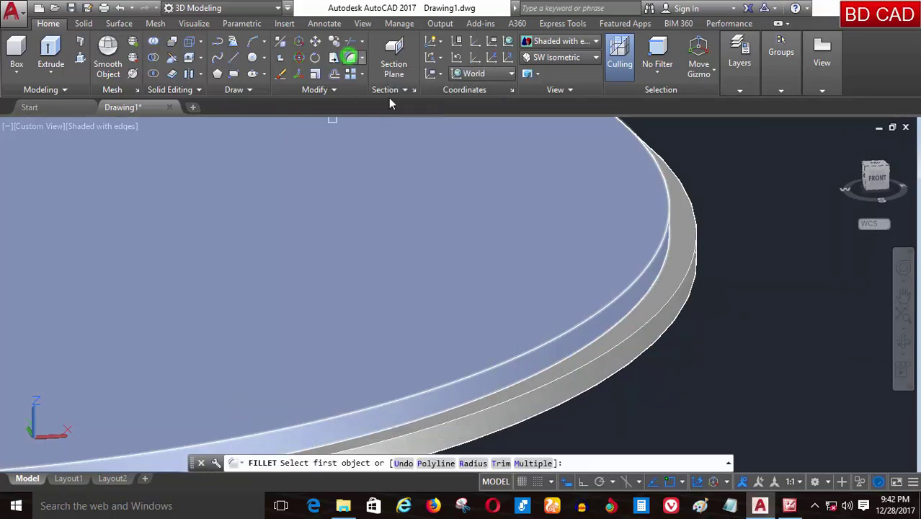
left_click(475, 463)
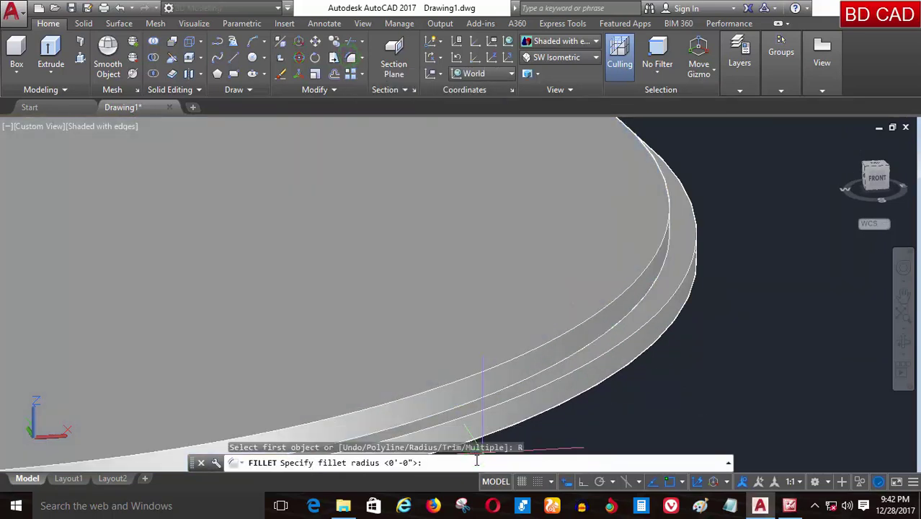
type("1")
key("Return")
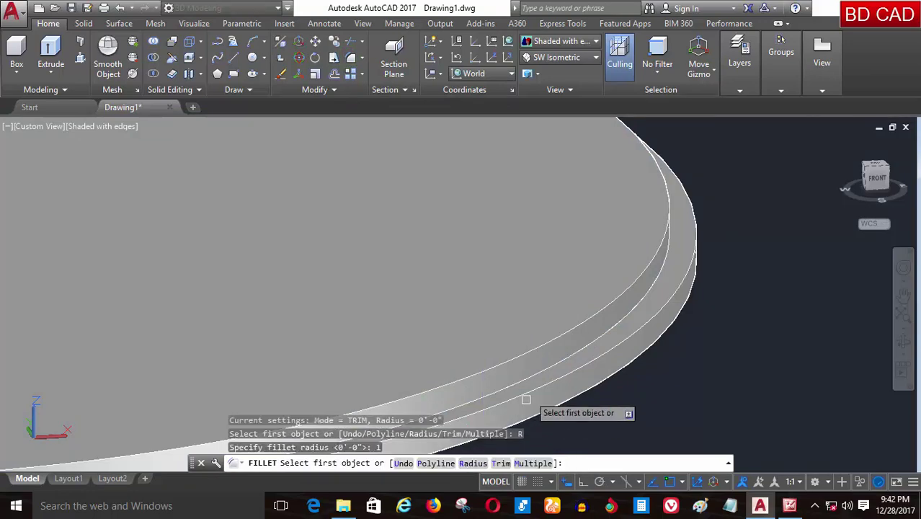
left_click(537, 344)
key("Return")
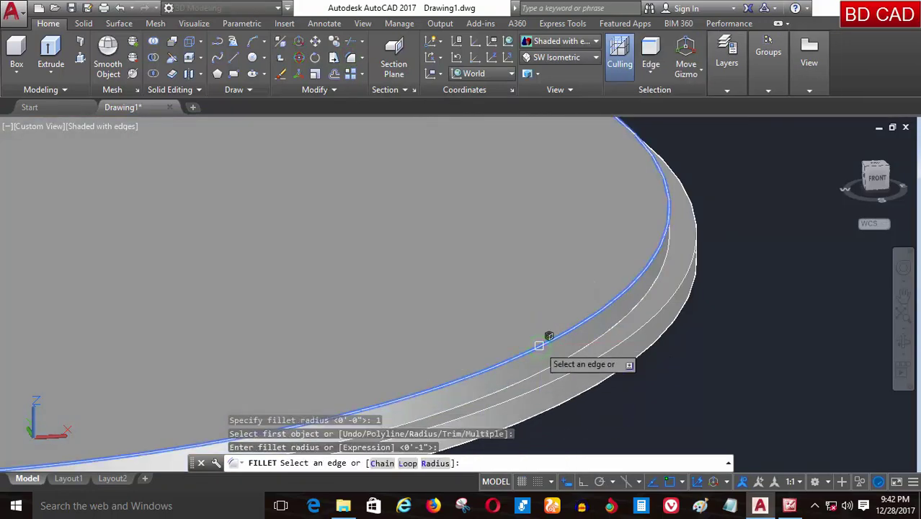
key("Return")
scroll(590, 316, "down", 3)
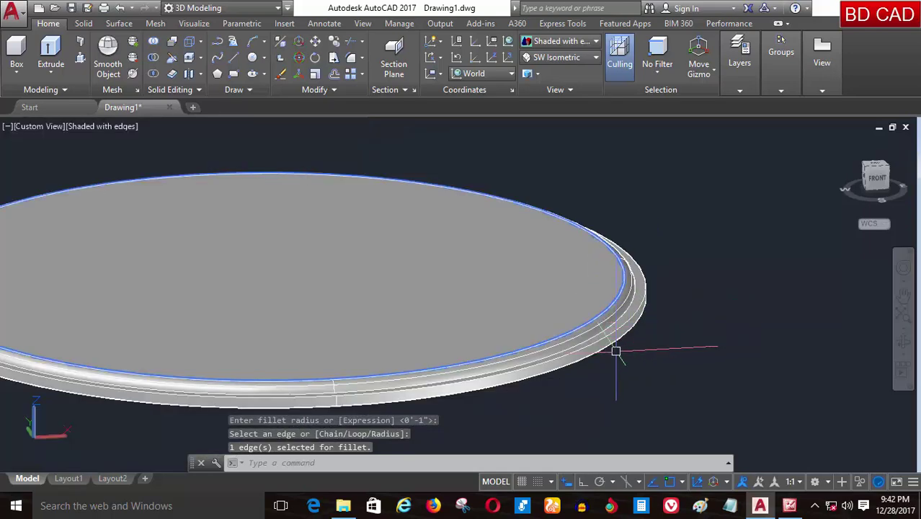
scroll(616, 349, "up", 4)
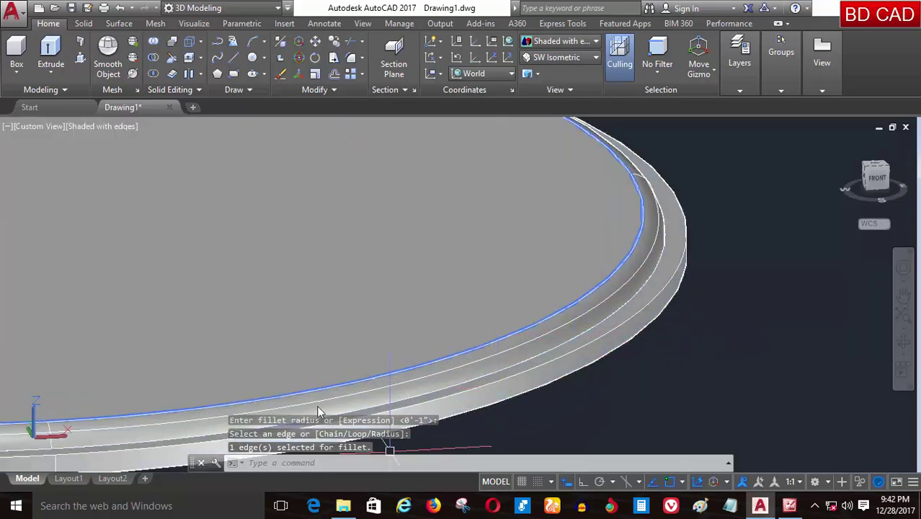
Fillet the lower rim edge of the disc with a radius of 0.5
left_click(347, 59)
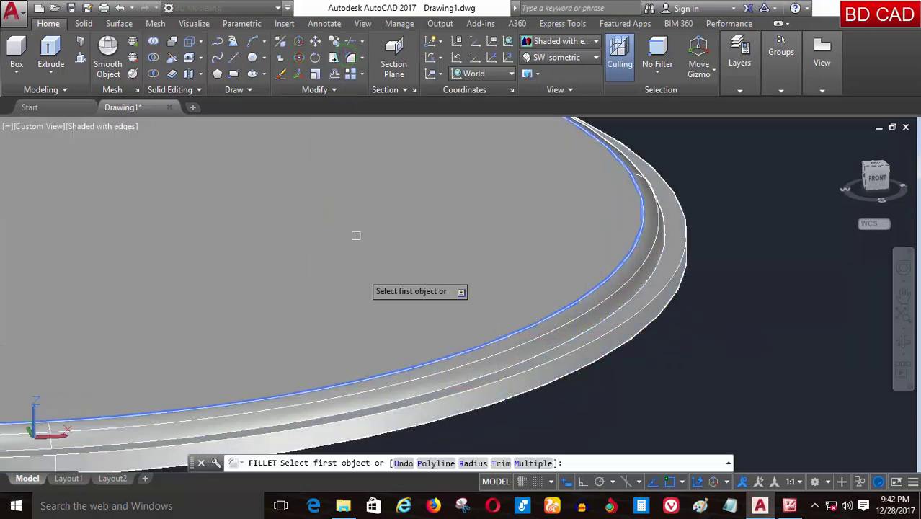
left_click(465, 462)
type(".5")
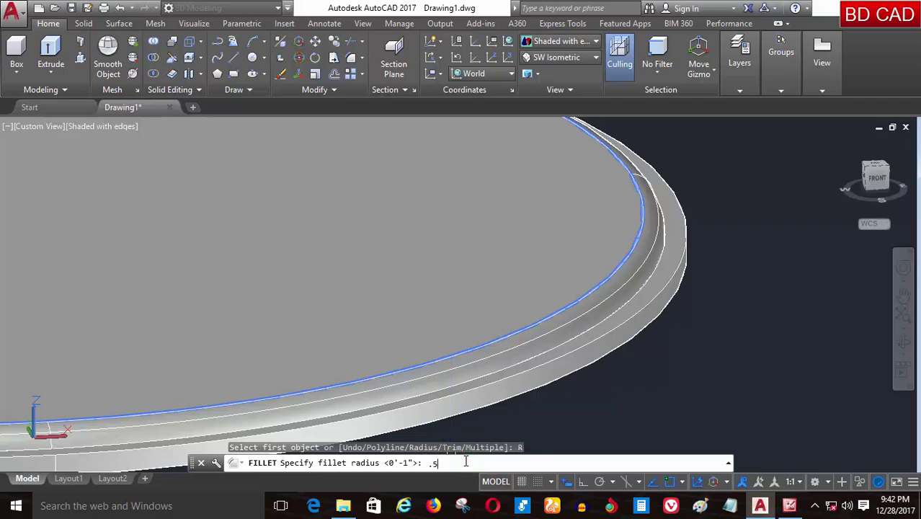
key("Return")
left_click(555, 358)
key("Return")
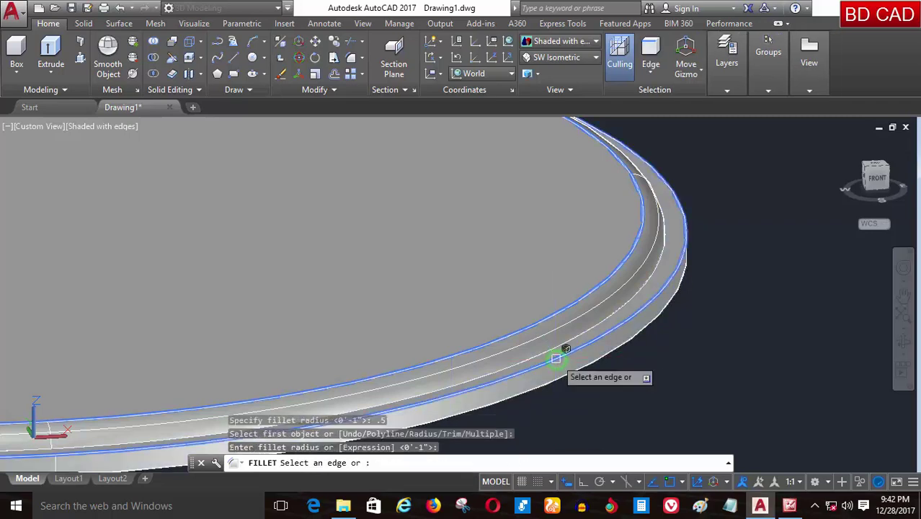
key("Return")
scroll(659, 370, "down", 3)
scroll(565, 299, "up", 1)
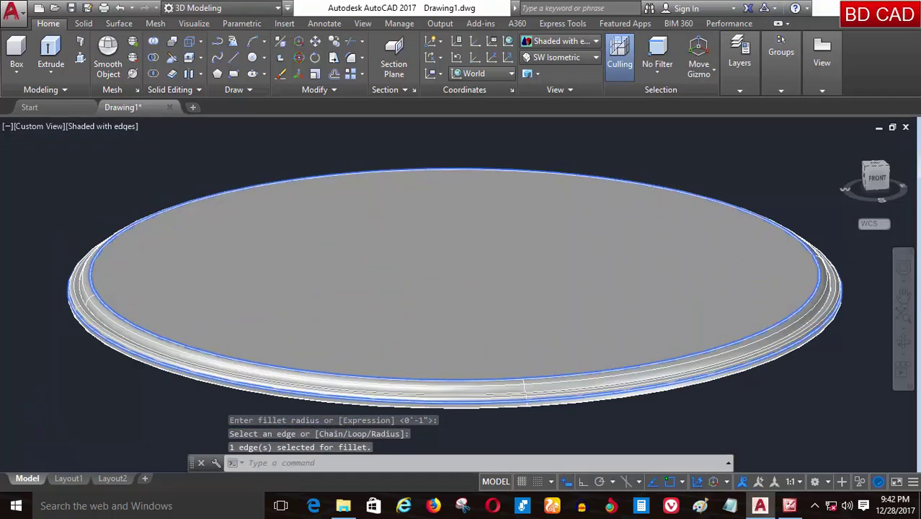
Switch the display back to the 2D Wireframe visual style
key("Escape")
key("Escape")
key("Escape")
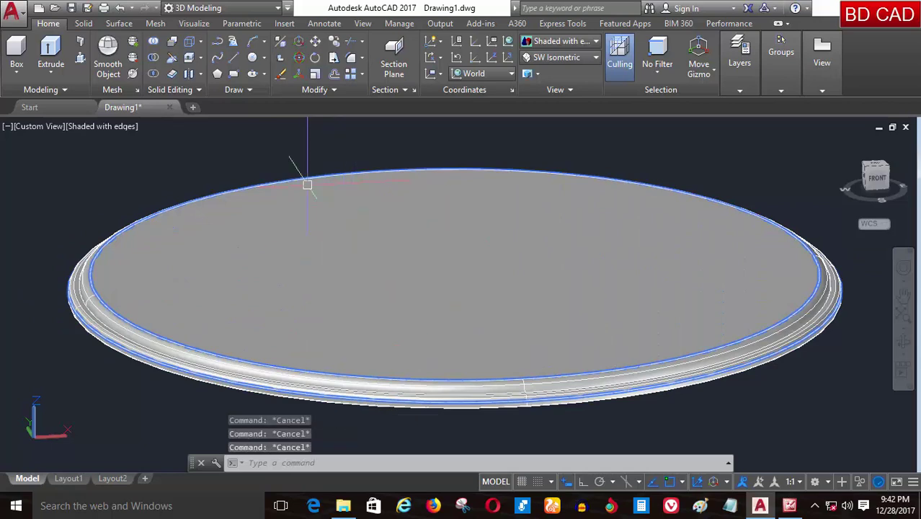
left_click(89, 126)
left_click(127, 158)
type("UNION")
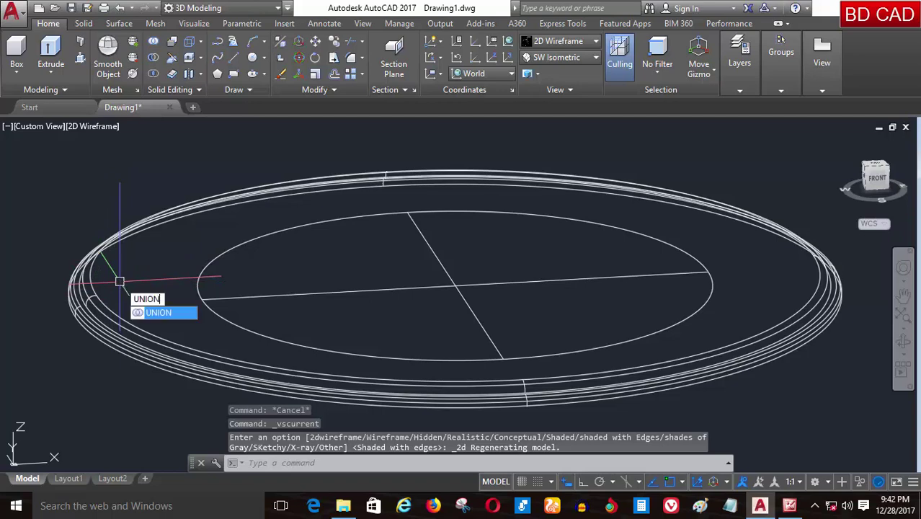
Window-select both tabletop rings and UNION them into a single solid
key("Return")
left_click(119, 282)
left_click(72, 364)
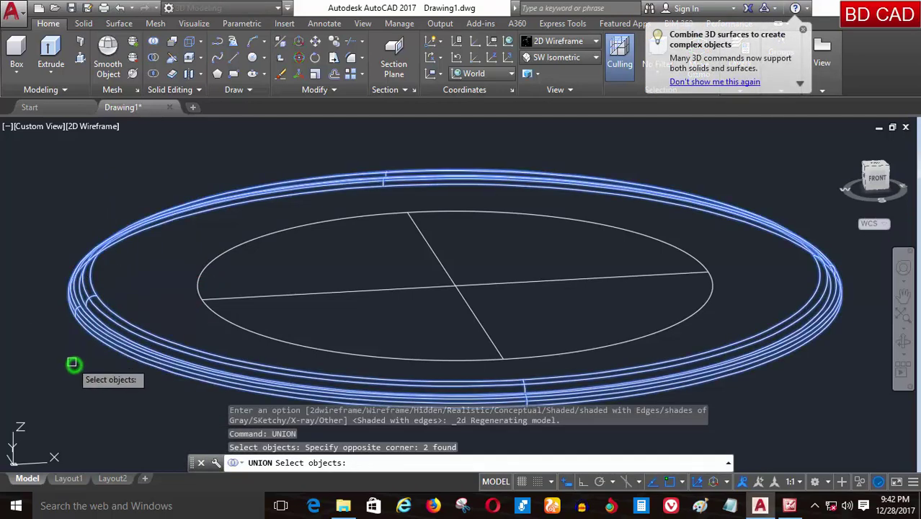
key("Return")
middle_click_drag(275, 312, 220, 328)
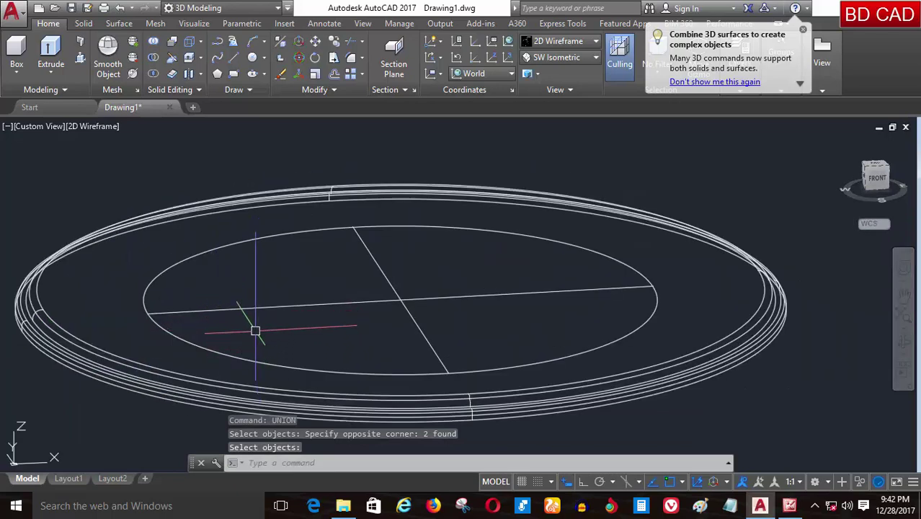
scroll(254, 321, "down", 2)
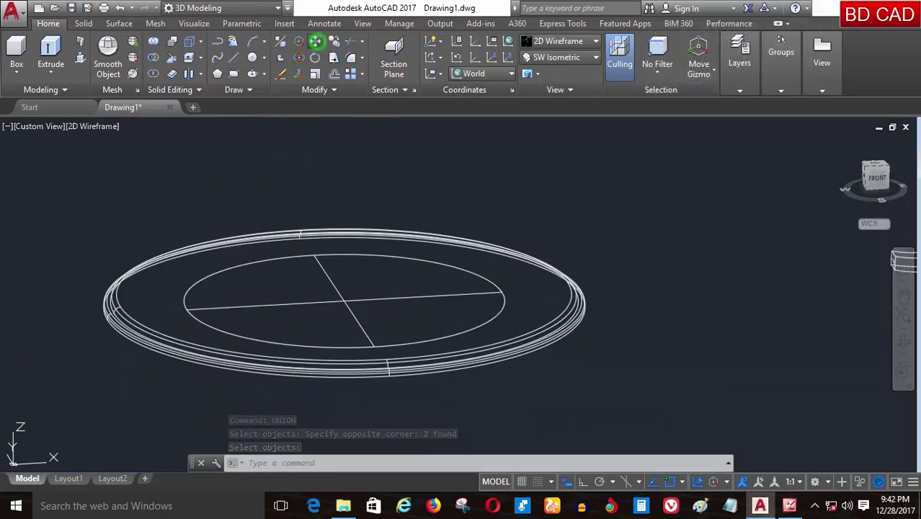
Start moving the merged tabletop, selecting it and picking its base point
left_click(316, 41)
left_click_drag(551, 257, 541, 252)
scroll(328, 281, "up", 2)
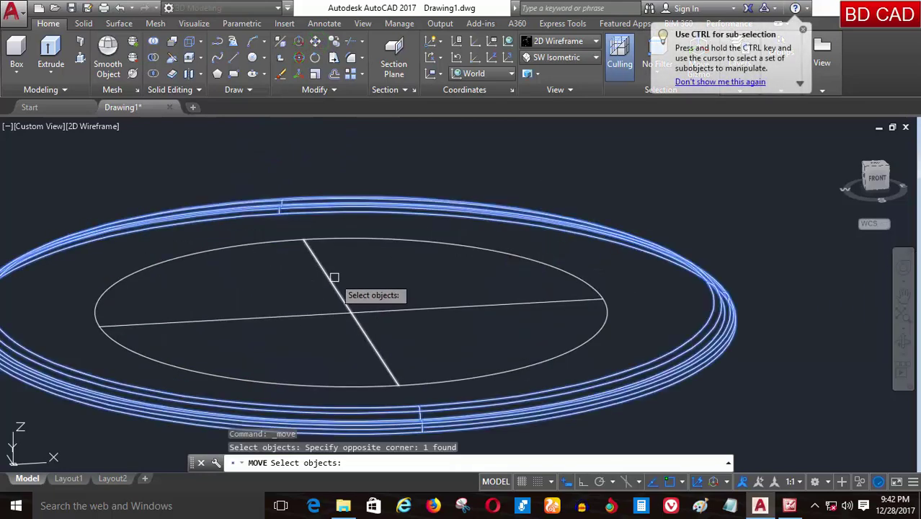
key("Return")
left_click(351, 311)
scroll(245, 354, "down", 3)
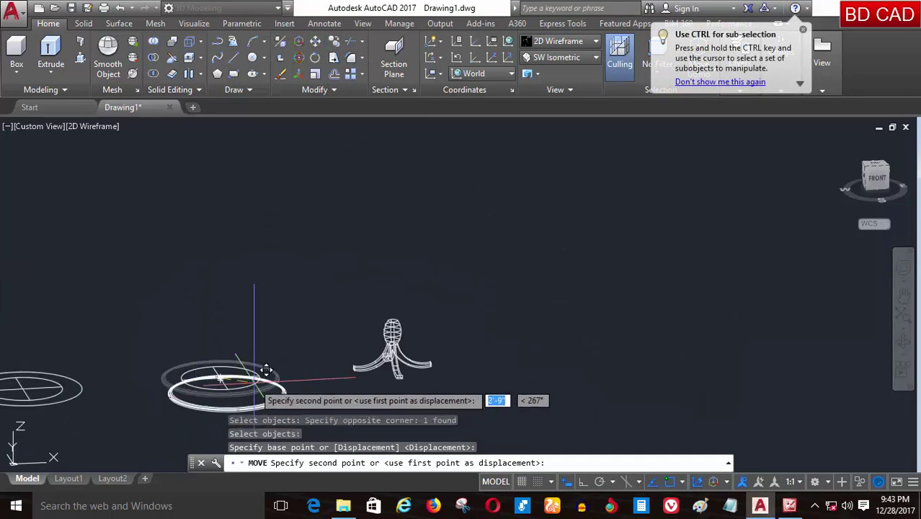
scroll(371, 331, "up", 2)
scroll(412, 290, "up", 3)
scroll(416, 302, "up", 2)
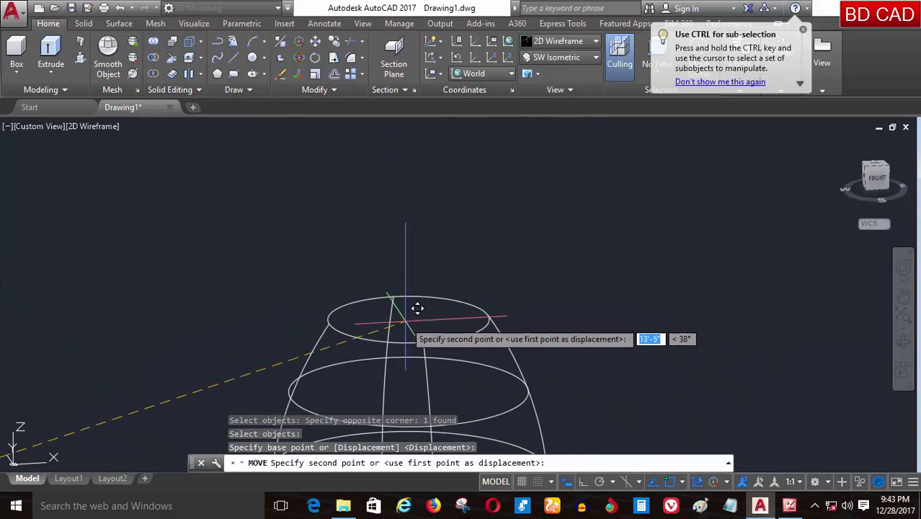
scroll(417, 309, "down", 2)
scroll(436, 296, "down", 1)
Place the tabletop on top of the pedestal base to assemble the table
left_click(426, 308)
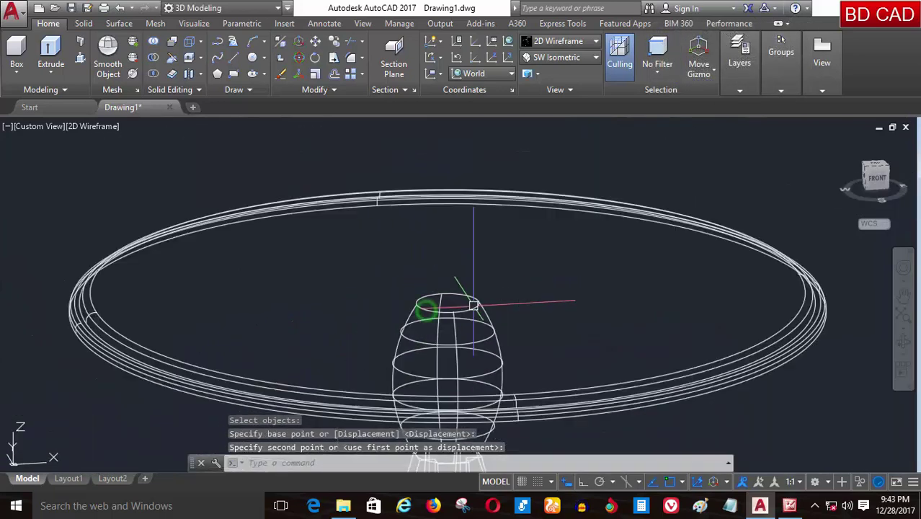
scroll(461, 309, "down", 3)
scroll(452, 317, "up", 2)
key("Escape")
scroll(443, 310, "down", 2)
scroll(438, 301, "up", 3)
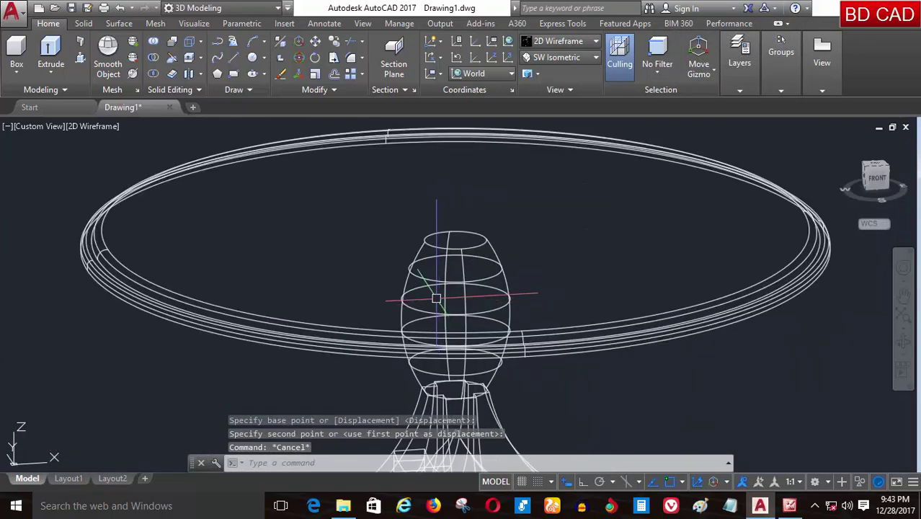
scroll(436, 298, "down", 3)
middle_click_drag(437, 298, 310, 249, "shift")
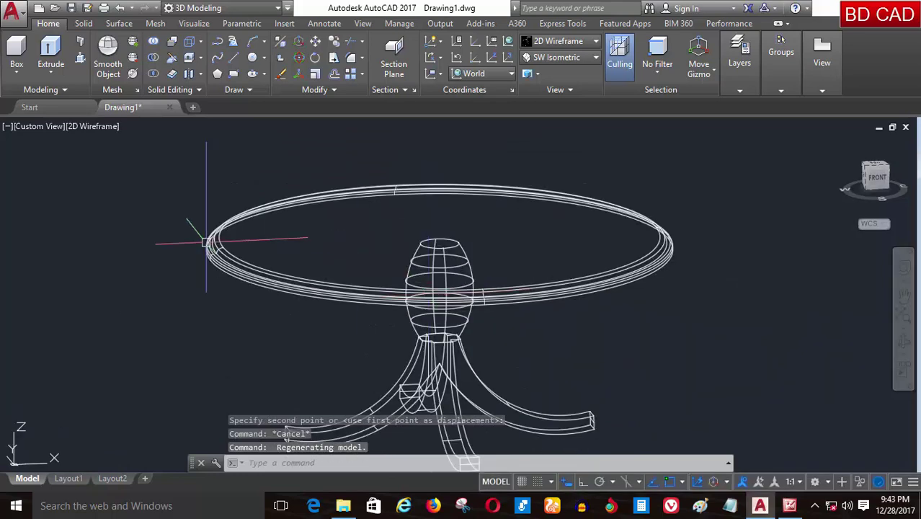
Set the visual style to Shaded with edges
left_click(92, 127)
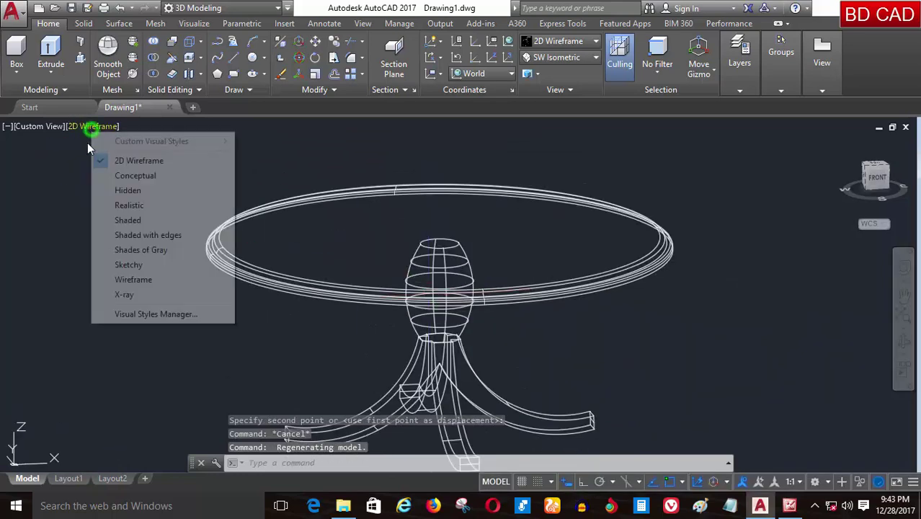
left_click(157, 241)
scroll(531, 304, "up", 2)
scroll(591, 308, "down", 3)
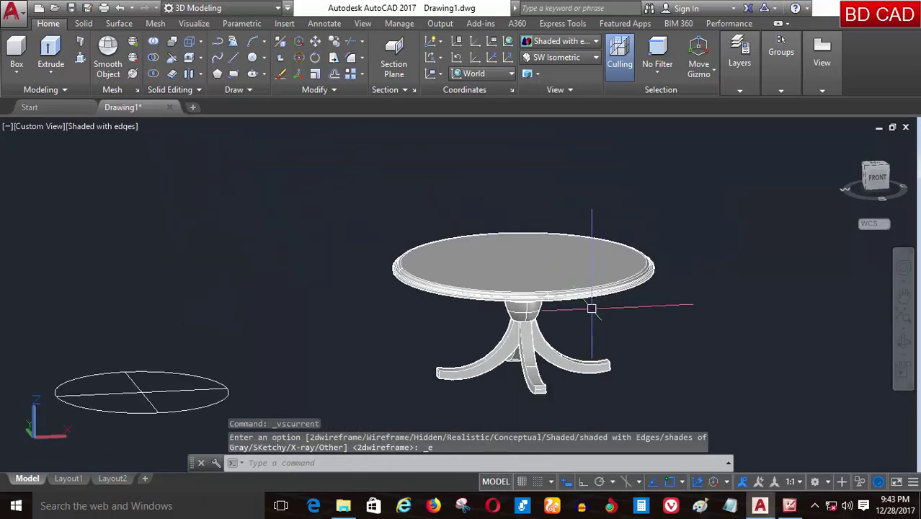
Orbit to a low front view and zoom to inspect the rounded tabletop and curved legs
mouse_move(592, 309)
middle_mouse_down("shift")
mouse_move(535, 286)
mouse_move(539, 257)
middle_mouse_up("shift")
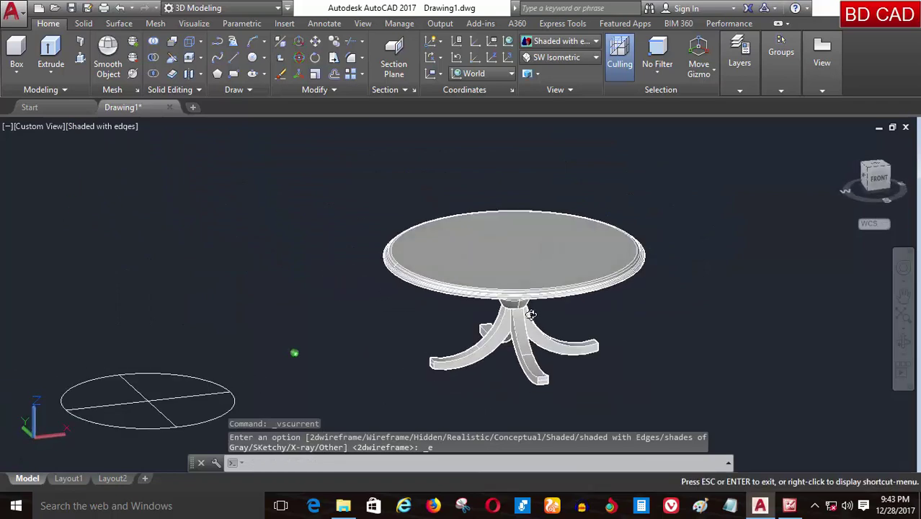
scroll(539, 257, "up", 3)
scroll(539, 257, "down", 2)
scroll(395, 278, "up", 4)
scroll(400, 292, "down", 4)
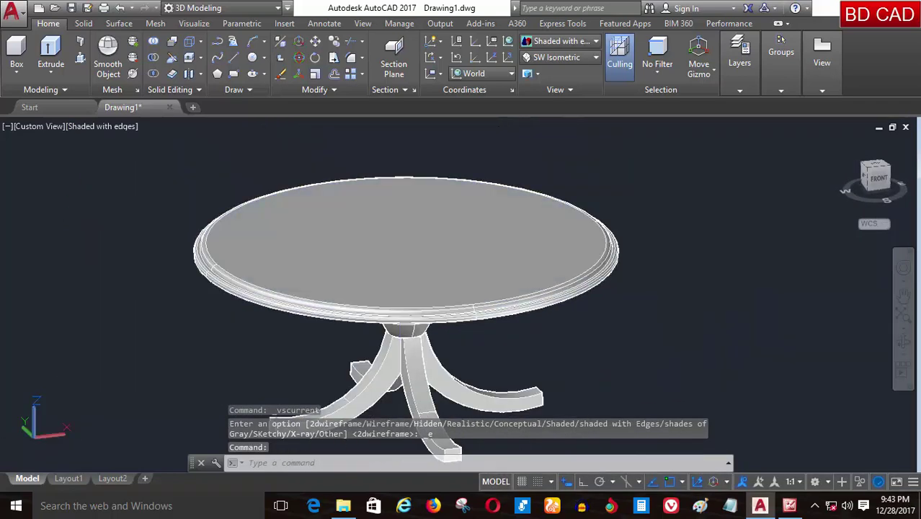
right_click(403, 309, "shift")
key("Escape")
scroll(382, 281, "up", 2)
scroll(427, 292, "down", 4)
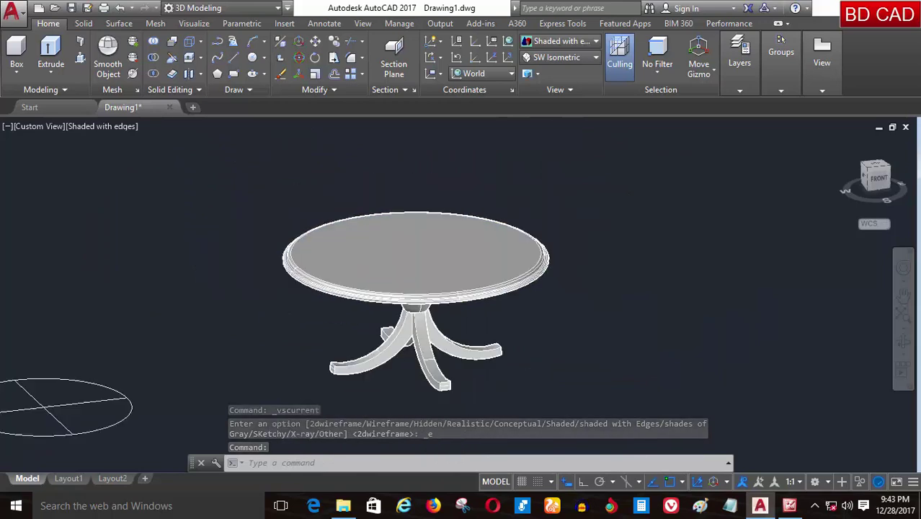
scroll(431, 293, "up", 5)
scroll(411, 288, "down", 2)
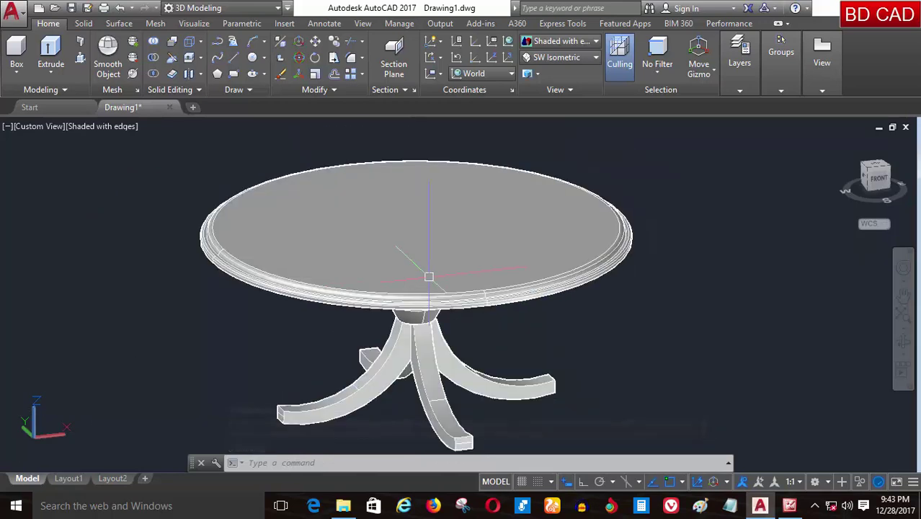
scroll(418, 277, "up", 1)
Open the Materials Browser and filter the Autodesk library to wood materials only
left_click(197, 25)
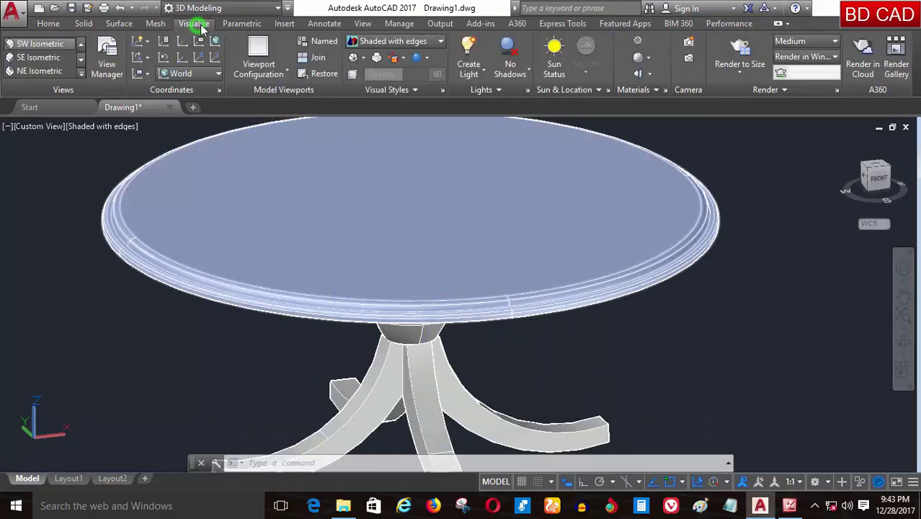
left_click(638, 43)
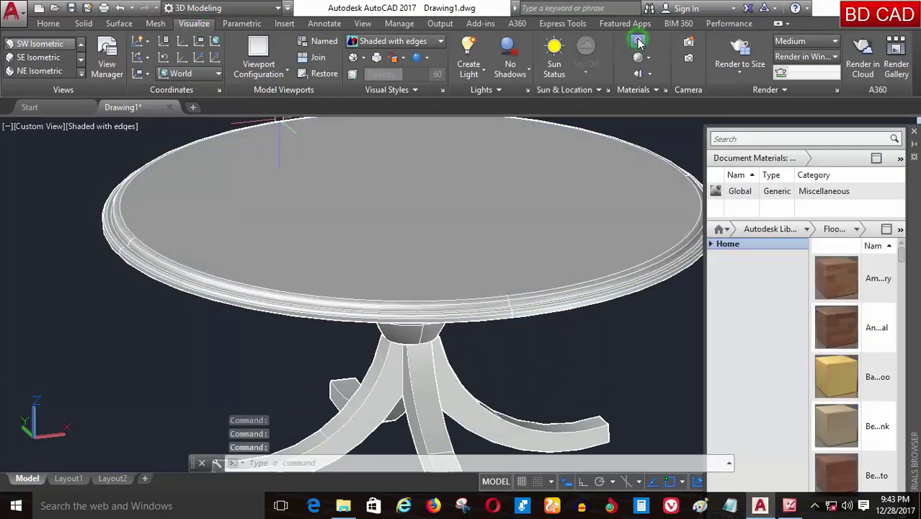
scroll(461, 231, "down", 2)
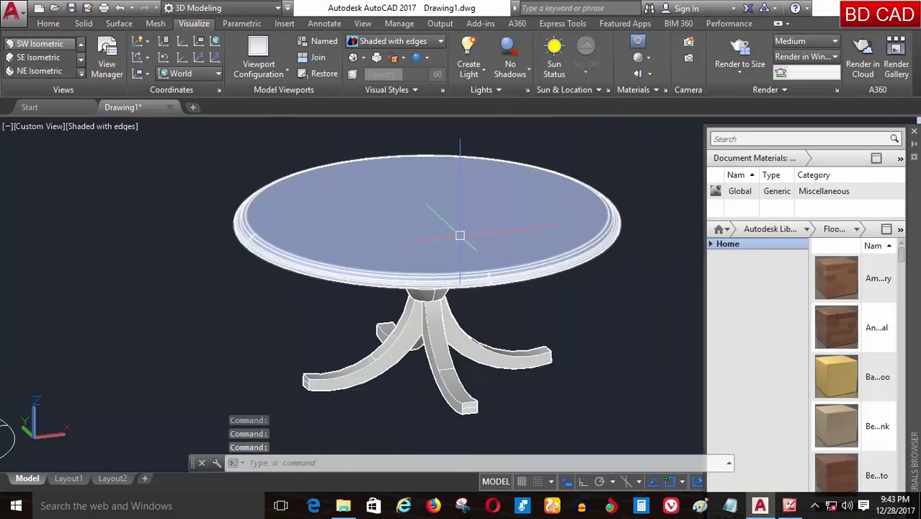
scroll(454, 232, "up", 2)
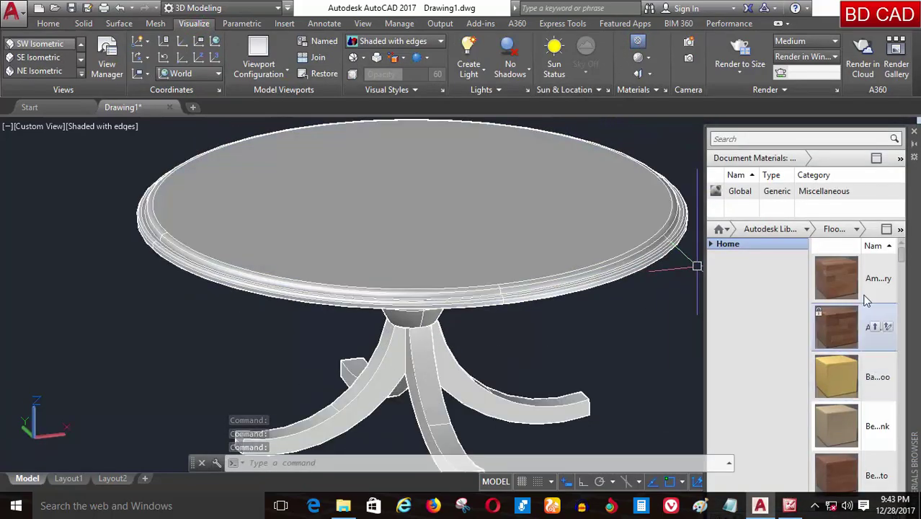
left_click(807, 229)
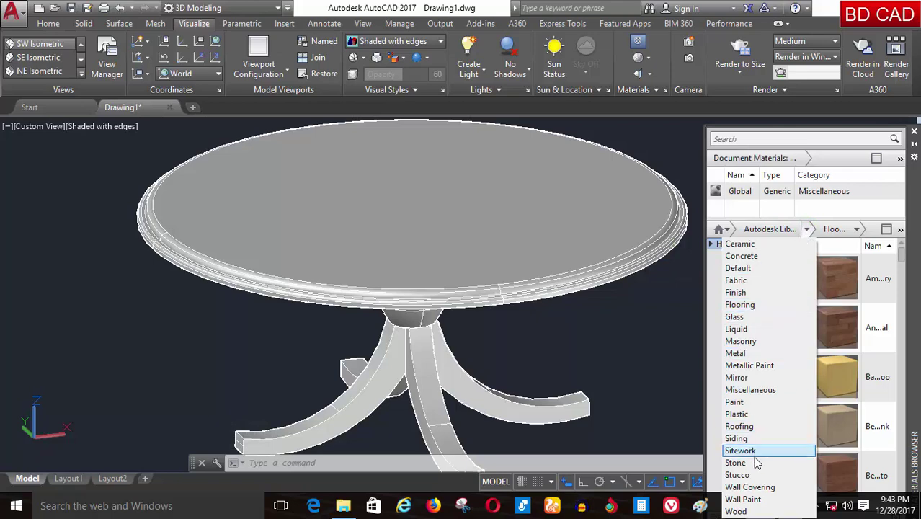
left_click(739, 511)
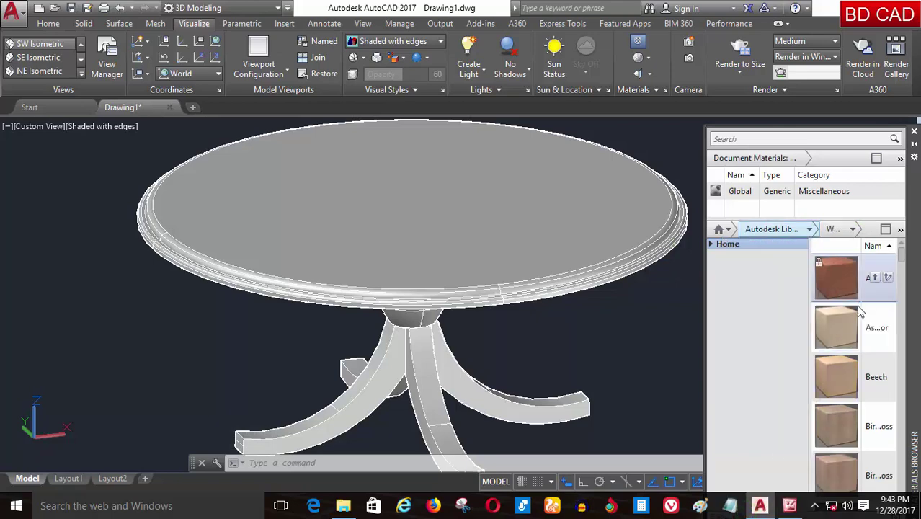
scroll(836, 353, "down", 5)
Apply a dark wood material to the round tabletop
left_click(601, 252)
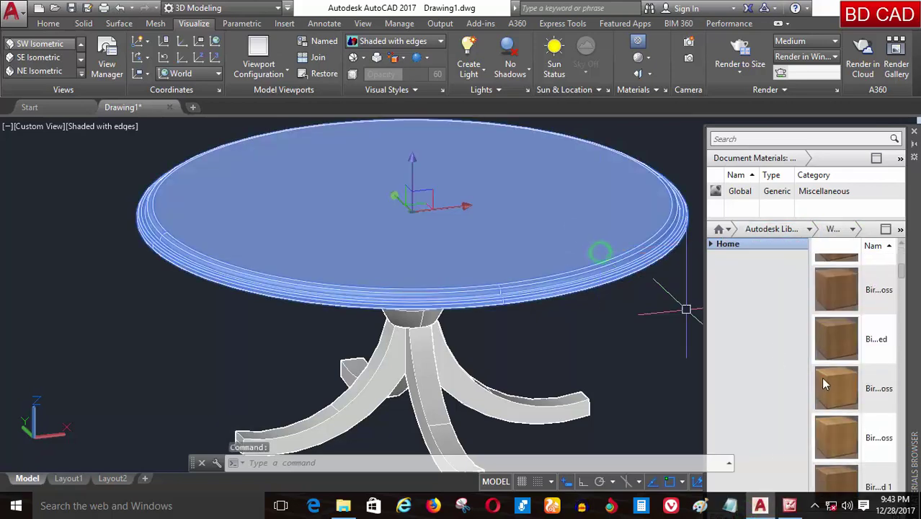
scroll(854, 375, "down", 3)
scroll(864, 397, "down", 2)
scroll(864, 397, "up", 1)
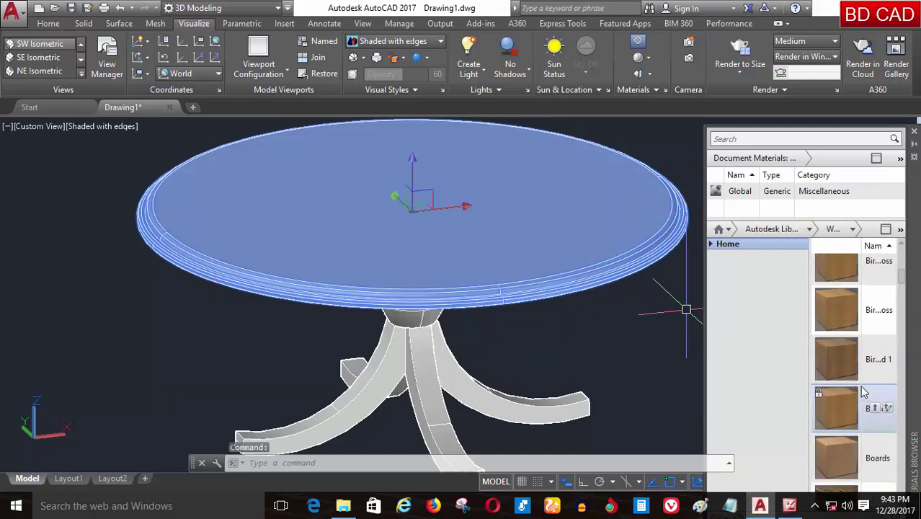
scroll(864, 393, "down", 2)
scroll(864, 390, "down", 2)
scroll(864, 390, "down", 1)
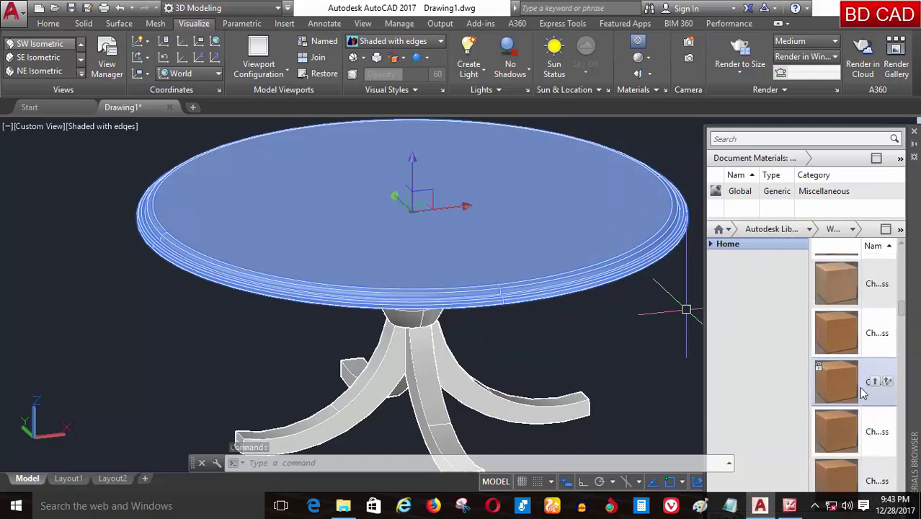
scroll(865, 374, "down", 1)
scroll(866, 350, "up", 2)
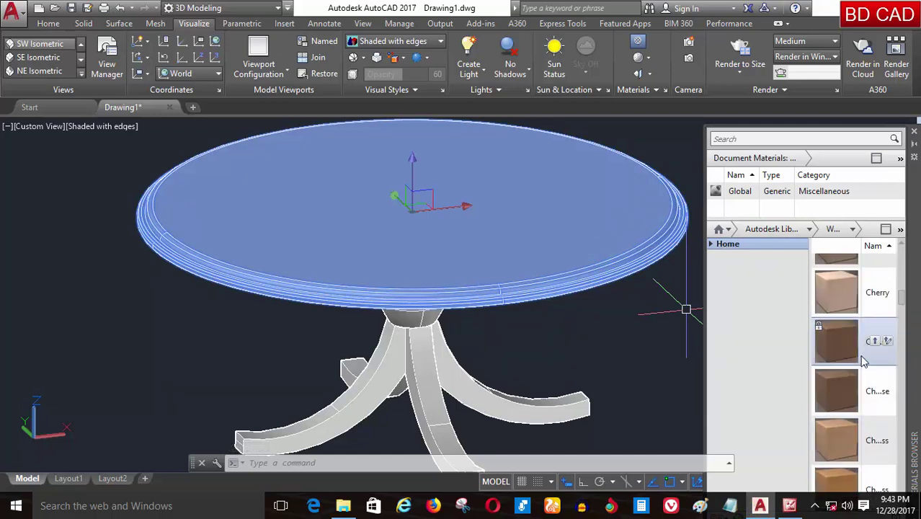
scroll(864, 361, "up", 1)
scroll(864, 360, "down", 3)
scroll(864, 368, "down", 3)
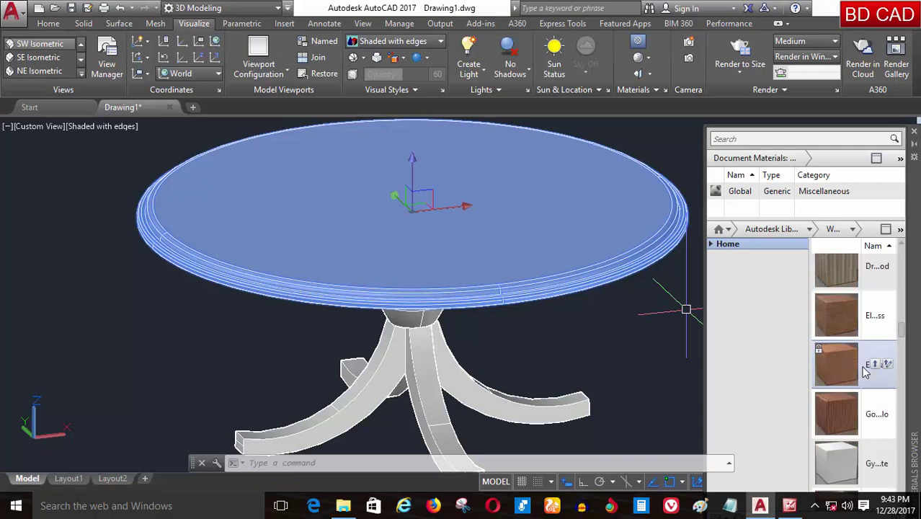
scroll(871, 361, "up", 2)
scroll(876, 338, "up", 1)
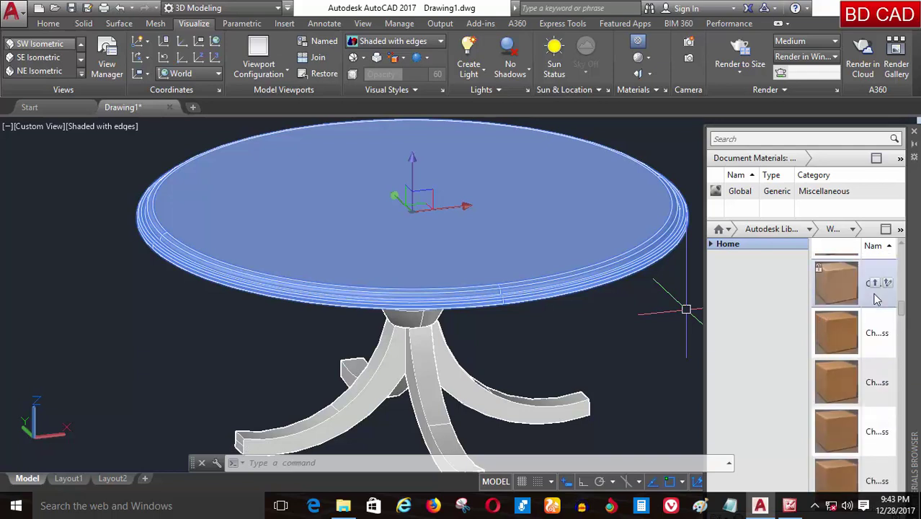
scroll(876, 295, "up", 1)
scroll(870, 390, "down", 3)
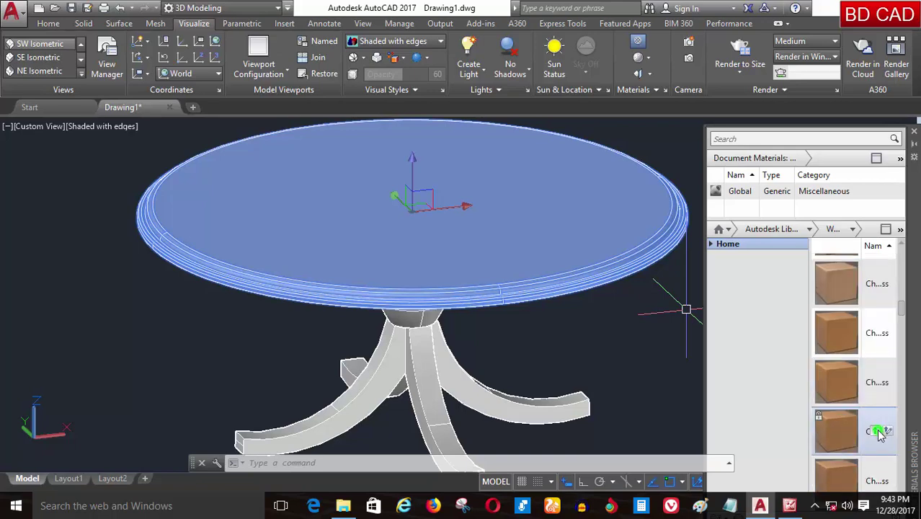
left_click(879, 432)
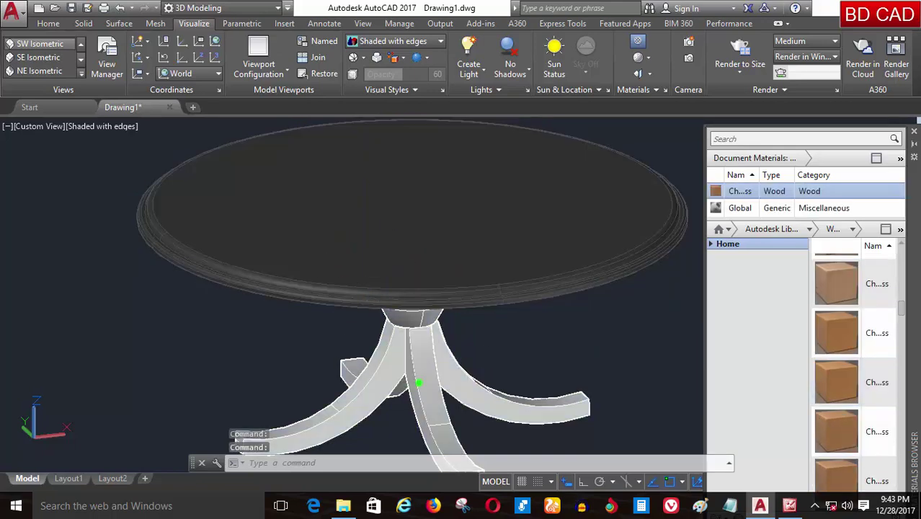
With the curved legs and pedestal base selected, add a wood material to the drawing
left_click(418, 383)
scroll(837, 332, "down", 2)
scroll(839, 354, "down", 2)
scroll(846, 374, "down", 3)
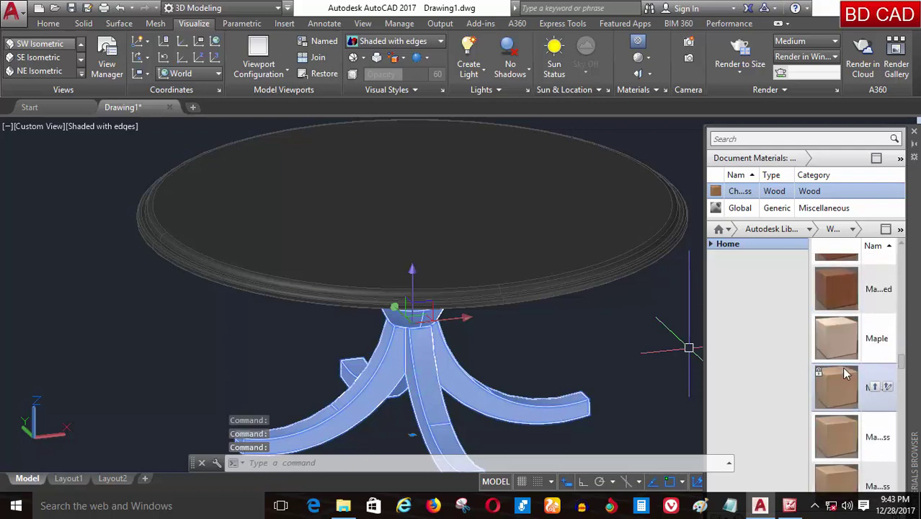
scroll(848, 374, "down", 2)
scroll(851, 377, "down", 2)
scroll(854, 383, "down", 3)
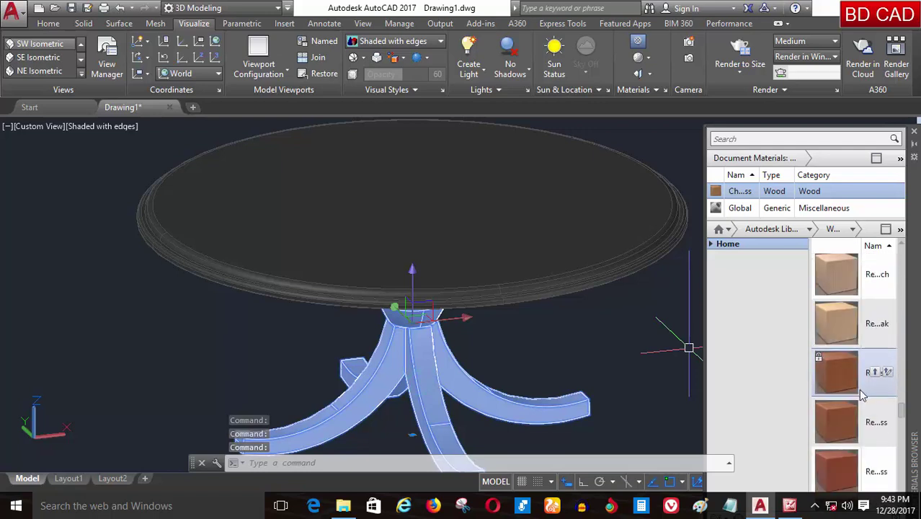
scroll(858, 393, "down", 2)
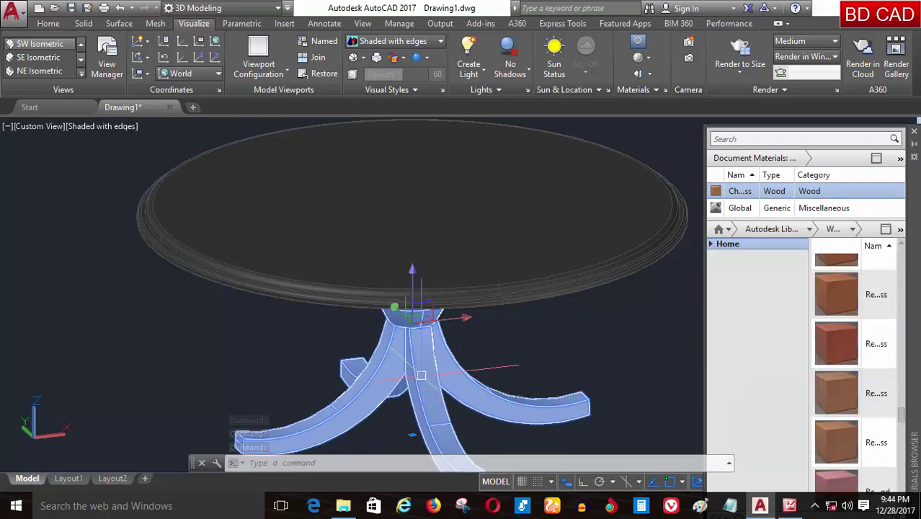
scroll(862, 425, "down", 2)
scroll(856, 405, "down", 2)
scroll(853, 395, "down", 2)
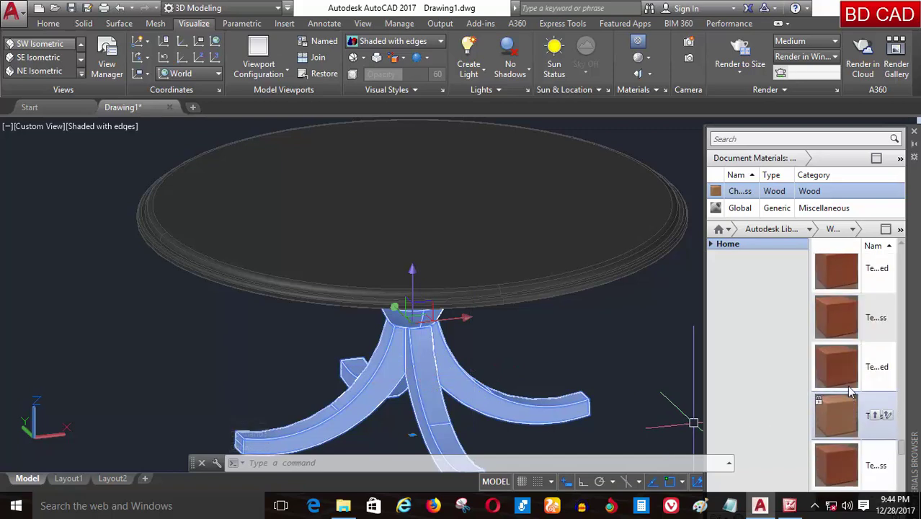
mouse_move(854, 366)
right_click(845, 370)
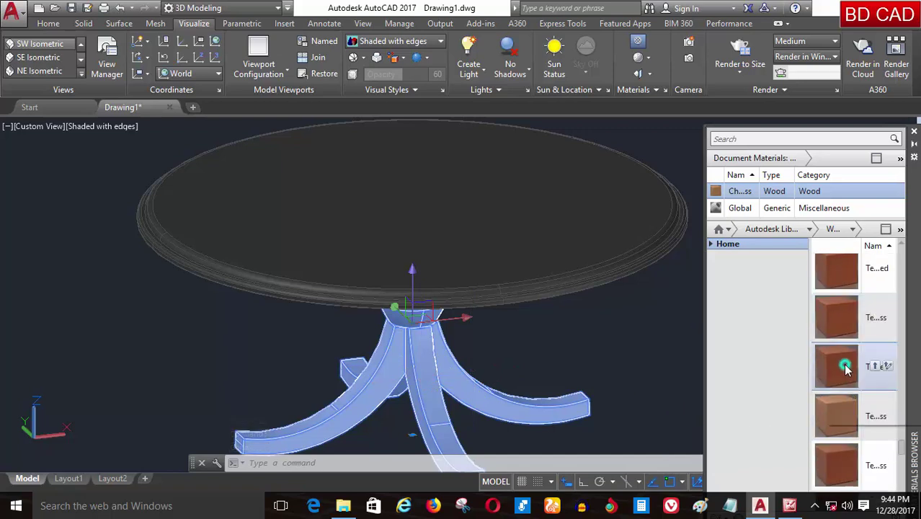
left_click(847, 373)
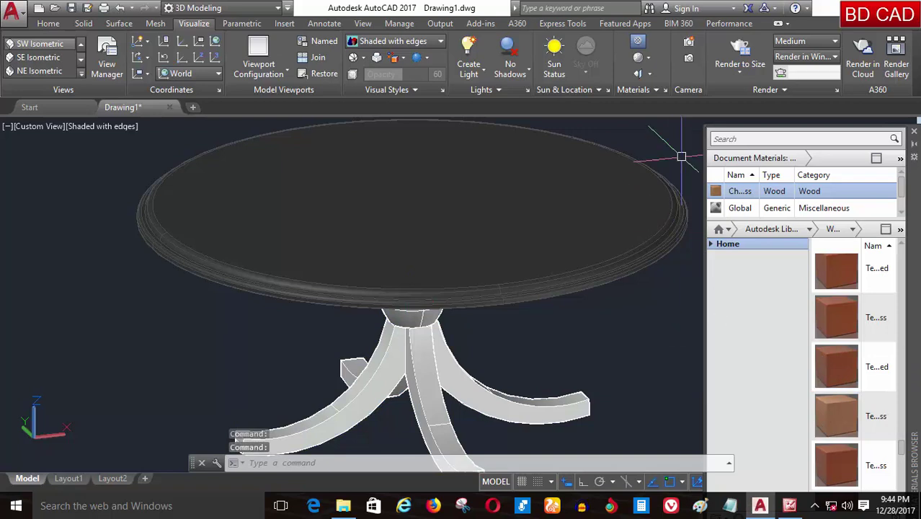
Switch material display to without textures, then back to materials with textures
left_click(649, 56)
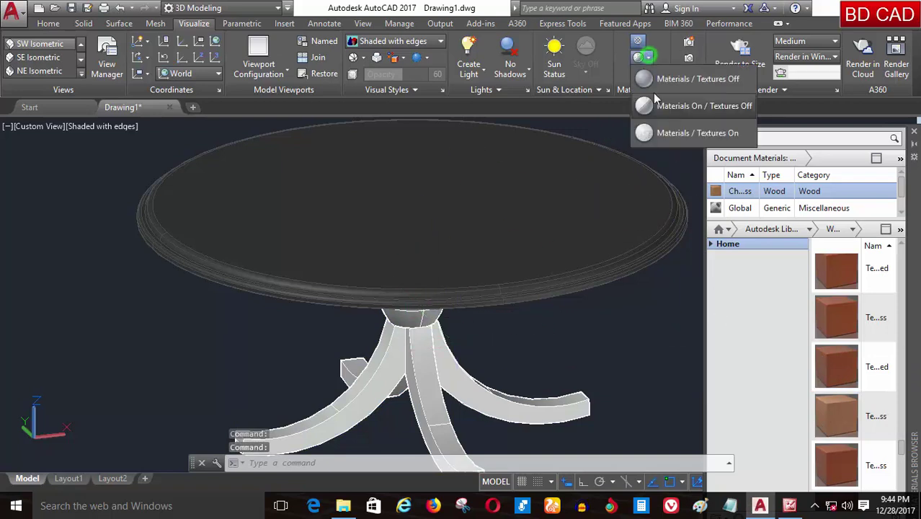
left_click(678, 110)
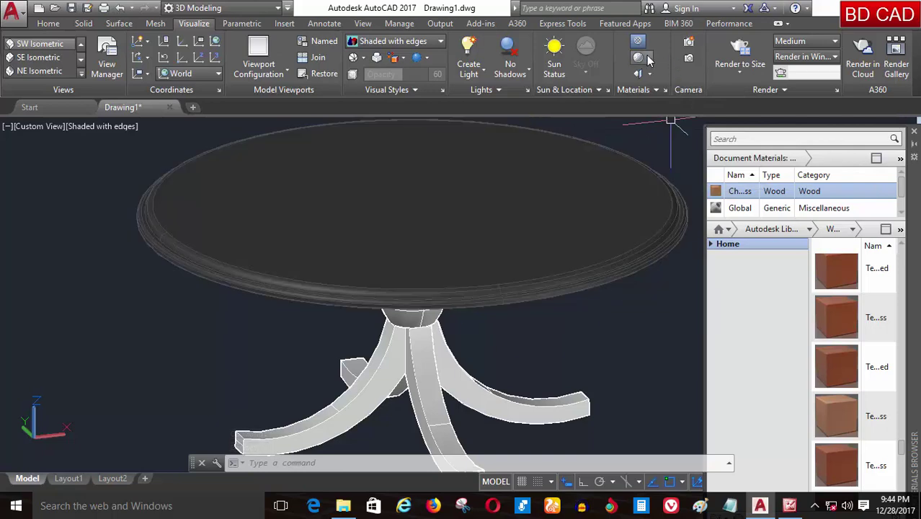
left_click(648, 60)
left_click(679, 135)
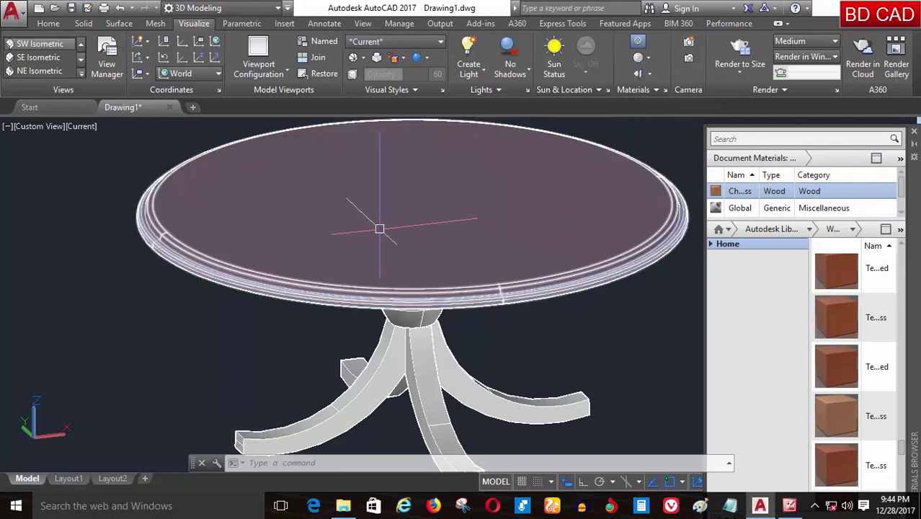
scroll(547, 439, "up", 1)
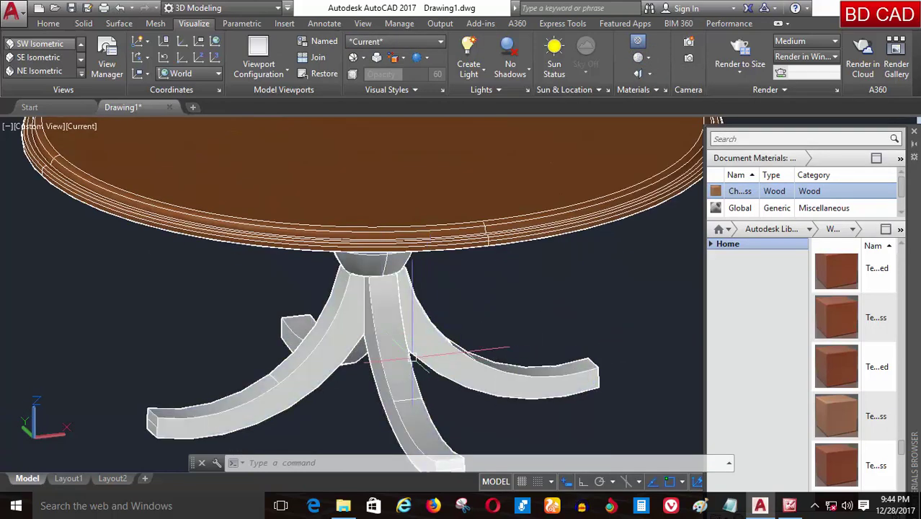
Assign the wood material to the curved legs and pedestal base
left_click(389, 348)
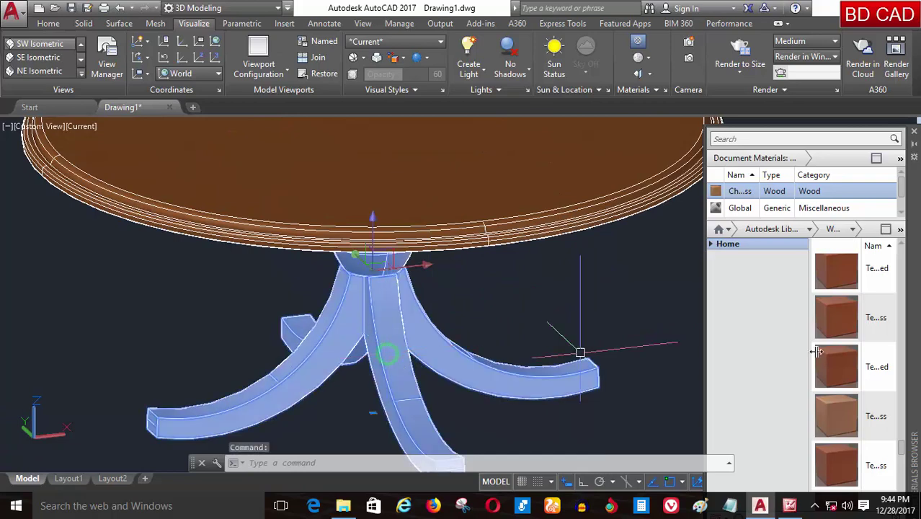
right_click(853, 319)
left_click(864, 322)
key("Escape")
scroll(410, 356, "down", 2)
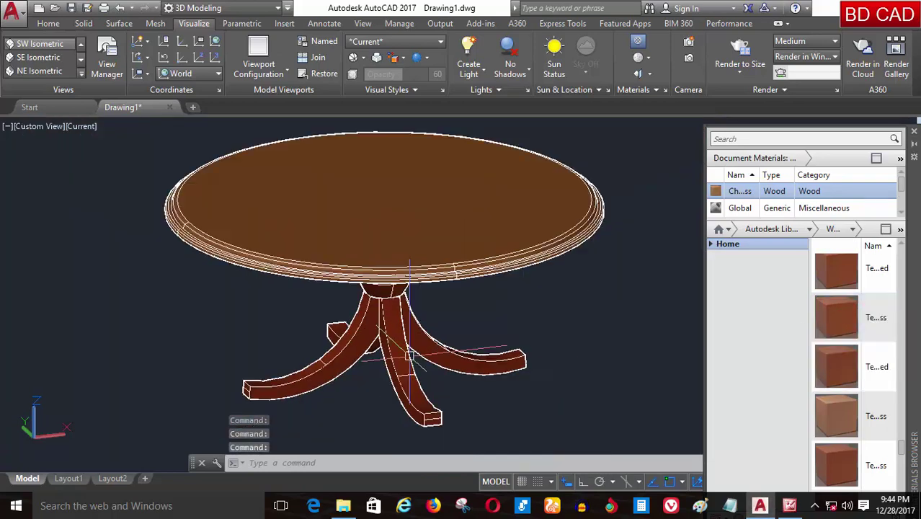
scroll(362, 256, "up", 2)
scroll(390, 239, "up", 1)
scroll(392, 260, "up", 1)
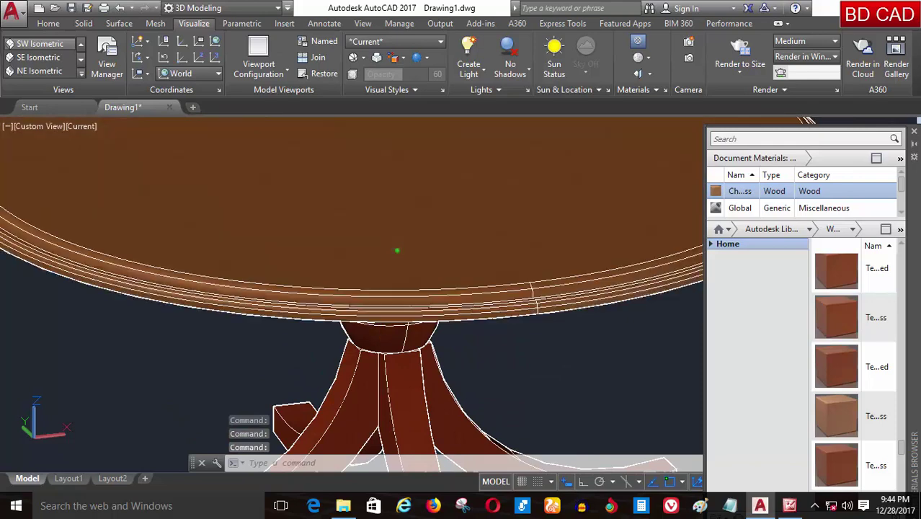
Assign the wood material to the round tabletop as well
left_click(397, 250)
scroll(853, 317, "down", 1)
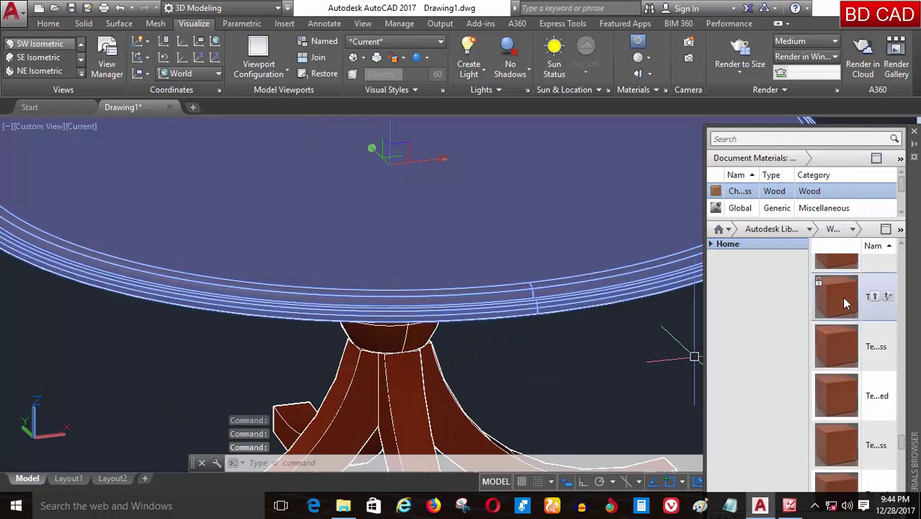
right_click(847, 302)
left_click(858, 308)
key("Escape")
scroll(369, 319, "down", 2)
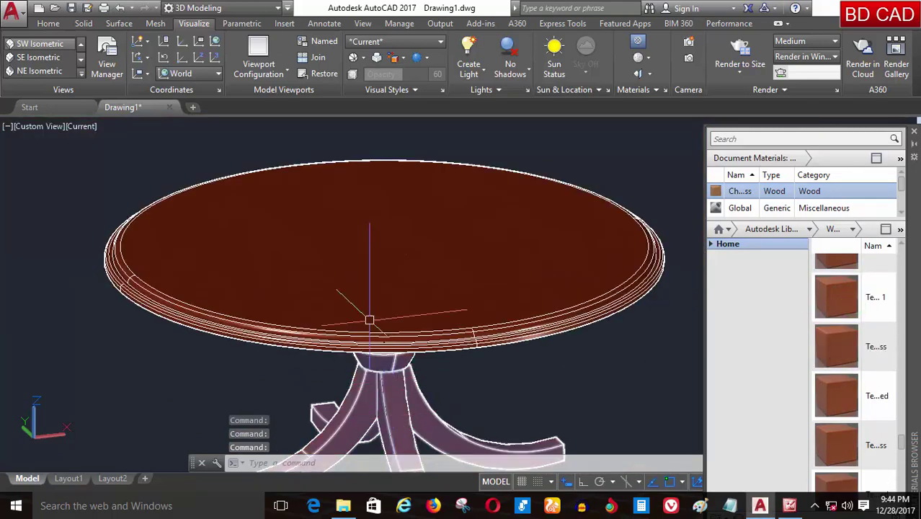
scroll(369, 319, "up", 2)
scroll(371, 314, "down", 3)
scroll(373, 307, "up", 3)
scroll(377, 296, "down", 2)
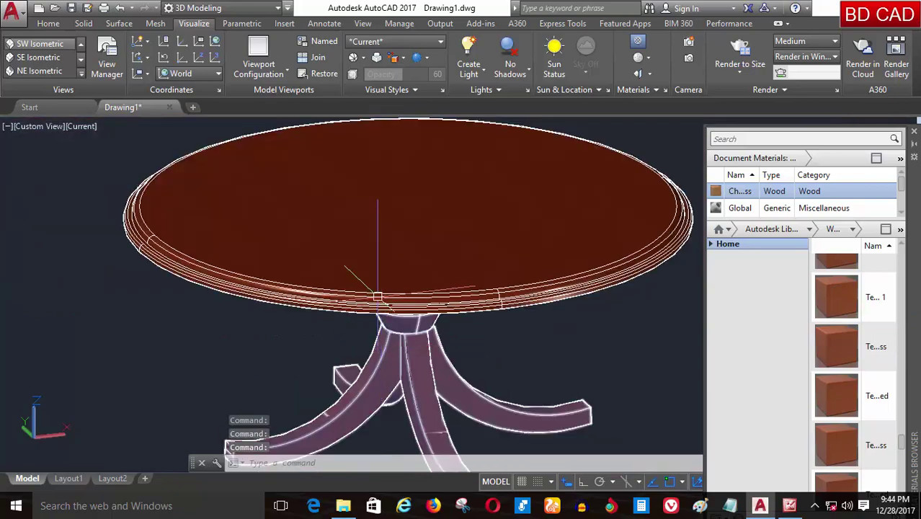
Make the tabletop Teak, then orbit the table to a lower side angle
mouse_move(377, 296)
middle_mouse_down("shift")
mouse_move(390, 372)
mouse_move(391, 321)
middle_mouse_up("shift")
left_click(395, 274)
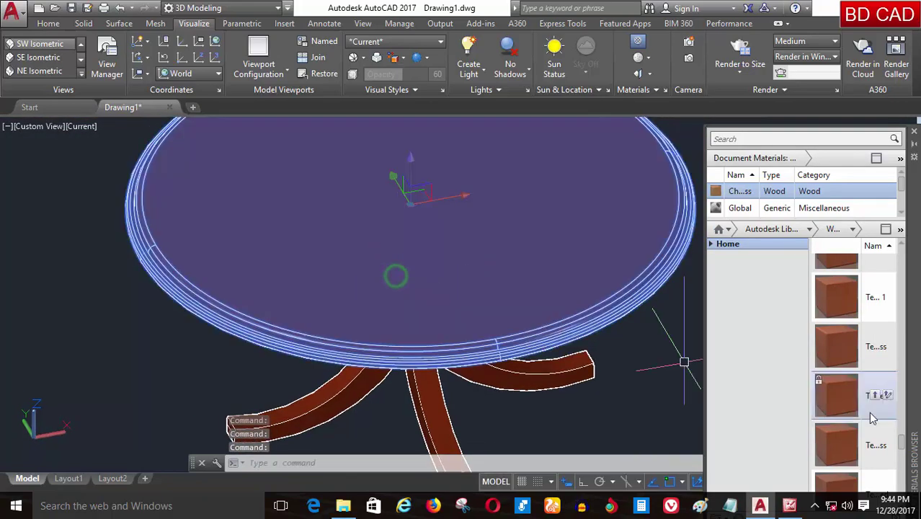
scroll(861, 396, "up", 3)
right_click(850, 376)
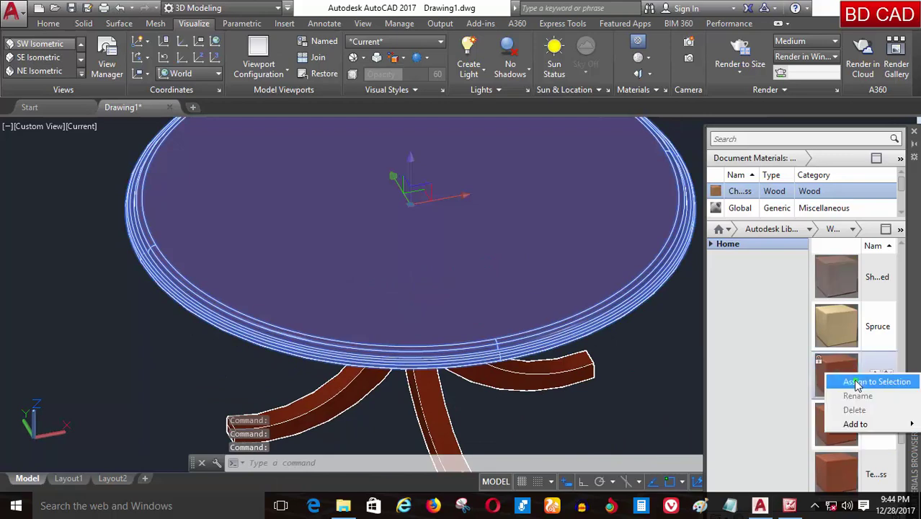
left_click(868, 379)
scroll(404, 289, "up", 5)
scroll(405, 289, "down", 5)
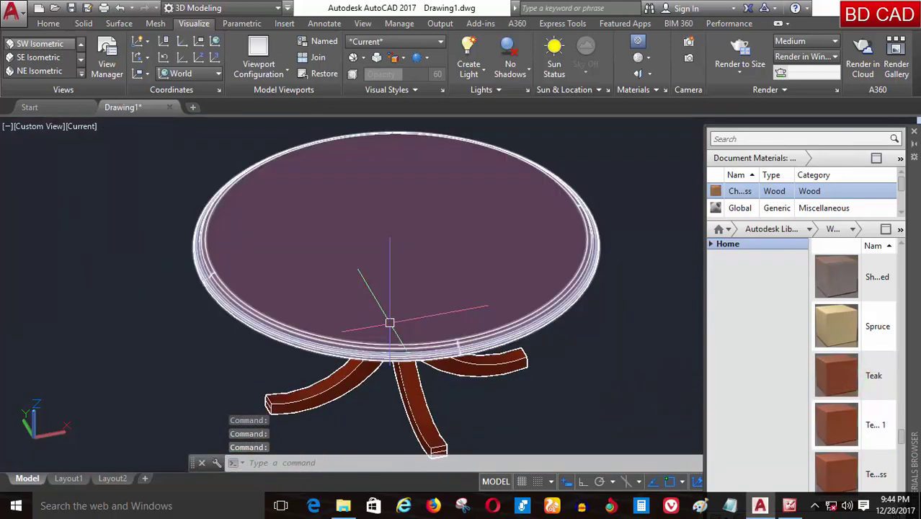
middle_click_drag(389, 323, 388, 294, "shift")
scroll(388, 294, "up", 2)
scroll(479, 354, "up", 2)
scroll(395, 226, "up", 2)
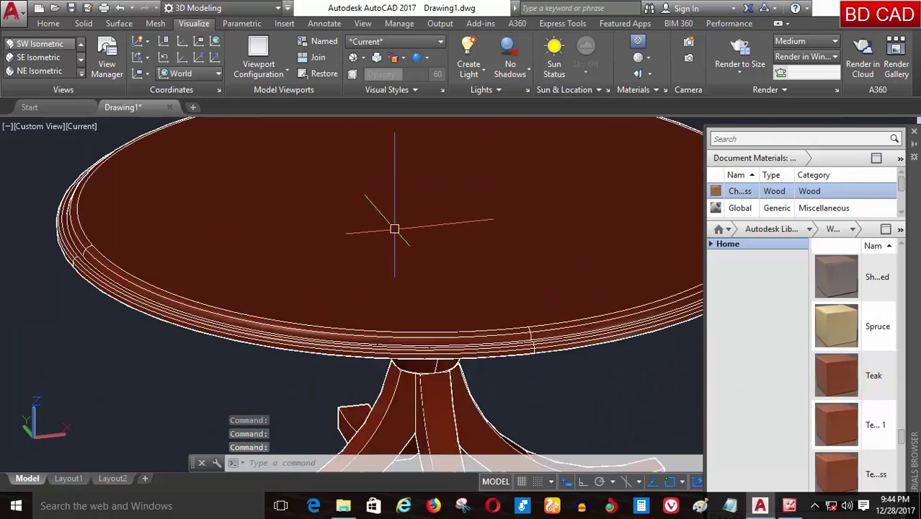
left_click(737, 47)
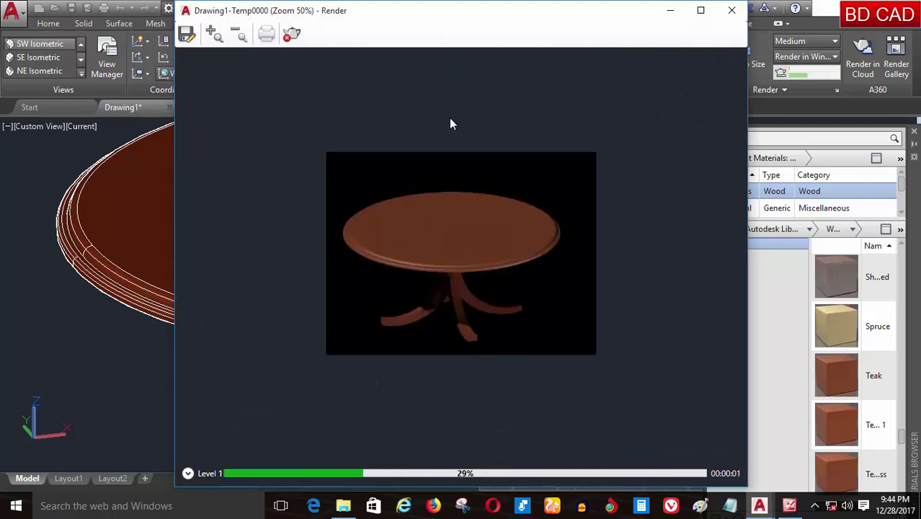
scroll(445, 254, "up", 1)
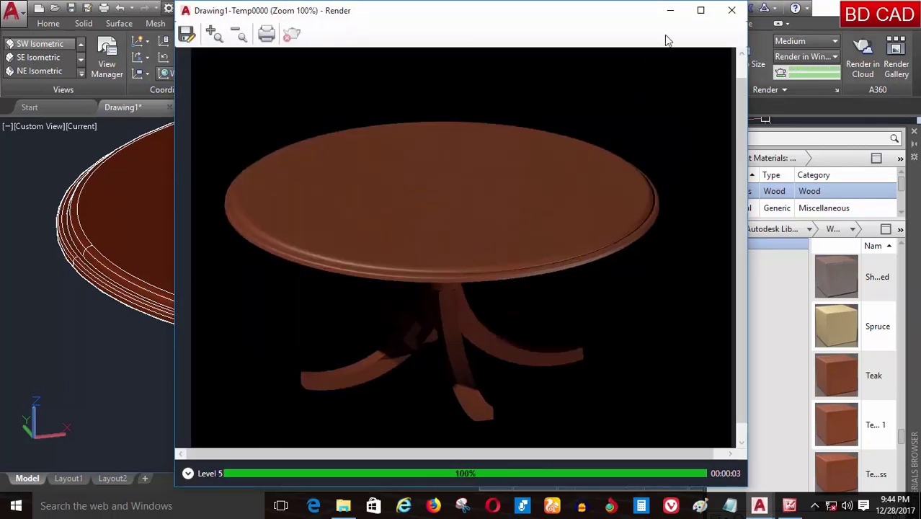
left_click(730, 11)
scroll(364, 262, "down", 3)
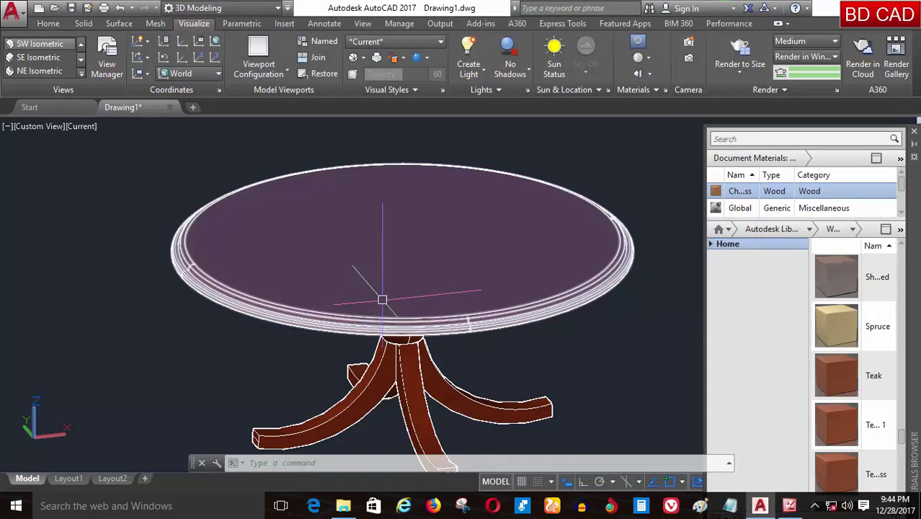
scroll(380, 303, "up", 2)
middle_click_drag(380, 303, 390, 267)
scroll(465, 243, "up", 2)
scroll(370, 260, "down", 3)
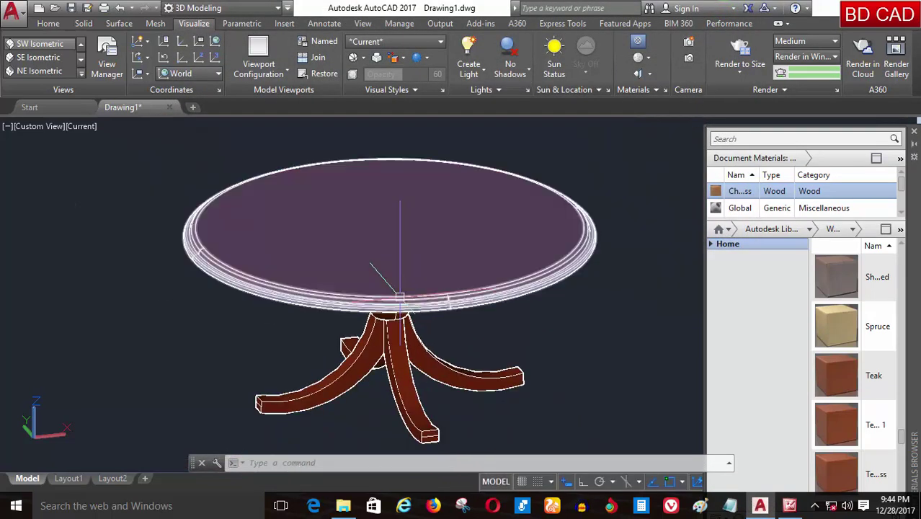
scroll(349, 257, "up", 2)
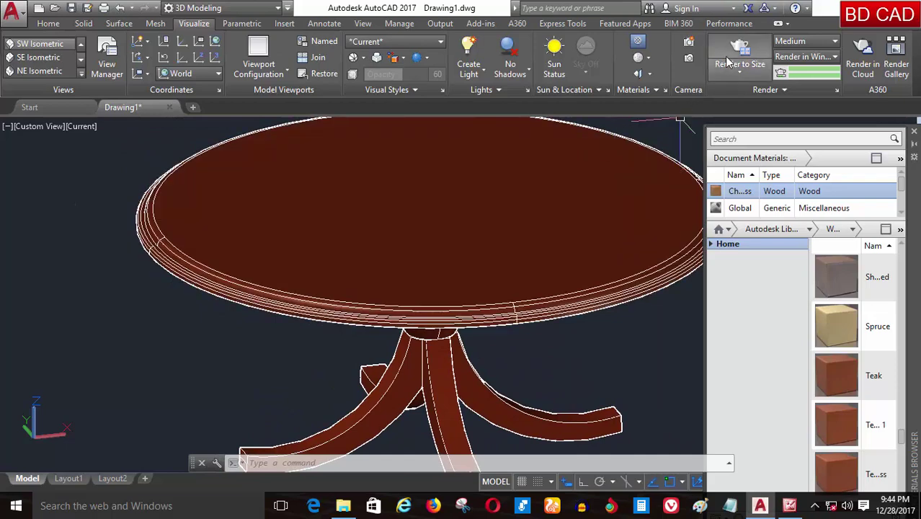
left_click(739, 52)
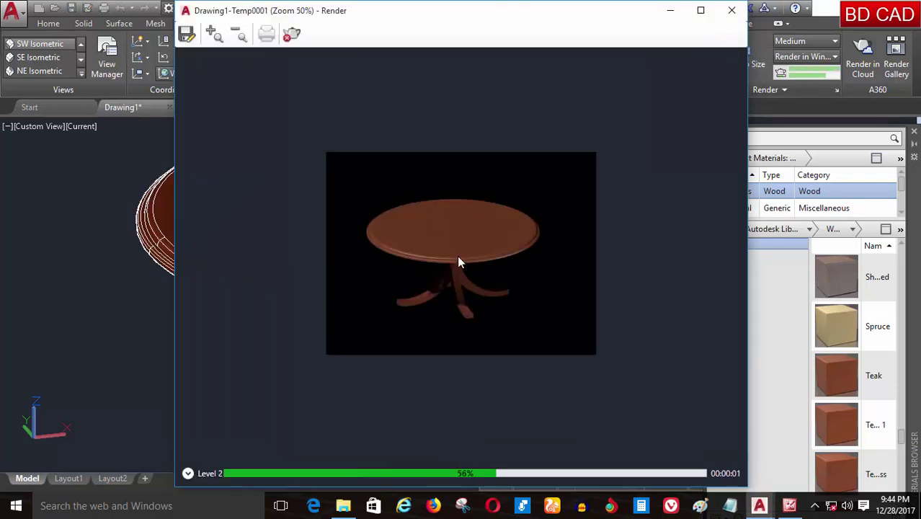
scroll(459, 262, "up", 2)
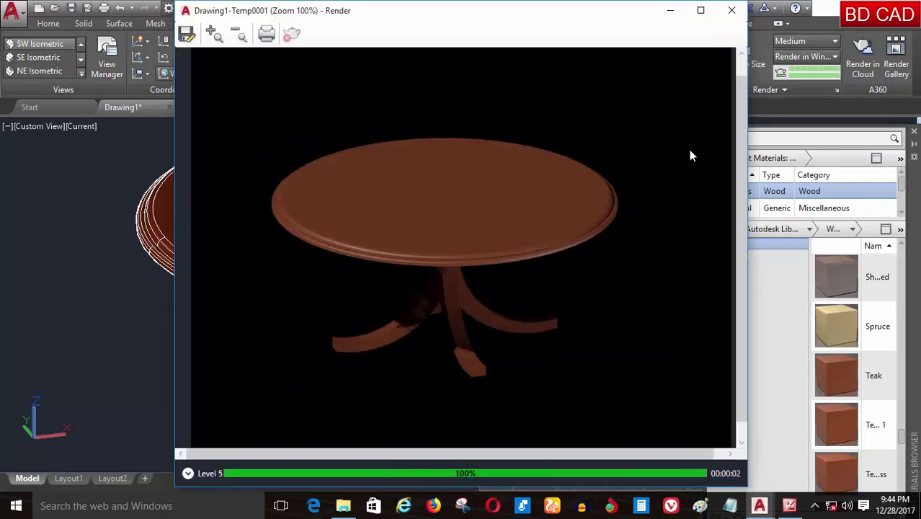
left_click(731, 14)
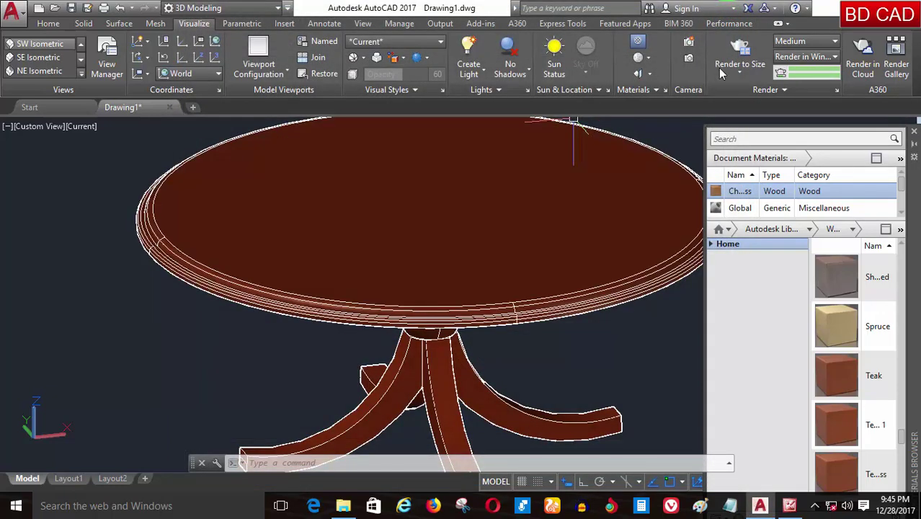
Set the render output size to 1280 x 720 HDTV and turn on Full Shadows
left_click(740, 72)
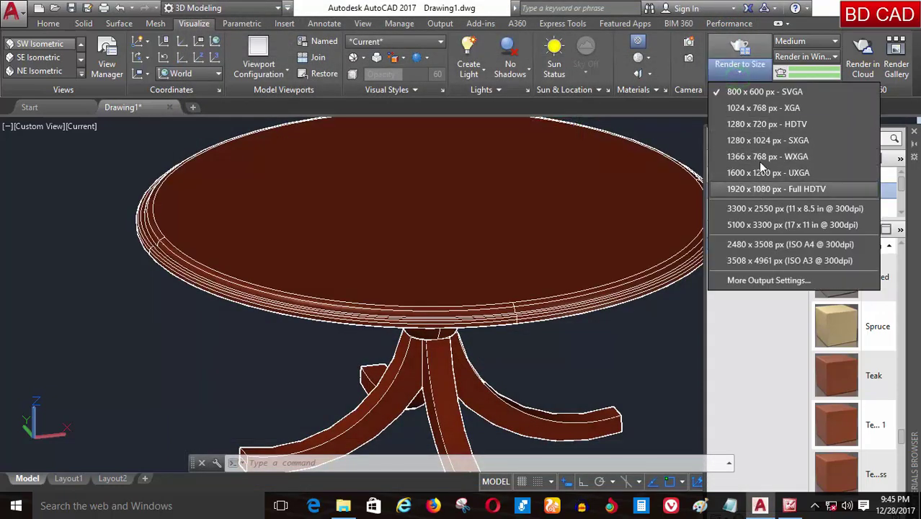
left_click(756, 126)
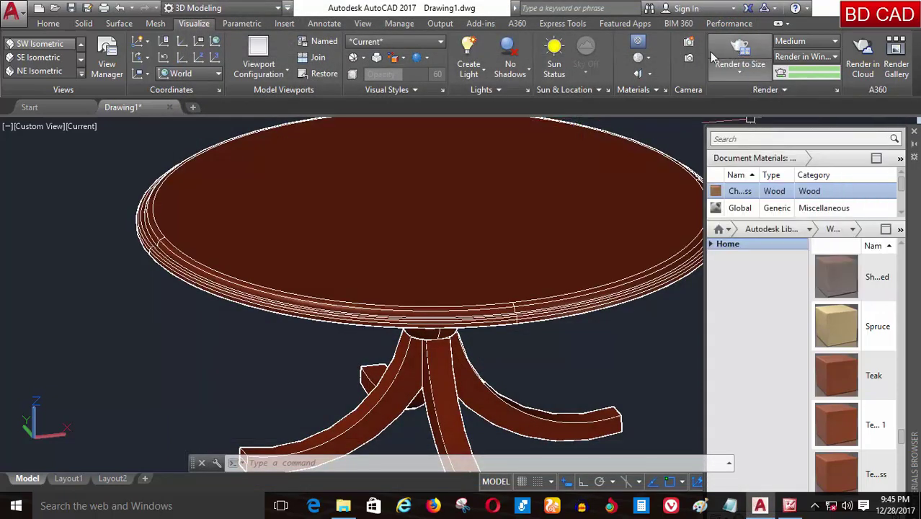
left_click(510, 64)
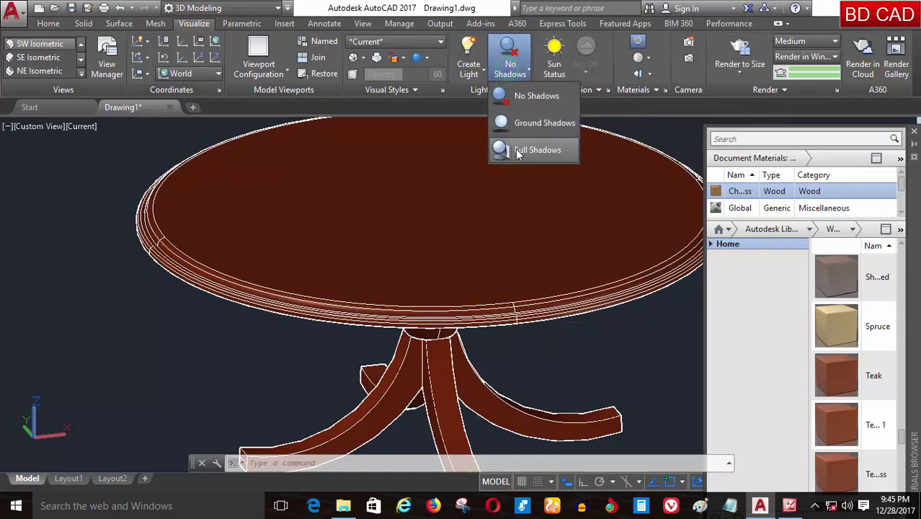
left_click(518, 151)
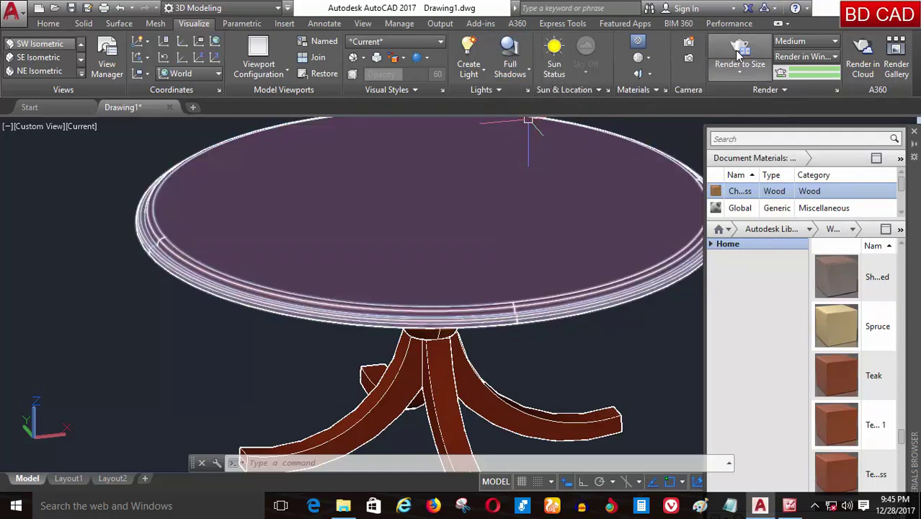
Render the table to size, view the result full screen, then close it
left_click(737, 46)
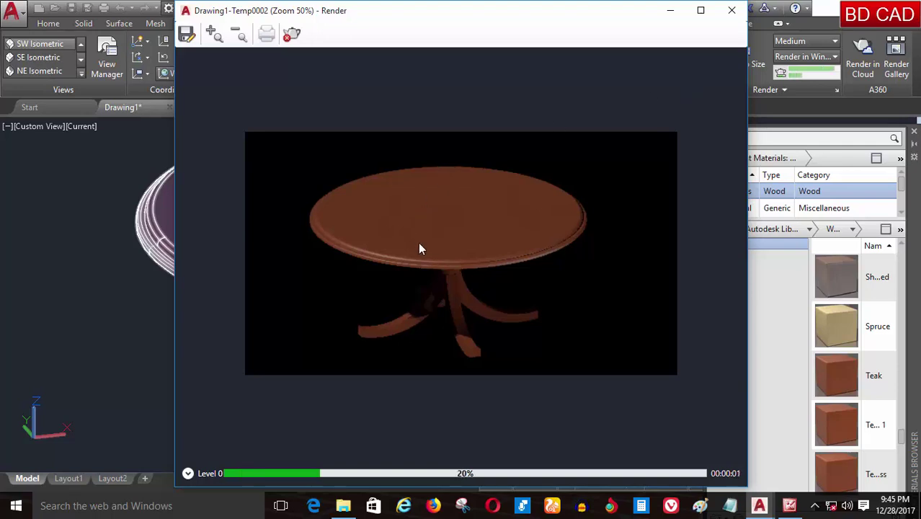
left_click(692, 15)
scroll(456, 232, "up", 2)
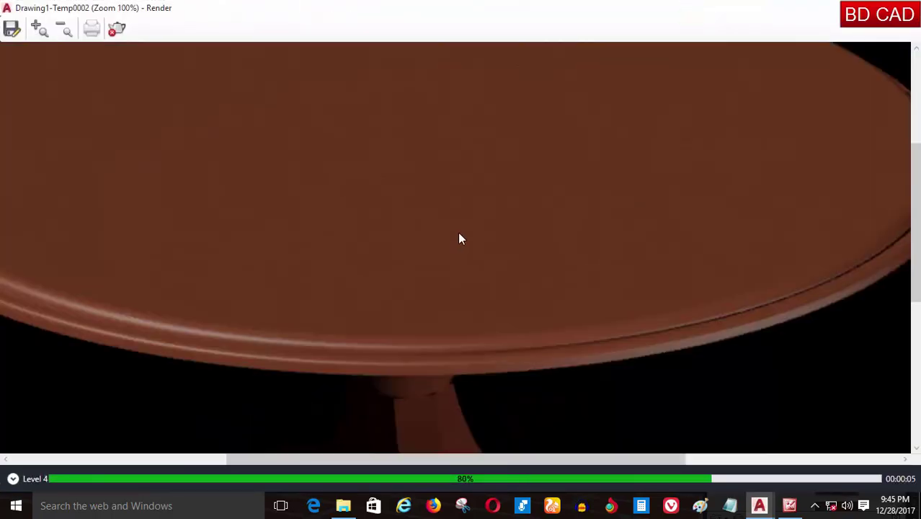
scroll(458, 231, "down", 1)
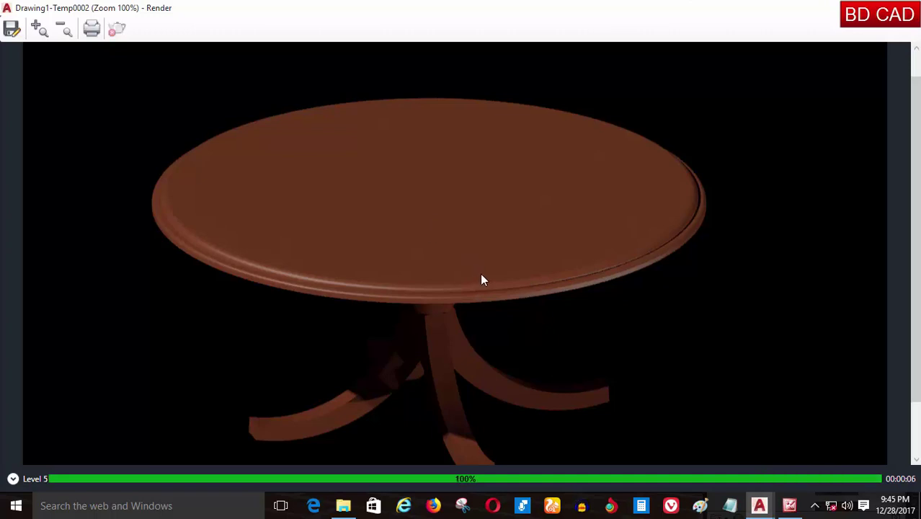
left_click(910, 8)
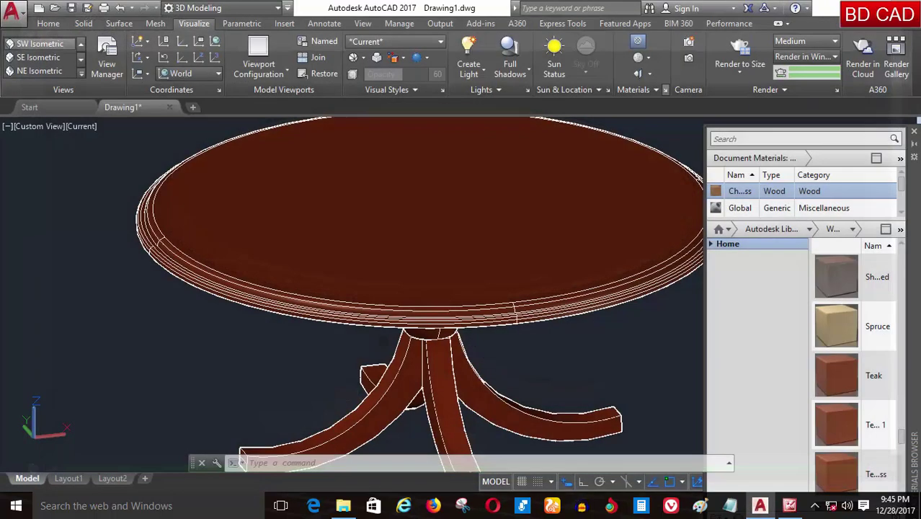